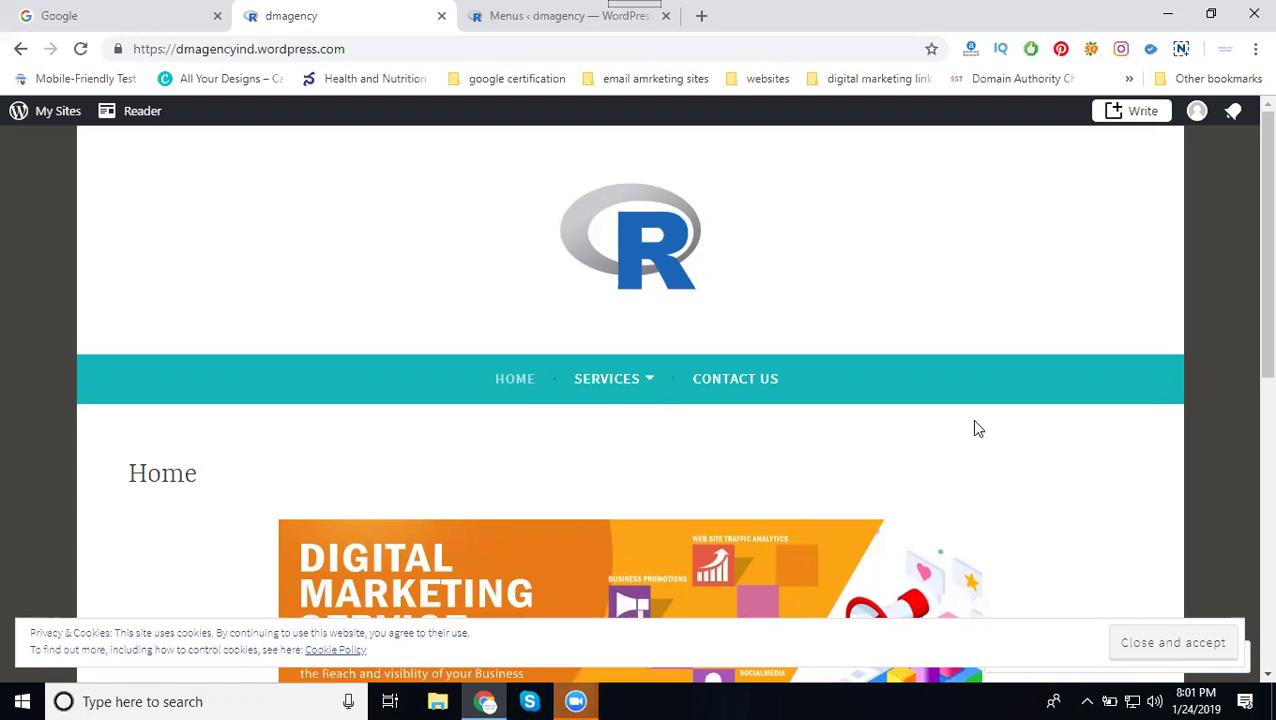
- Open the Services page from the live site's header menu
{"action": "left_click", "coordinate": [603, 384]}
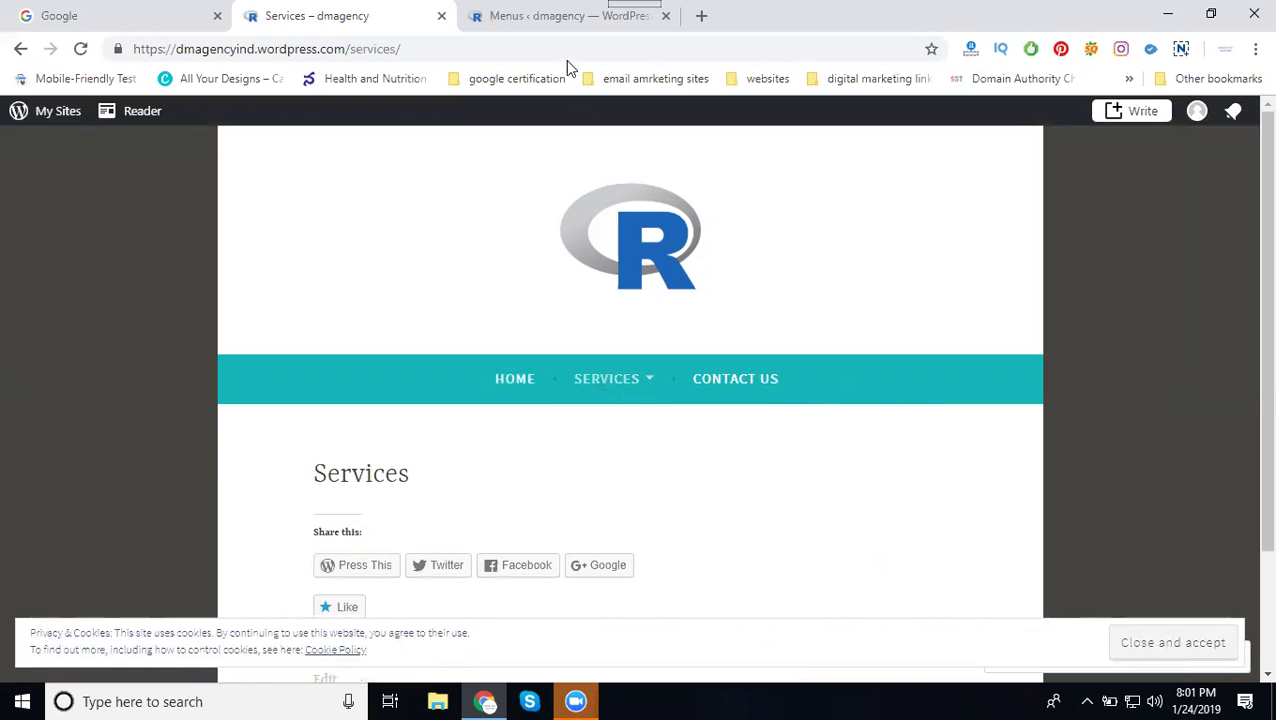
- Remove the Services item from the Primary menu and save the menu
{"action": "left_click", "coordinate": [553, 18]}
{"action": "scroll", "coordinate": [389, 245], "scroll_direction": "down", "scroll_amount": 1}
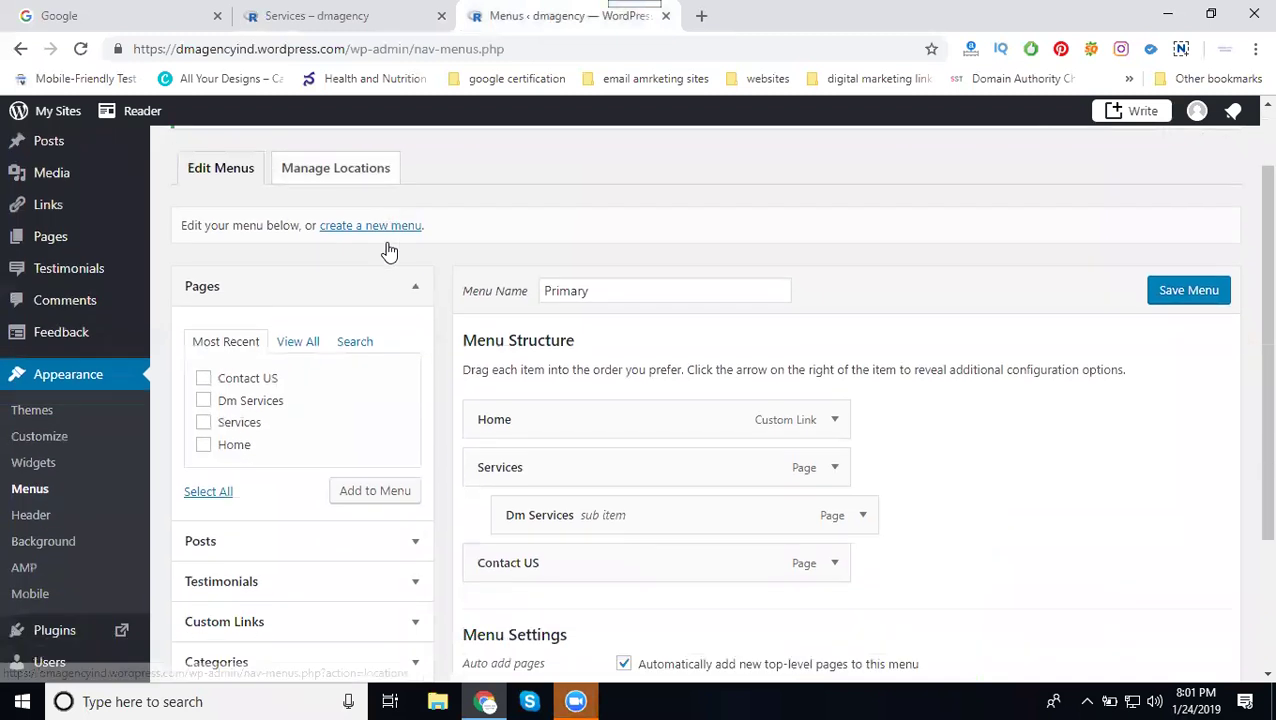
{"action": "scroll", "coordinate": [389, 250], "scroll_direction": "down", "scroll_amount": 1}
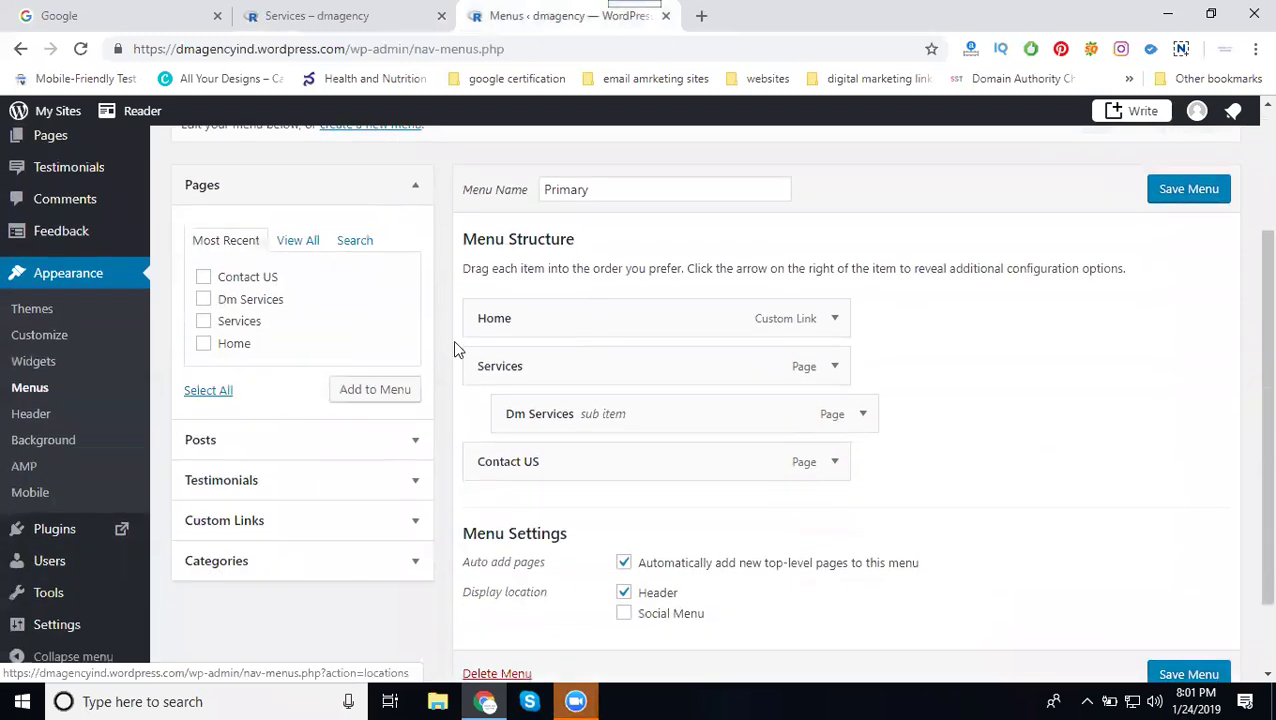
{"action": "left_click", "coordinate": [834, 368]}
{"action": "left_click", "coordinate": [490, 533]}
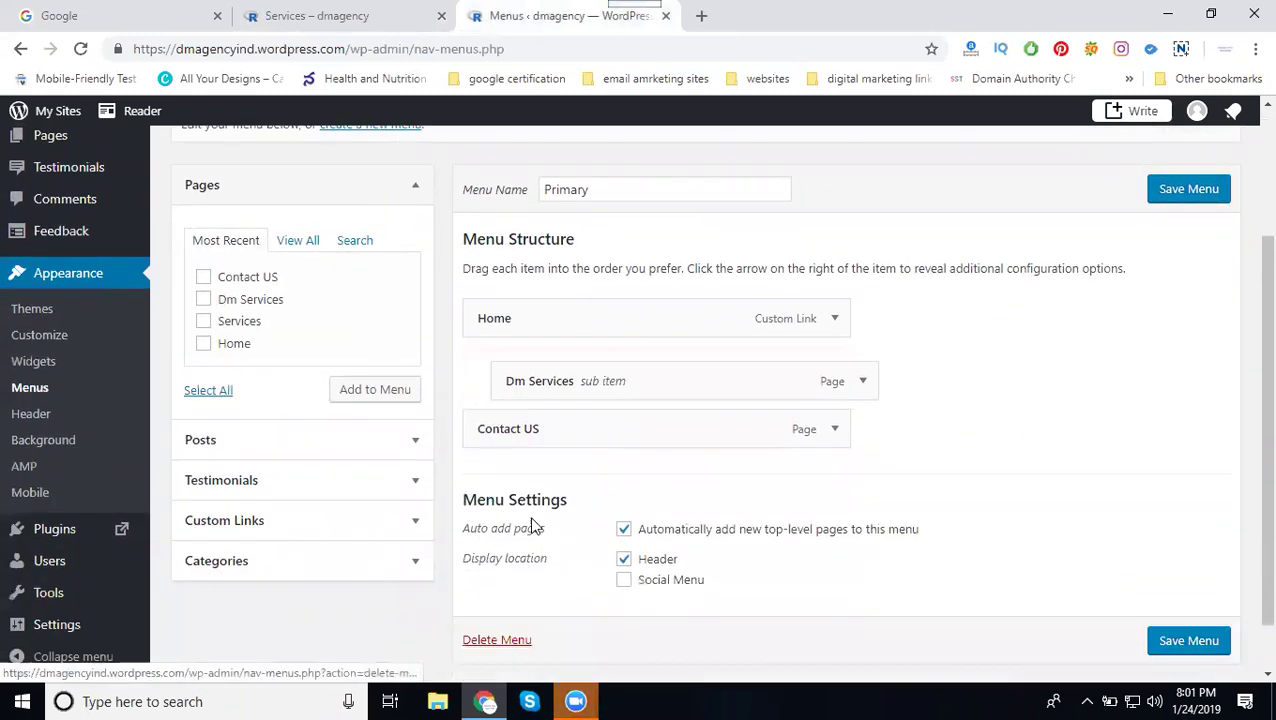
{"action": "left_click", "coordinate": [1192, 628]}
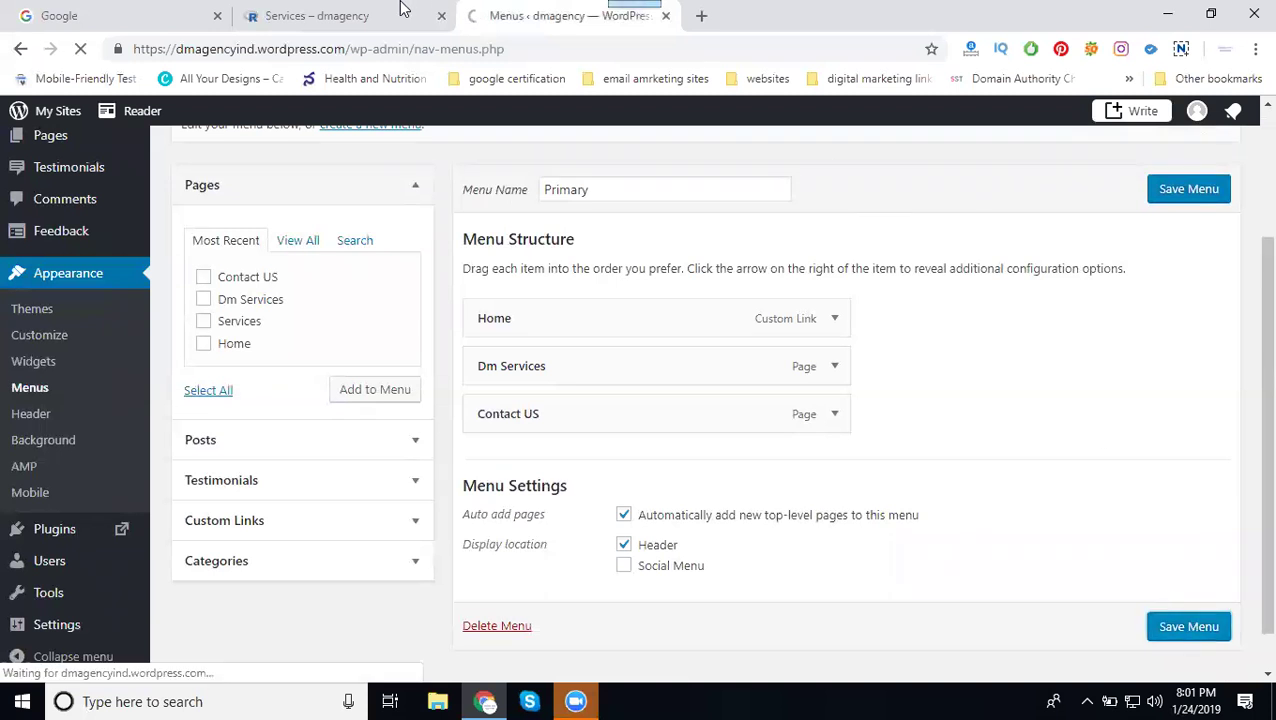
- Check that the live site header now reads Home, Dm Services, Contact Us
{"action": "left_click", "coordinate": [358, 10]}
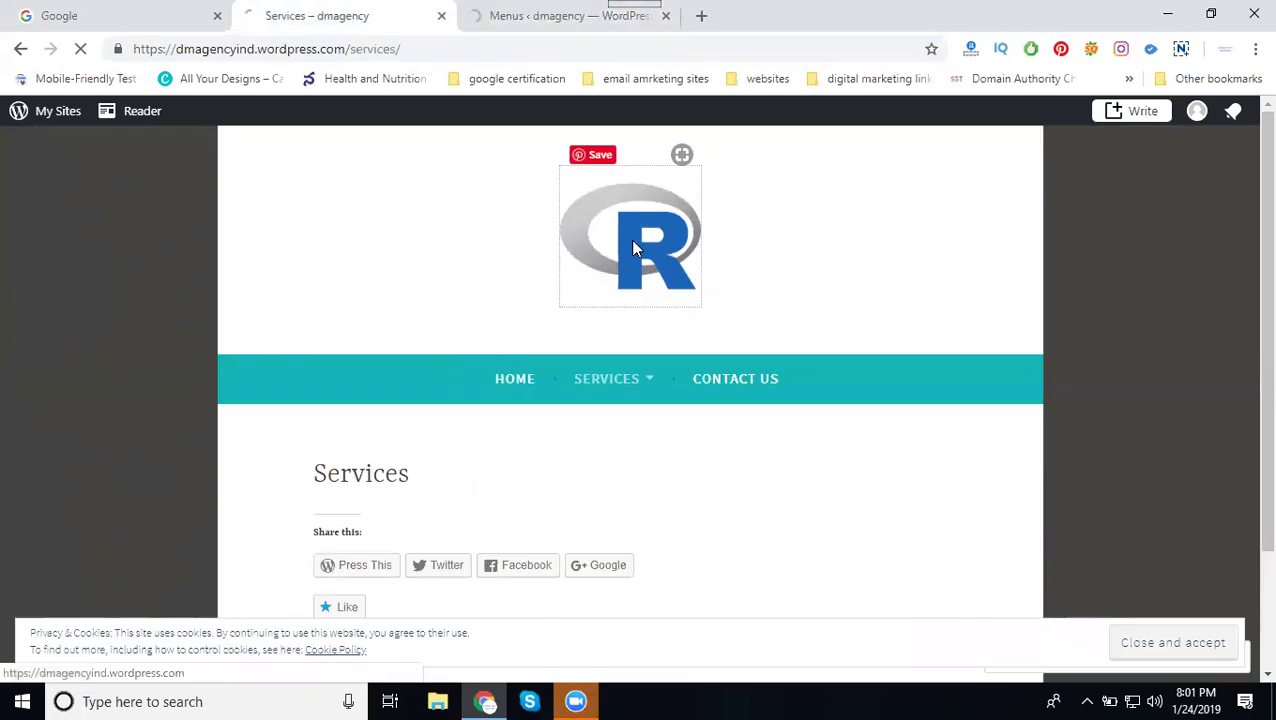
{"action": "left_click", "coordinate": [631, 241]}
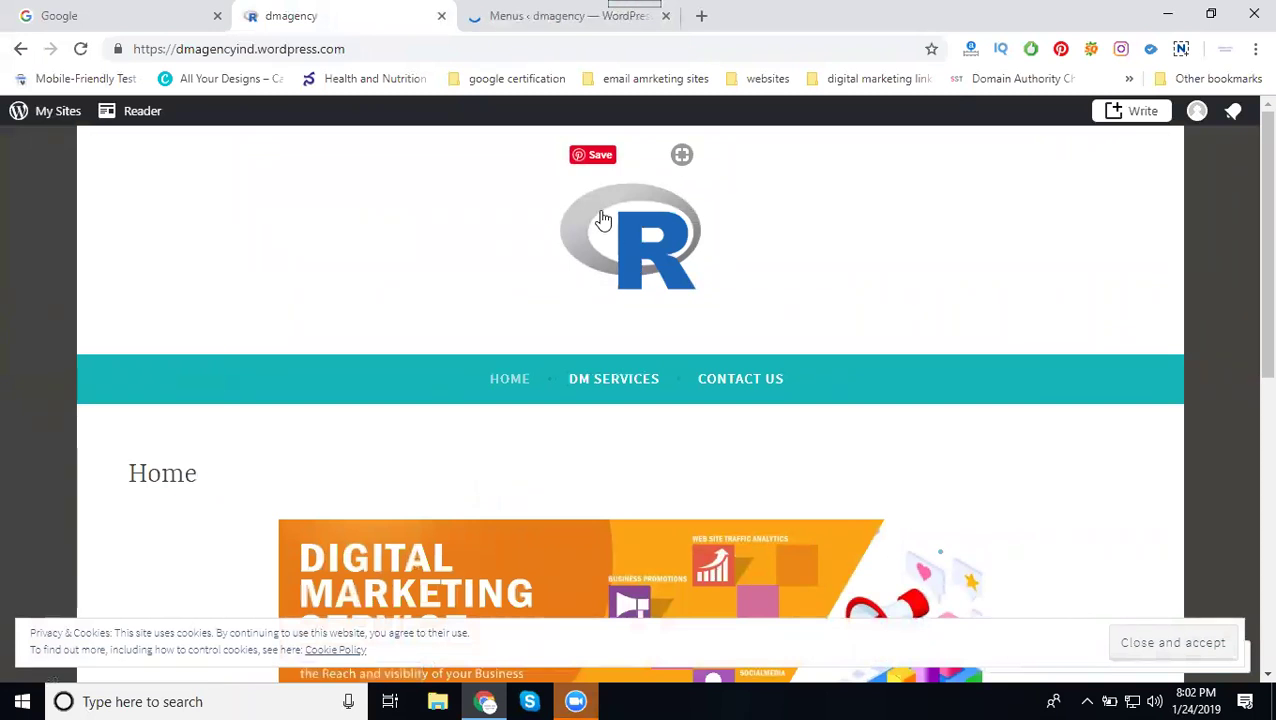
{"action": "left_click", "coordinate": [513, 20]}
{"action": "mouse_move", "coordinate": [48, 228]}
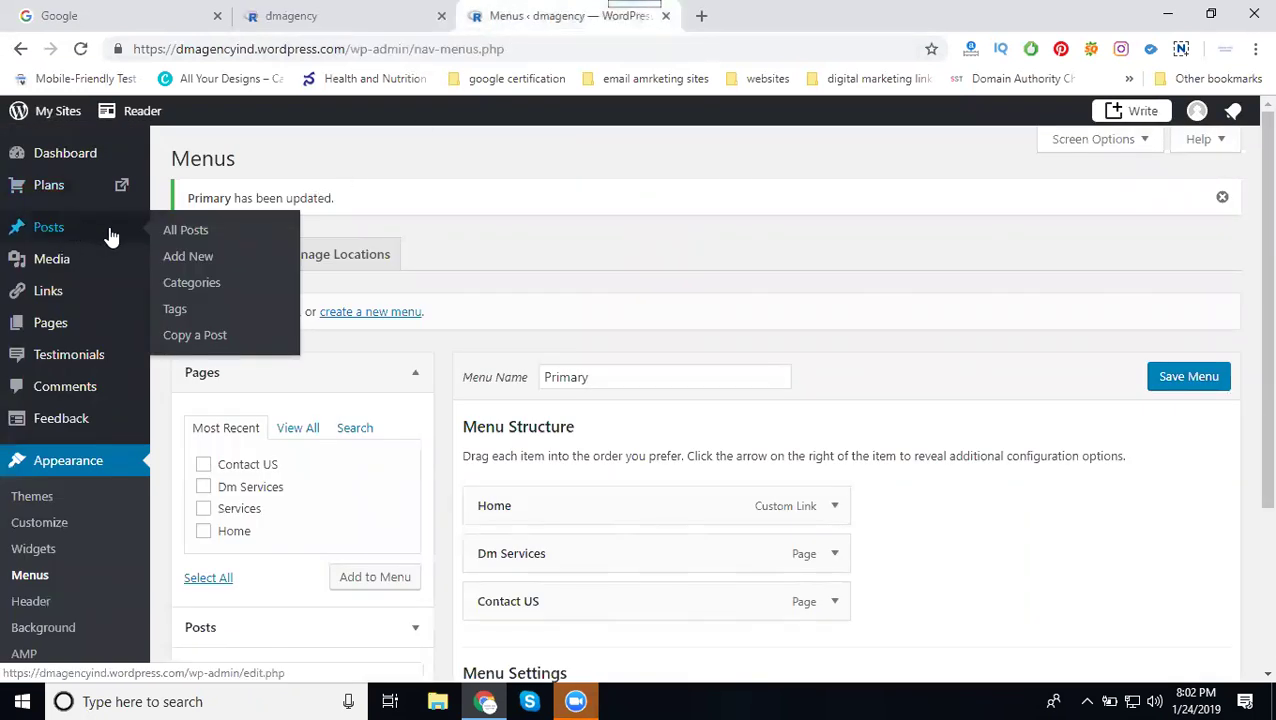
- Add a post category named Services, reusing the name 'Services' as its description
{"action": "left_click", "coordinate": [183, 289]}
{"action": "type", "text": "Services"}
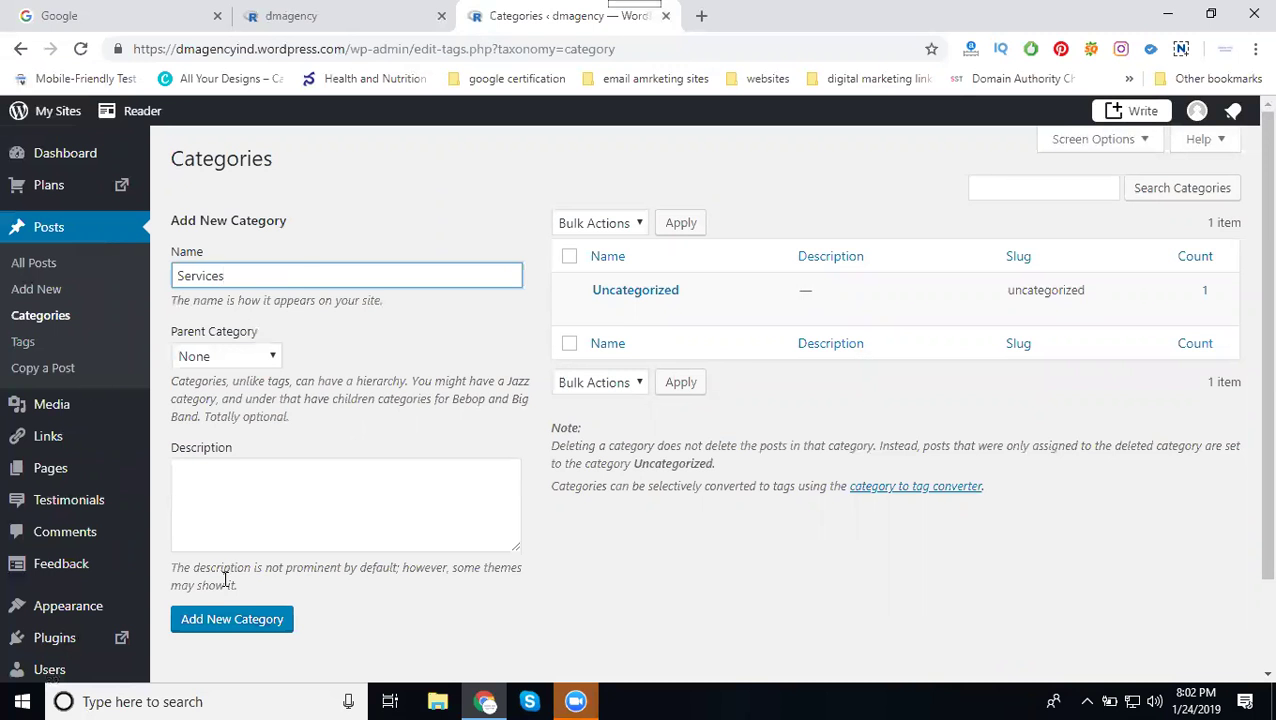
{"action": "key", "text": "ctrl+a"}
{"action": "key", "text": "ctrl+c"}
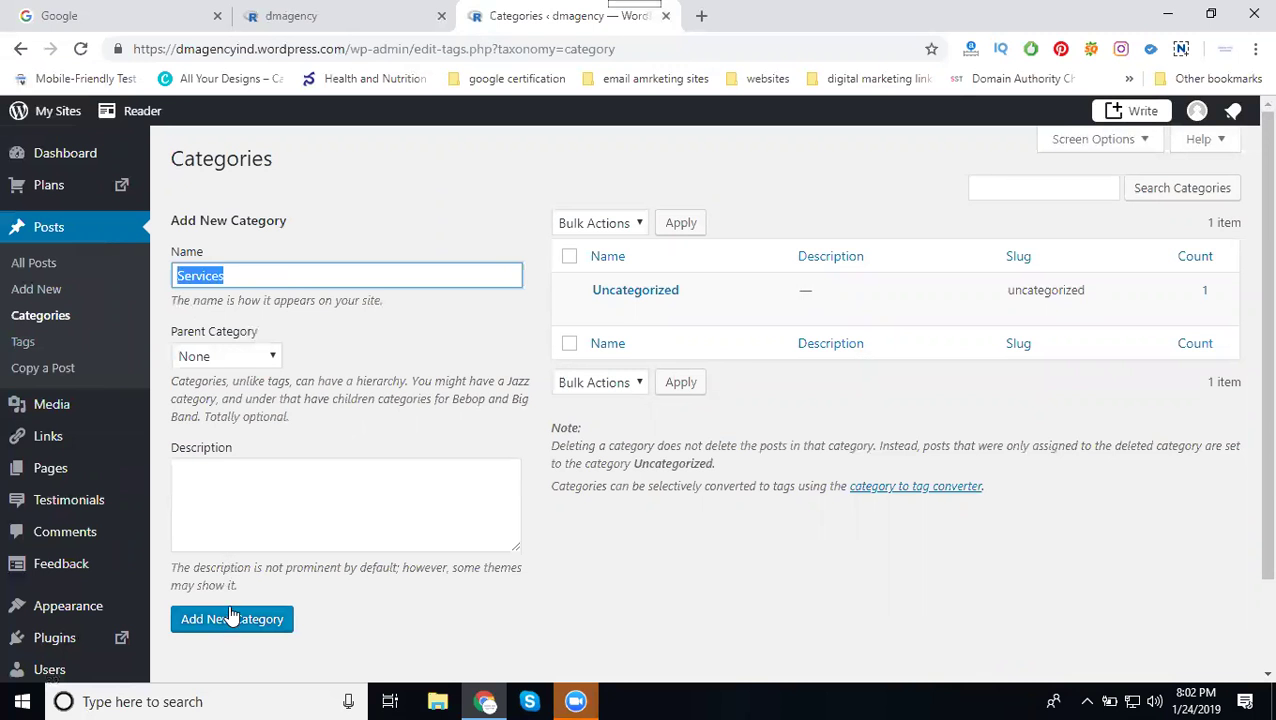
{"action": "left_click", "coordinate": [288, 484]}
{"action": "key", "text": "ctrl+v"}
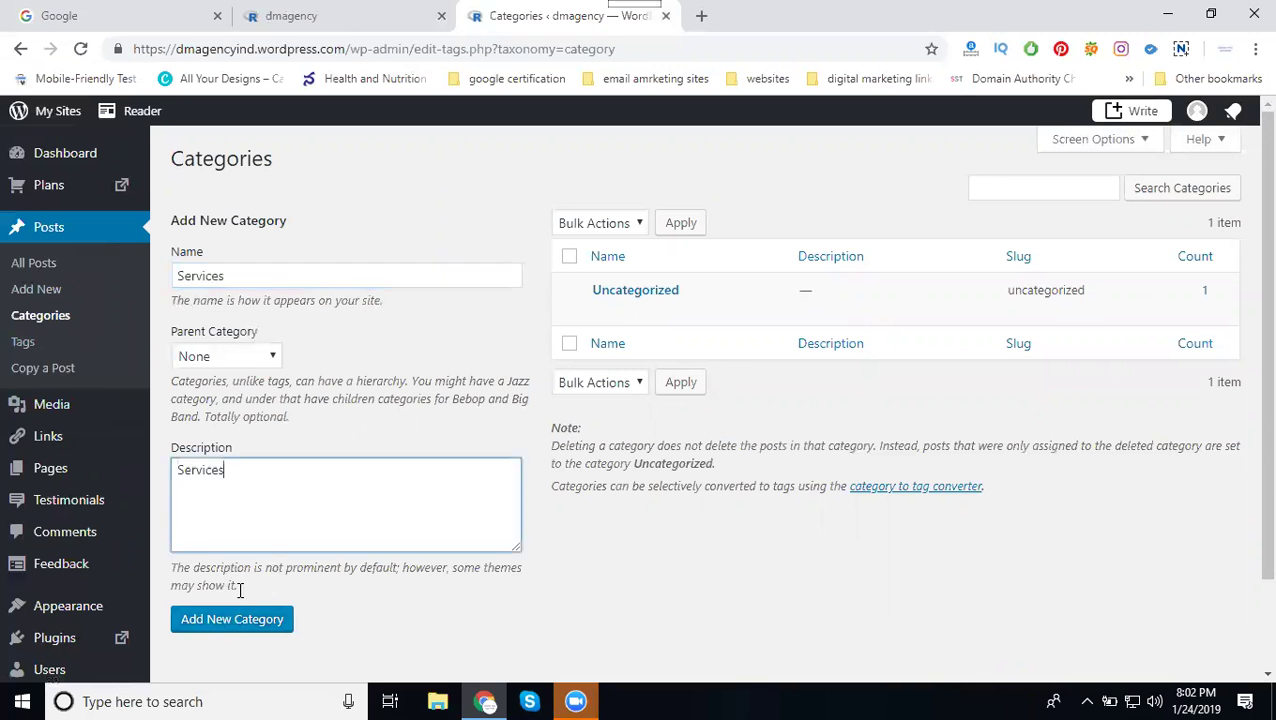
{"action": "left_click", "coordinate": [234, 625]}
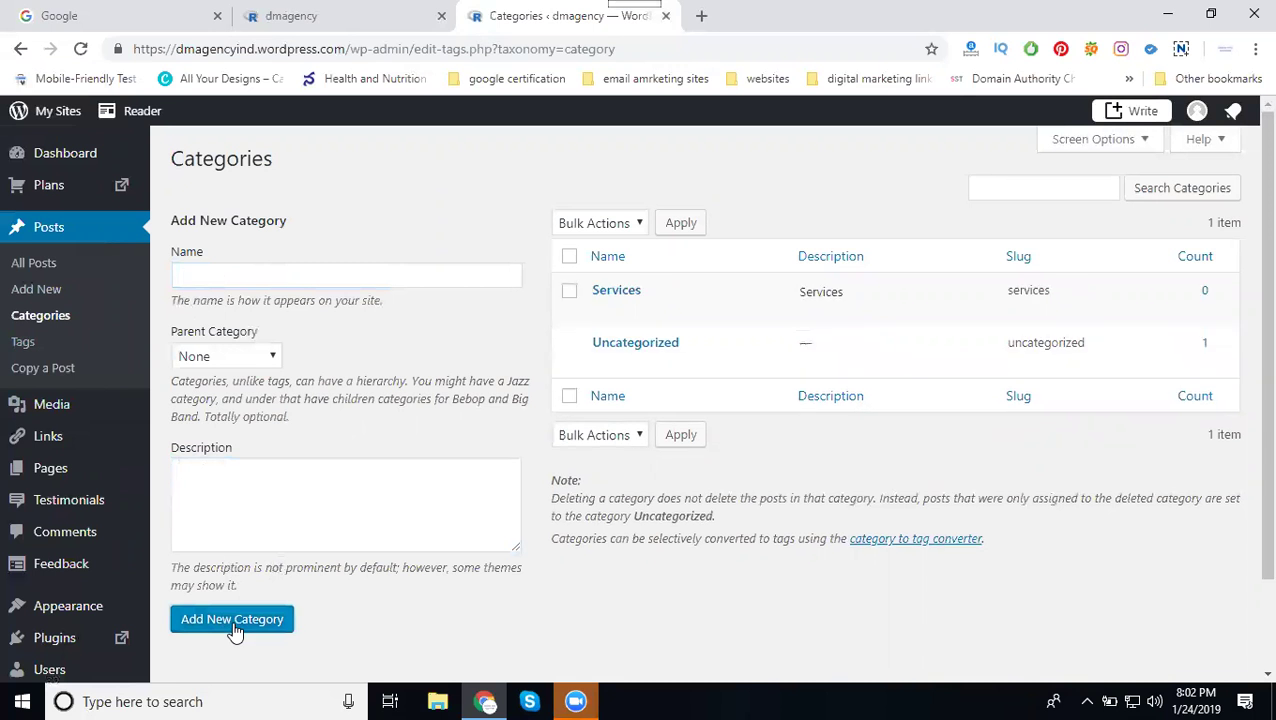
- Reload the live site home page to check the current header menu
{"action": "left_click", "coordinate": [285, 15]}
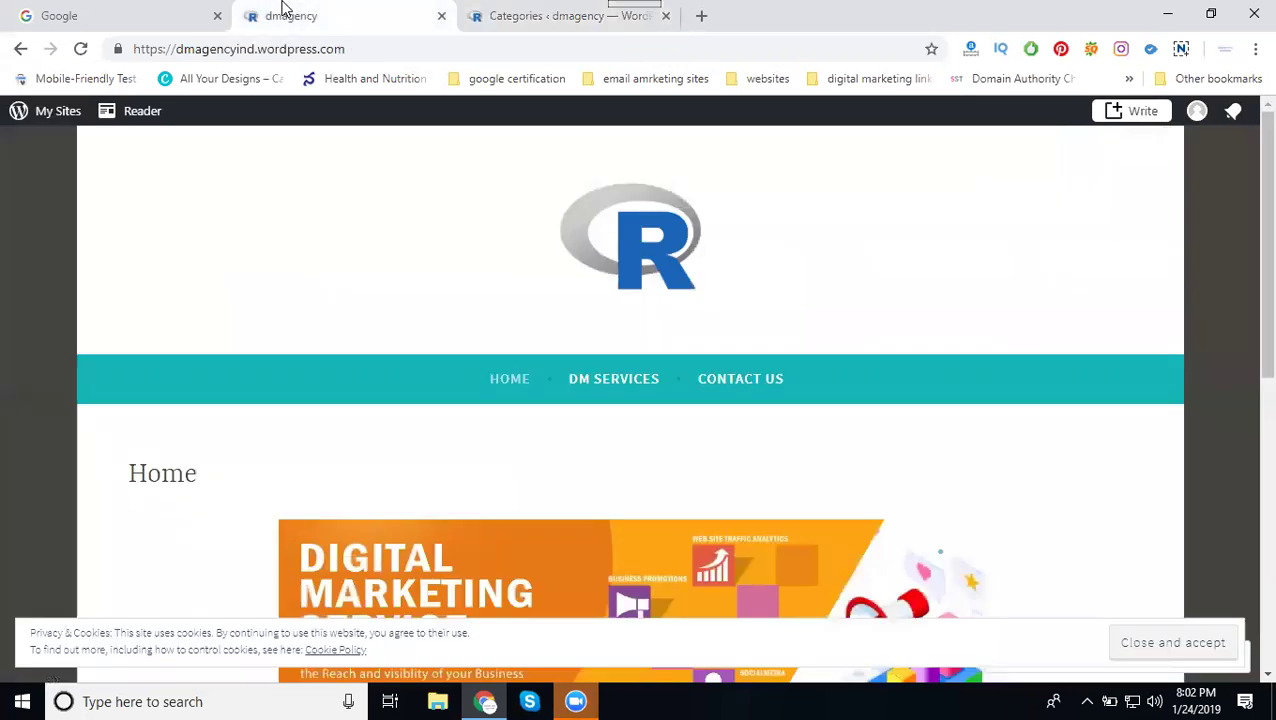
{"action": "left_click", "coordinate": [608, 251]}
{"action": "left_click", "coordinate": [516, 16]}
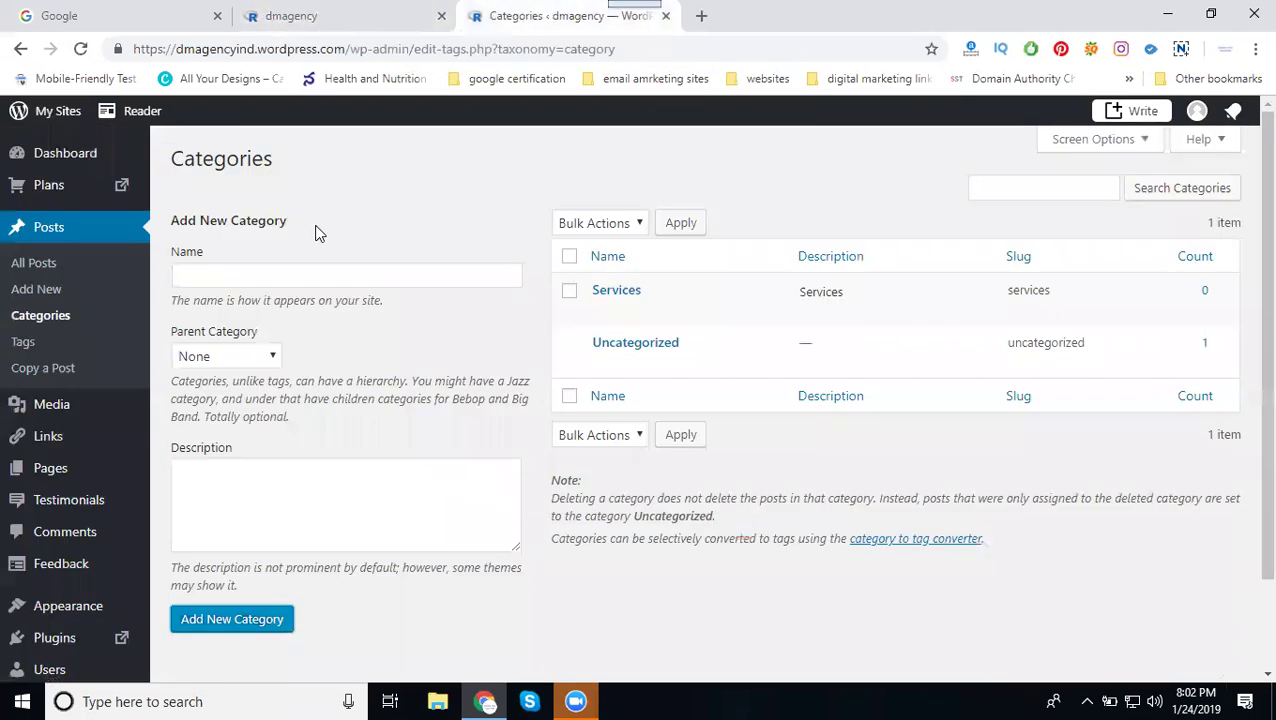
{"action": "mouse_move", "coordinate": [68, 606]}
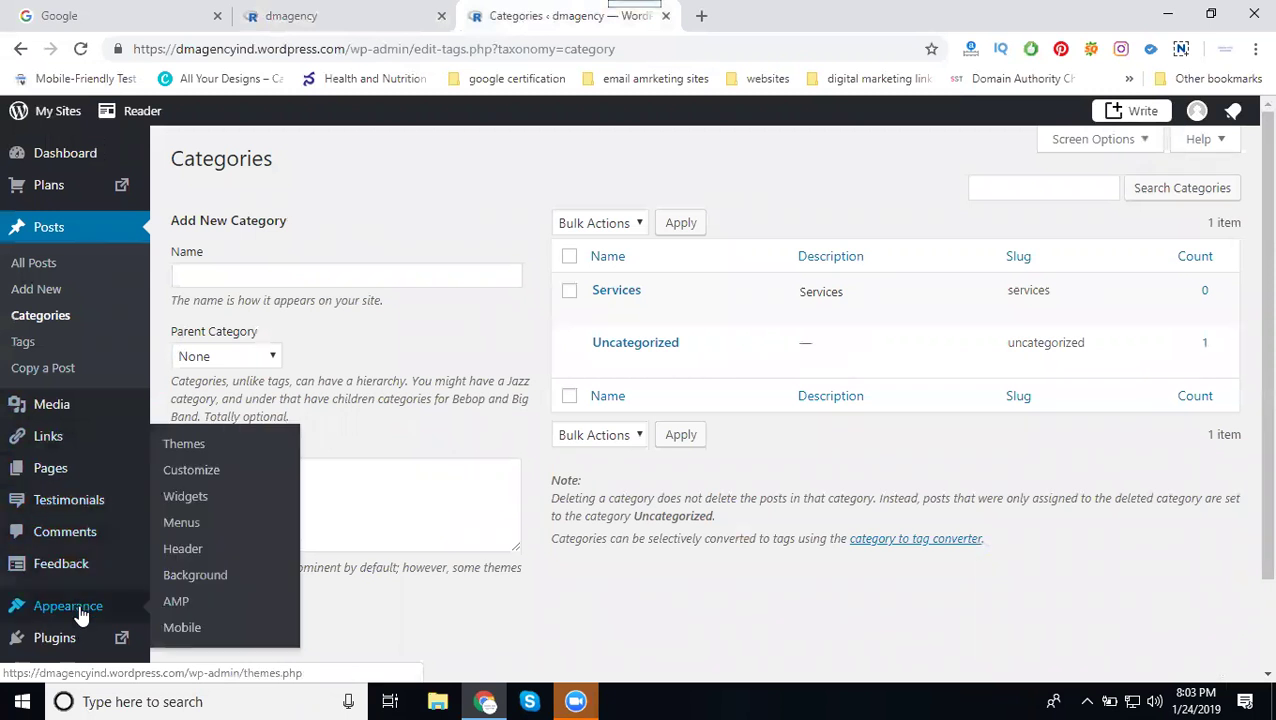
- Add the Services category to the Primary menu under Home, nest Dm Services beneath it, and save
{"action": "left_click", "coordinate": [189, 524]}
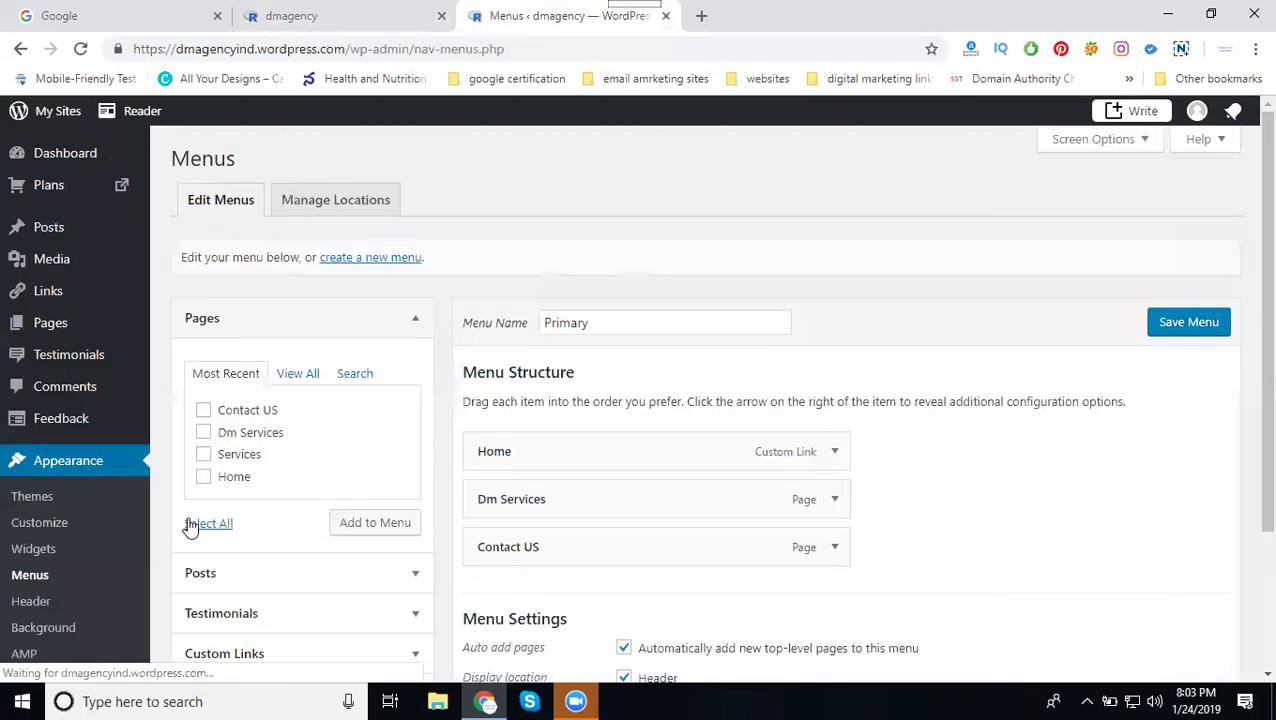
{"action": "scroll", "coordinate": [390, 335], "scroll_direction": "down", "scroll_amount": 2}
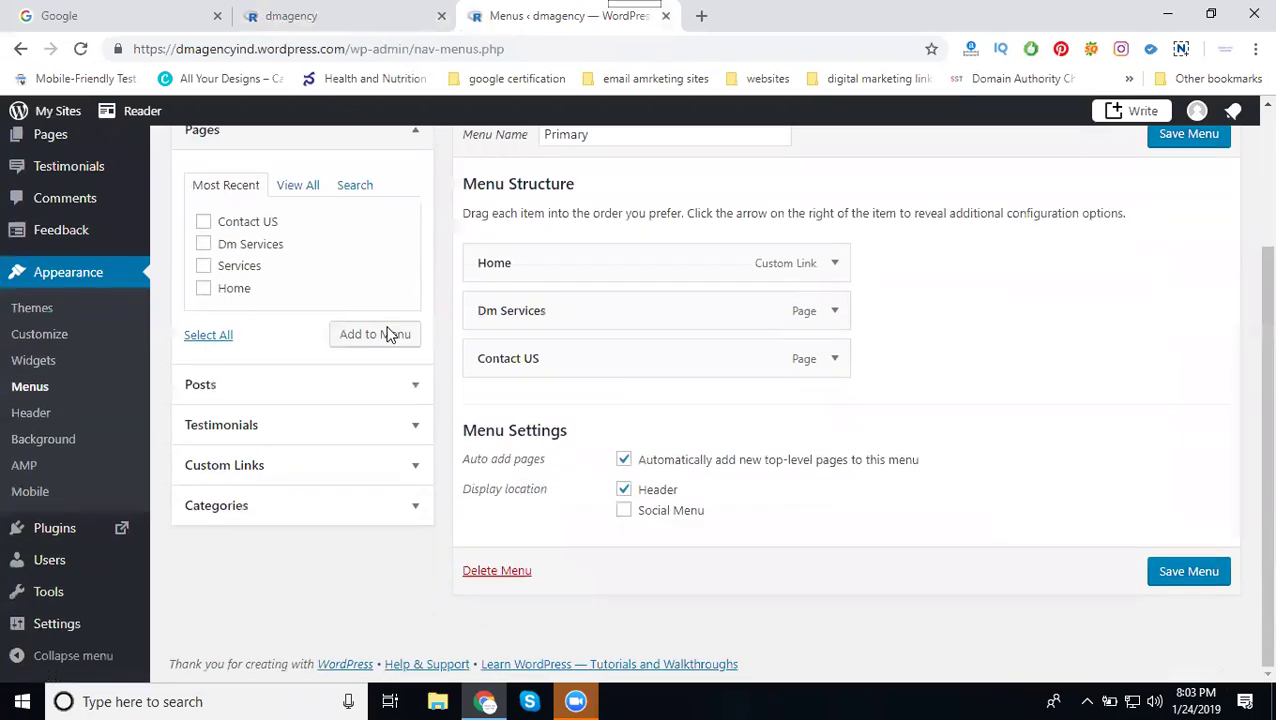
{"action": "left_click", "coordinate": [246, 510]}
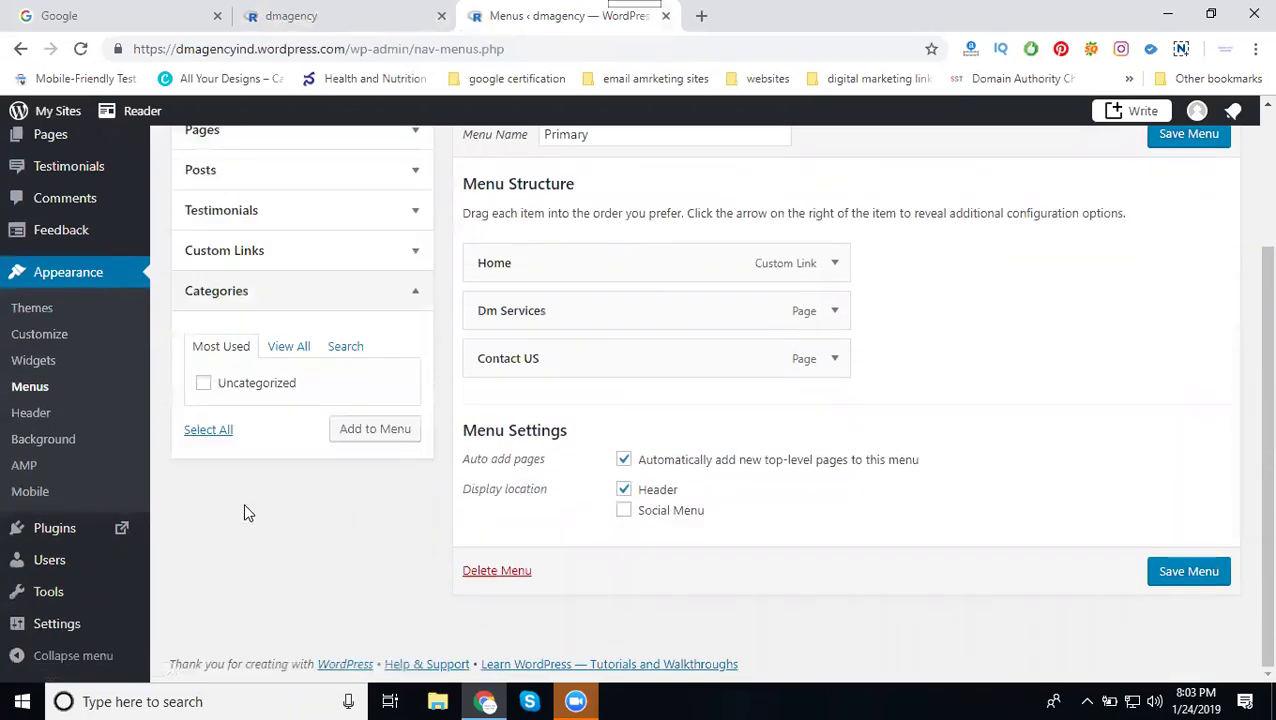
{"action": "left_click", "coordinate": [287, 350]}
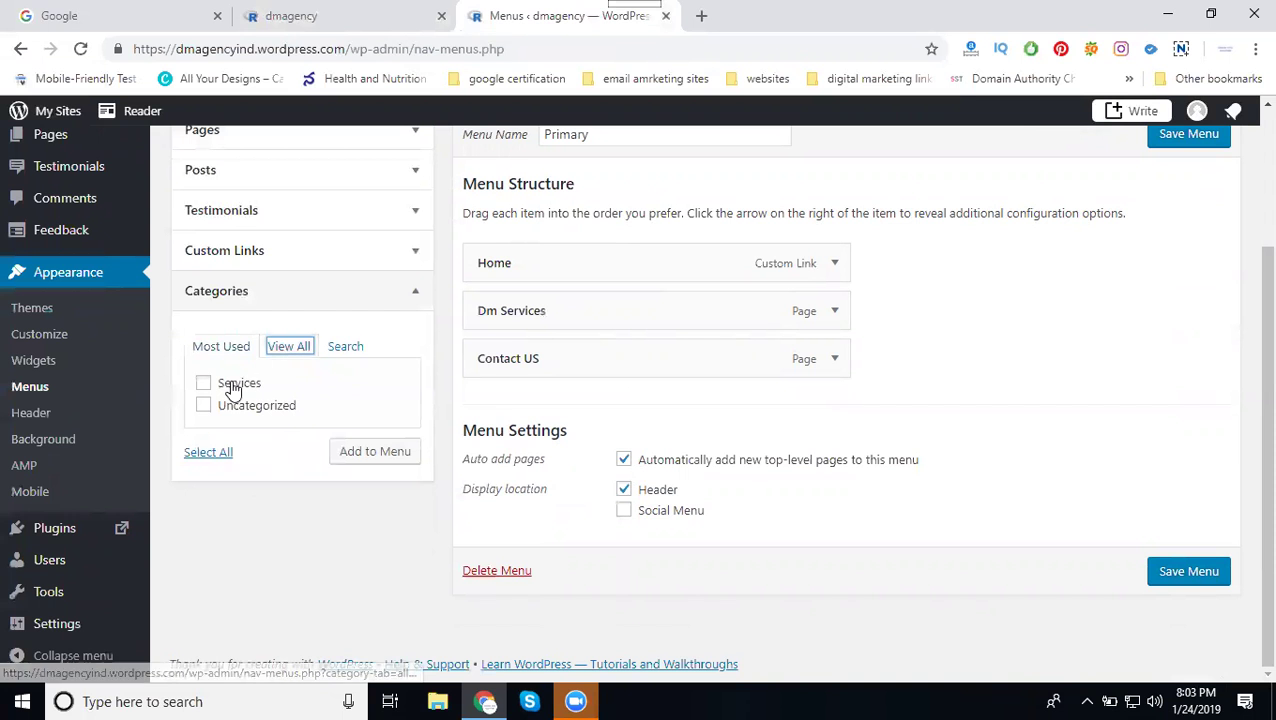
{"action": "left_click", "coordinate": [231, 386]}
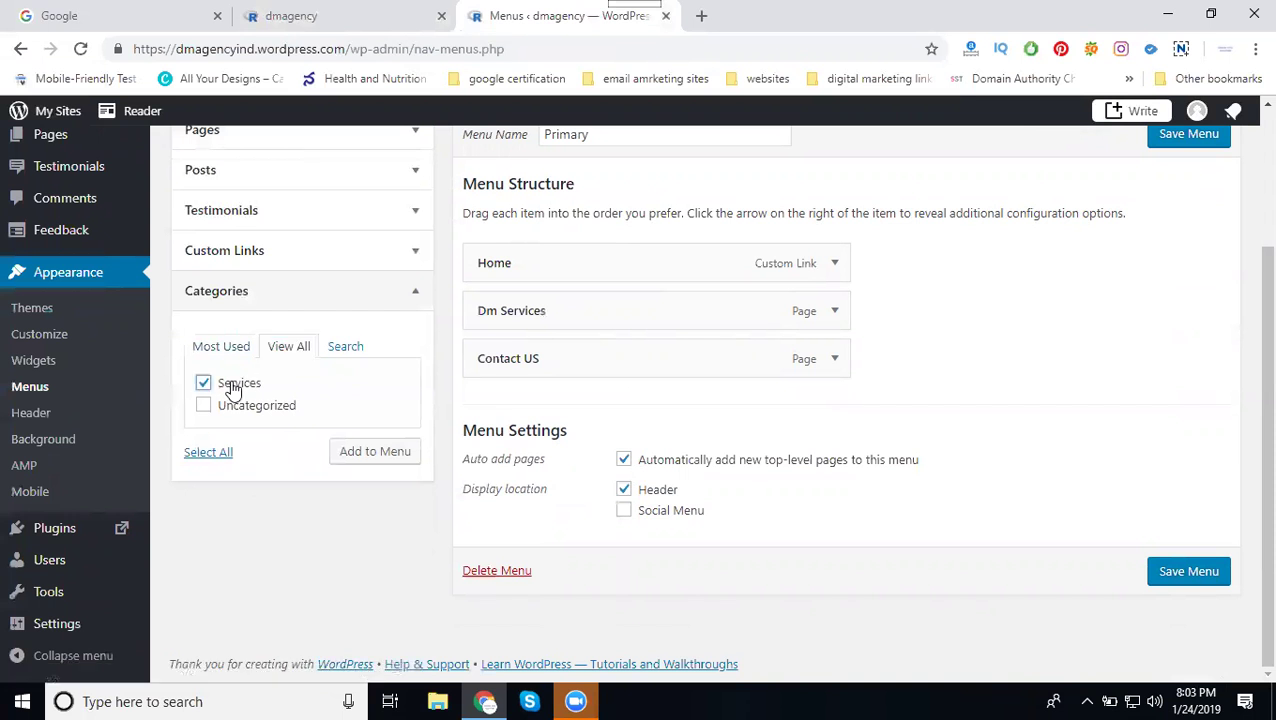
{"action": "left_click", "coordinate": [356, 458]}
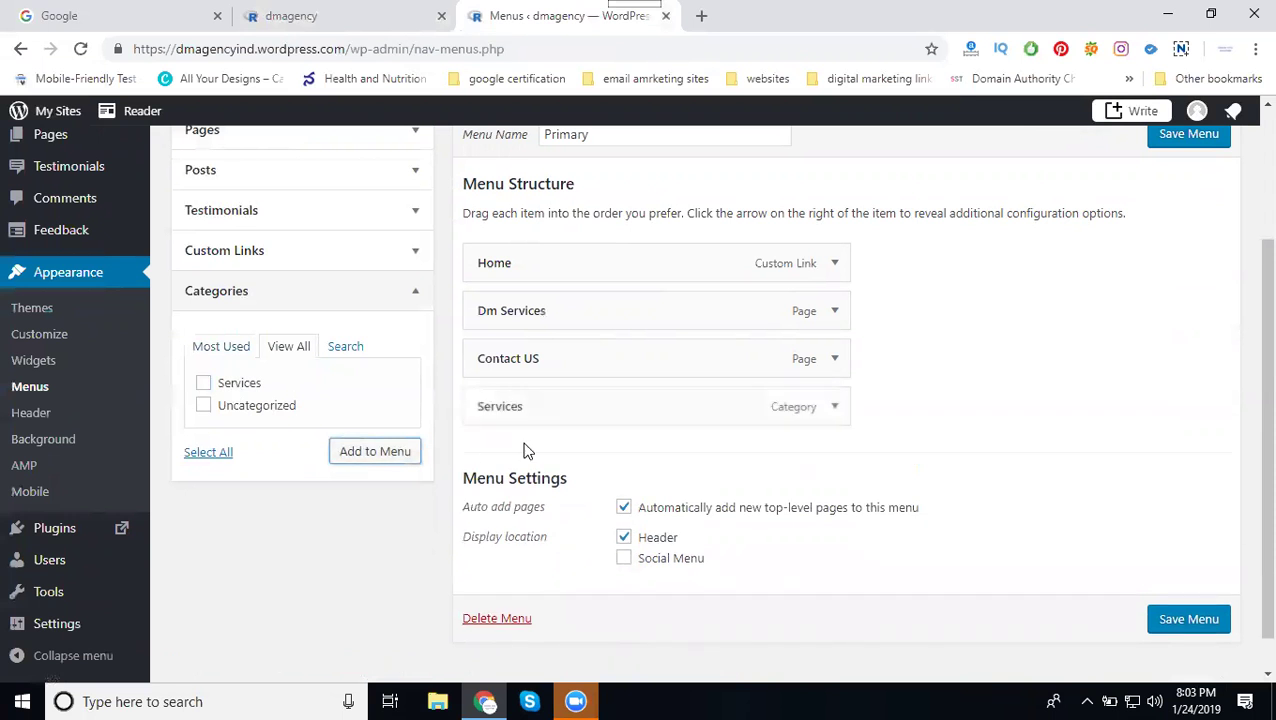
{"action": "mouse_move", "coordinate": [564, 407]}
{"action": "left_mouse_down"}
{"action": "mouse_move", "coordinate": [551, 304]}
{"action": "mouse_move", "coordinate": [513, 306]}
{"action": "left_mouse_up"}
{"action": "mouse_move", "coordinate": [505, 361]}
{"action": "left_mouse_down"}
{"action": "mouse_move", "coordinate": [550, 359]}
{"action": "mouse_move", "coordinate": [535, 360]}
{"action": "left_mouse_up"}
{"action": "left_click", "coordinate": [1181, 621]}
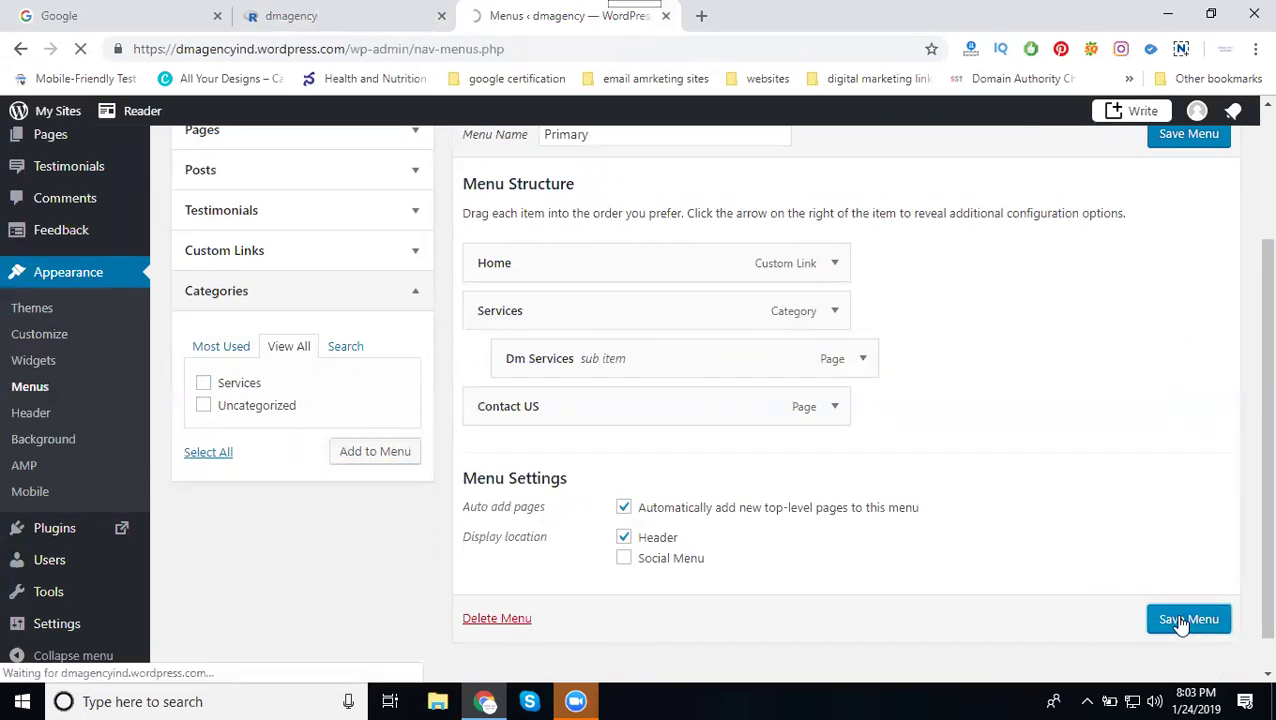
{"action": "left_click", "coordinate": [327, 19]}
{"action": "key", "text": "F5"}
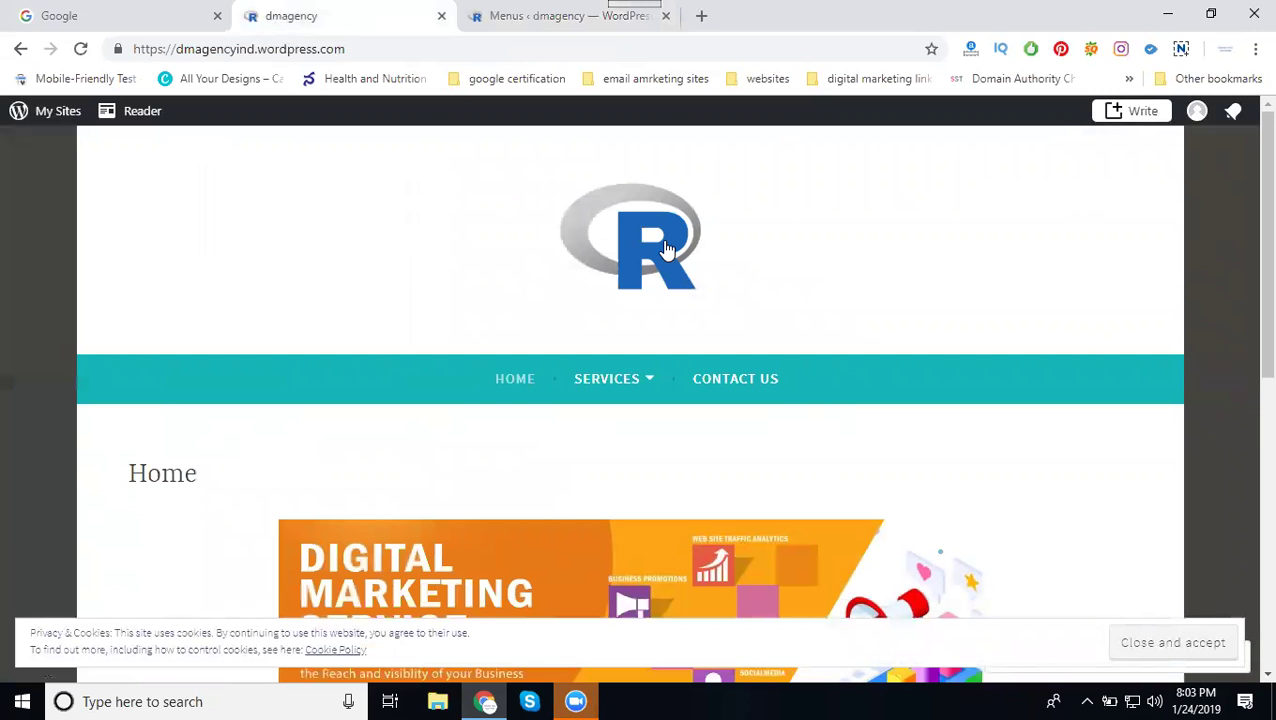
{"action": "scroll", "coordinate": [665, 250], "scroll_direction": "down", "scroll_amount": 2}
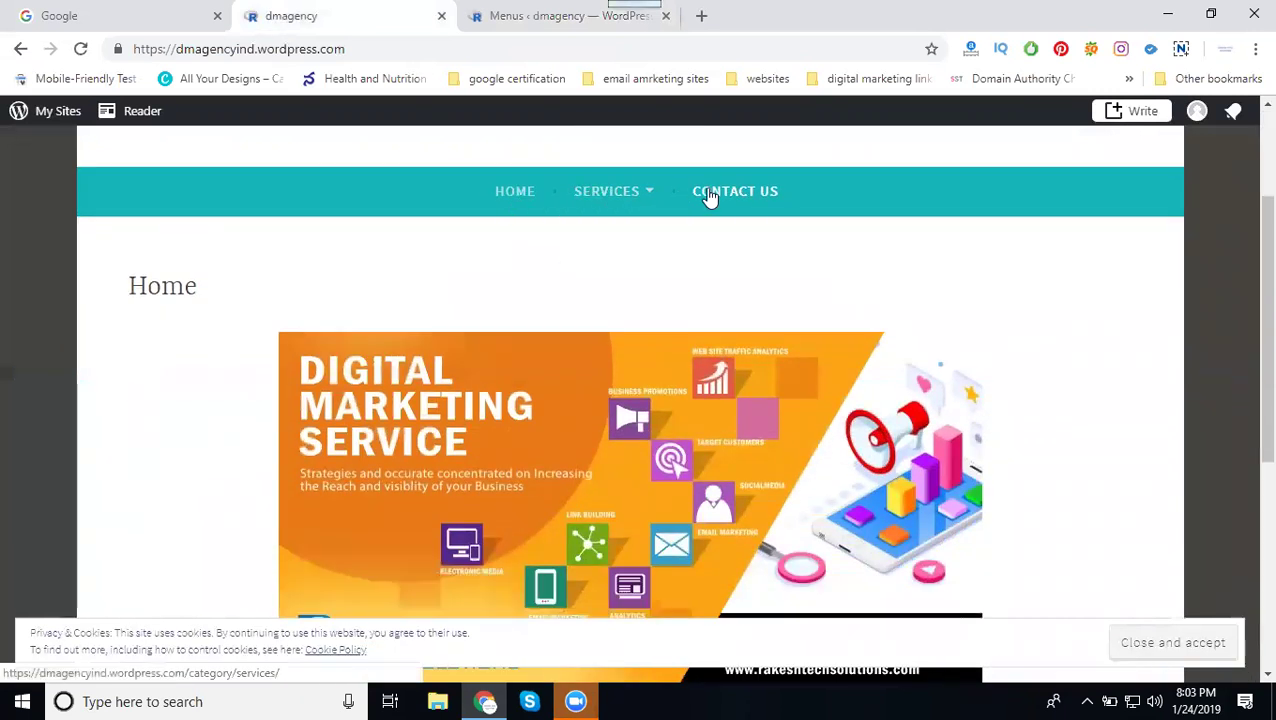
{"action": "left_click", "coordinate": [629, 195]}
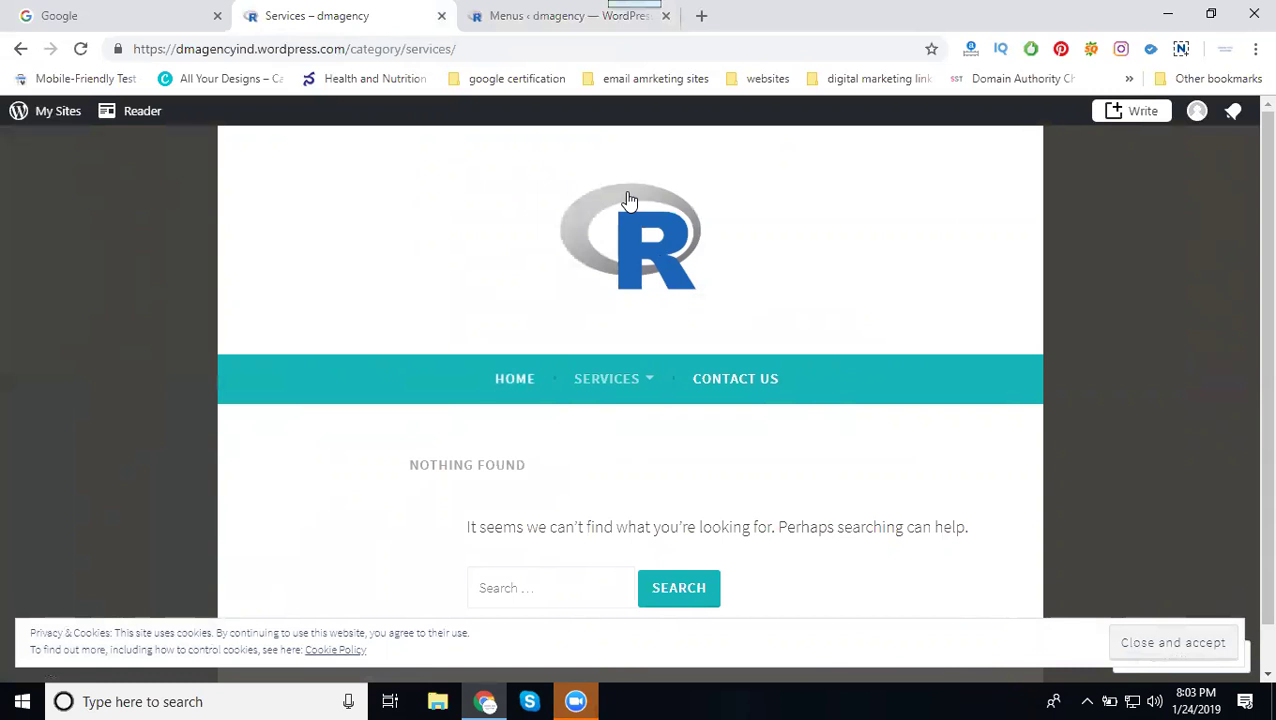
{"action": "left_click", "coordinate": [515, 17]}
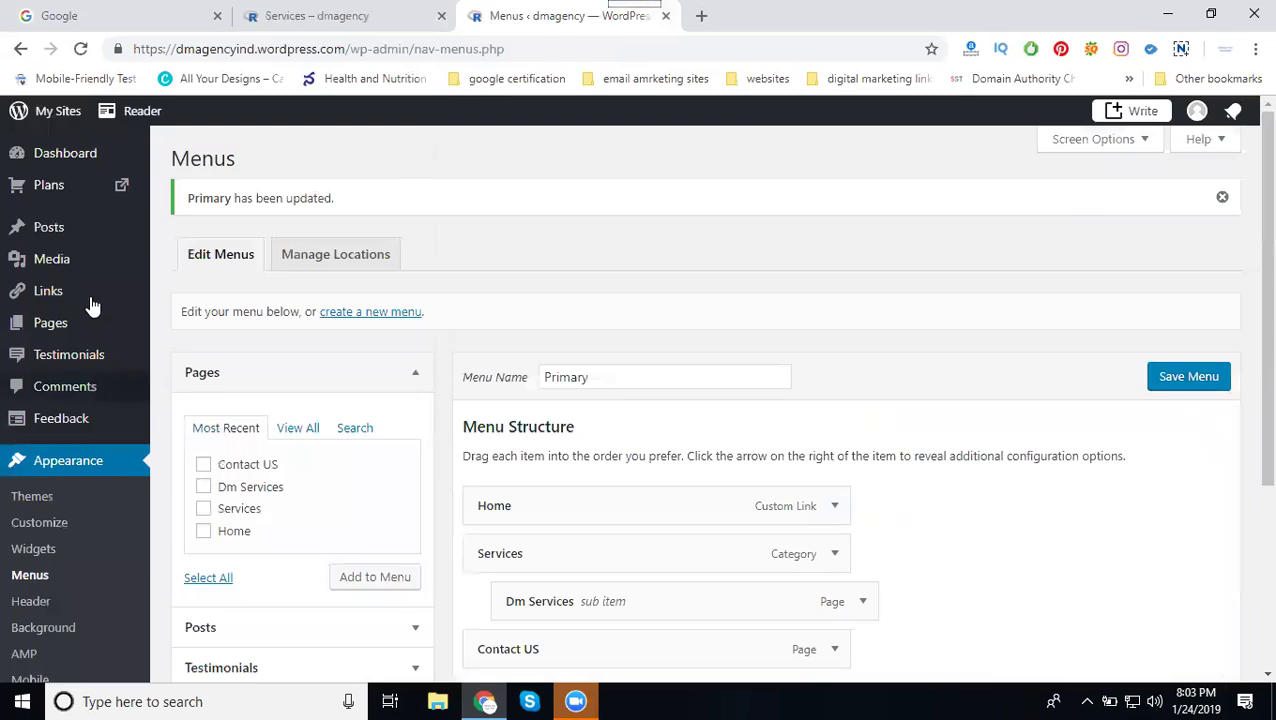
- Start a new post titled 'Digital Marketing Services in Hyderabad' and repeat the title in the body
{"action": "left_click", "coordinate": [1200, 382]}
{"action": "left_click", "coordinate": [57, 227]}
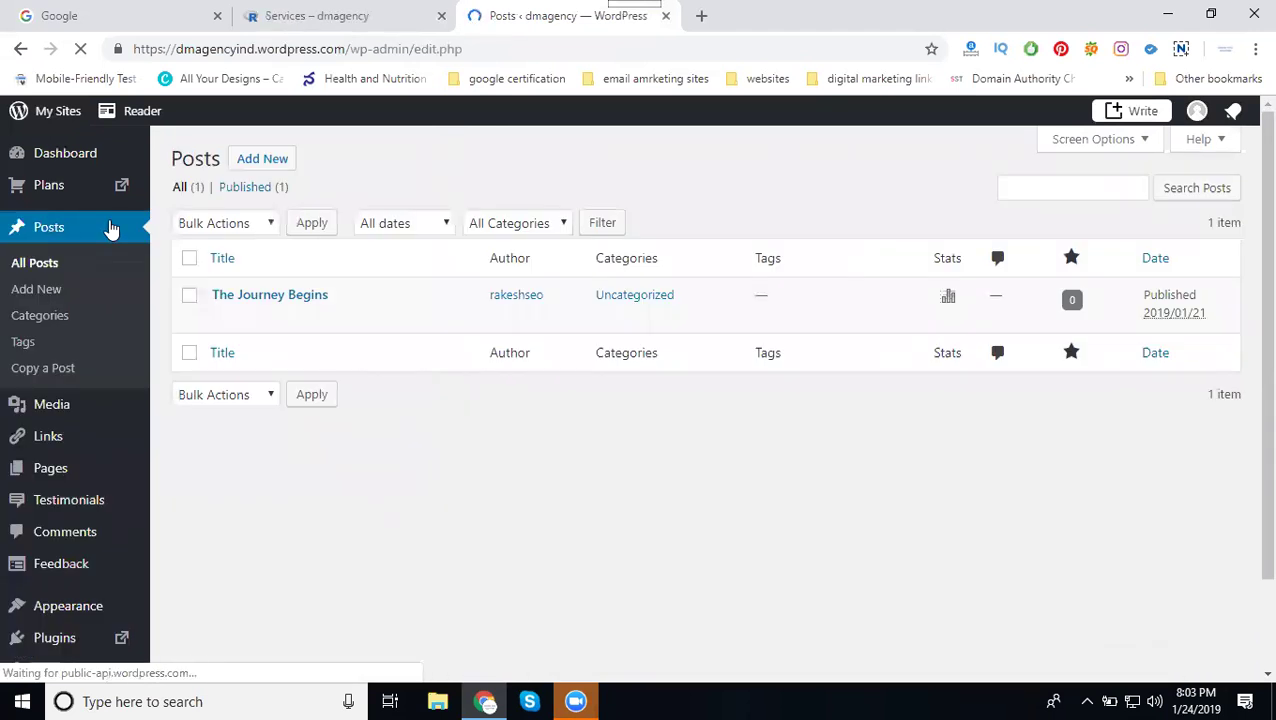
{"action": "left_click", "coordinate": [263, 160]}
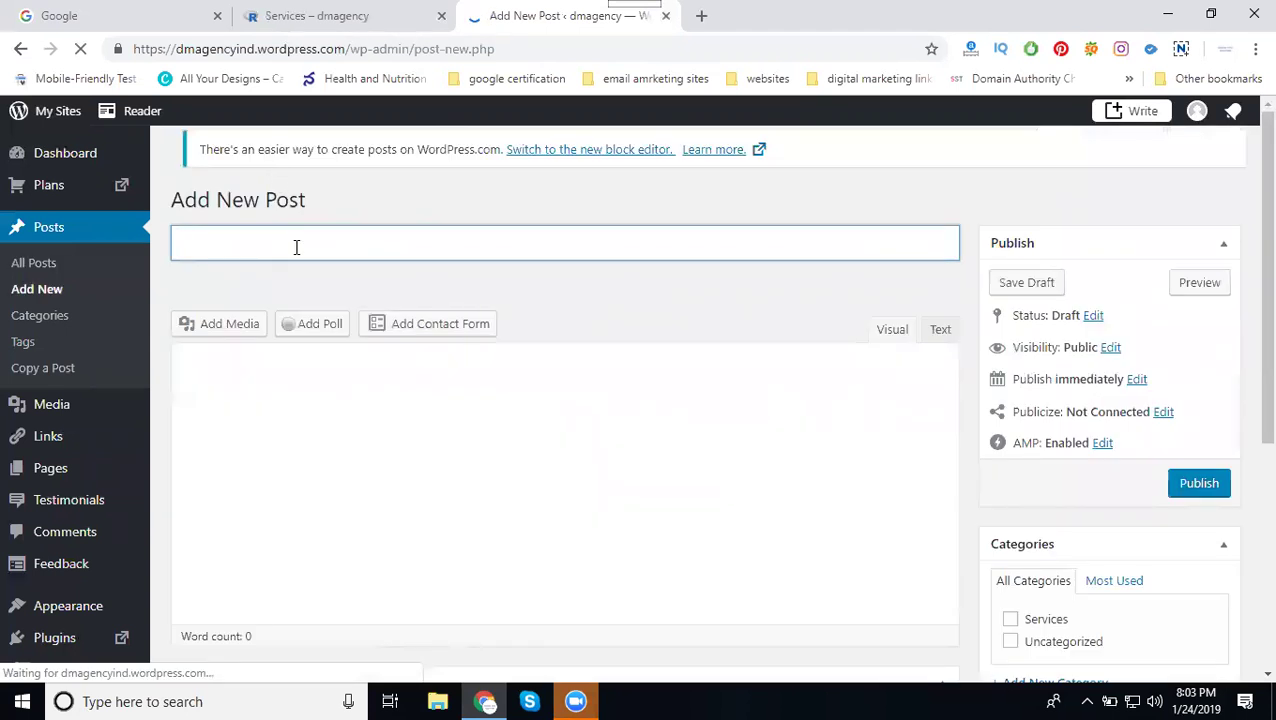
{"action": "type", "text": "Digita"}
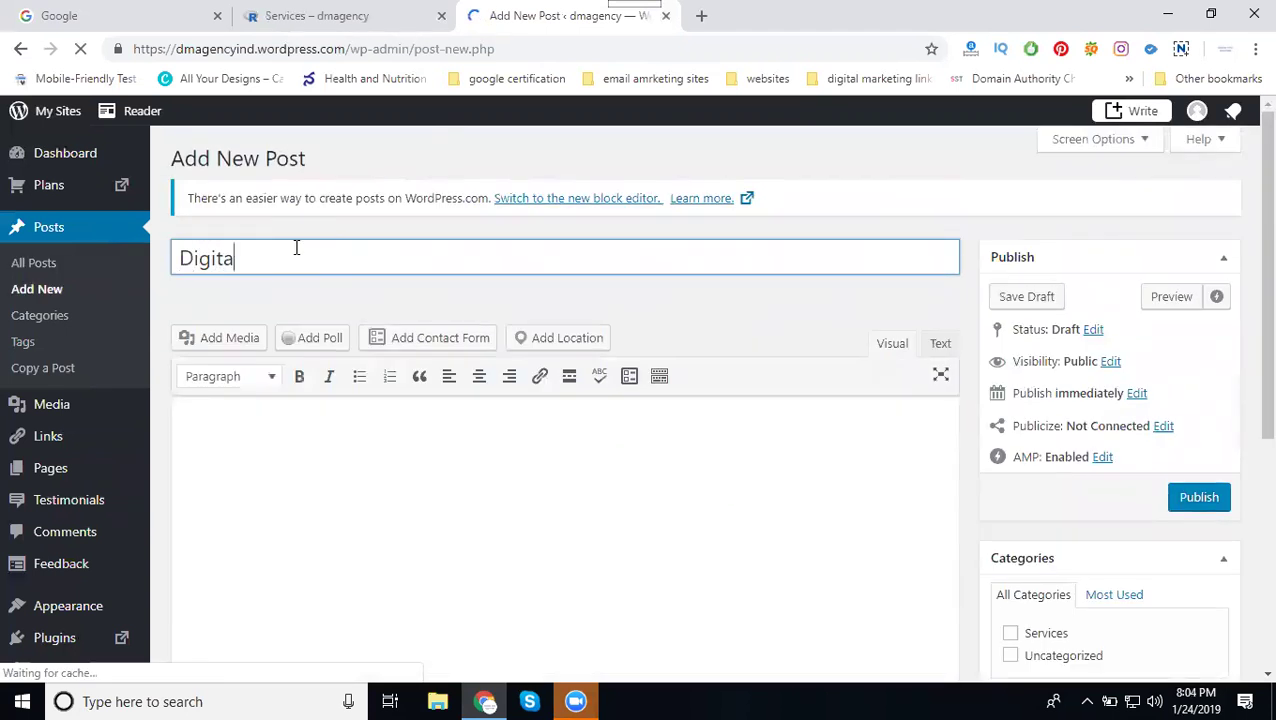
{"action": "type", "text": "l Marketi"}
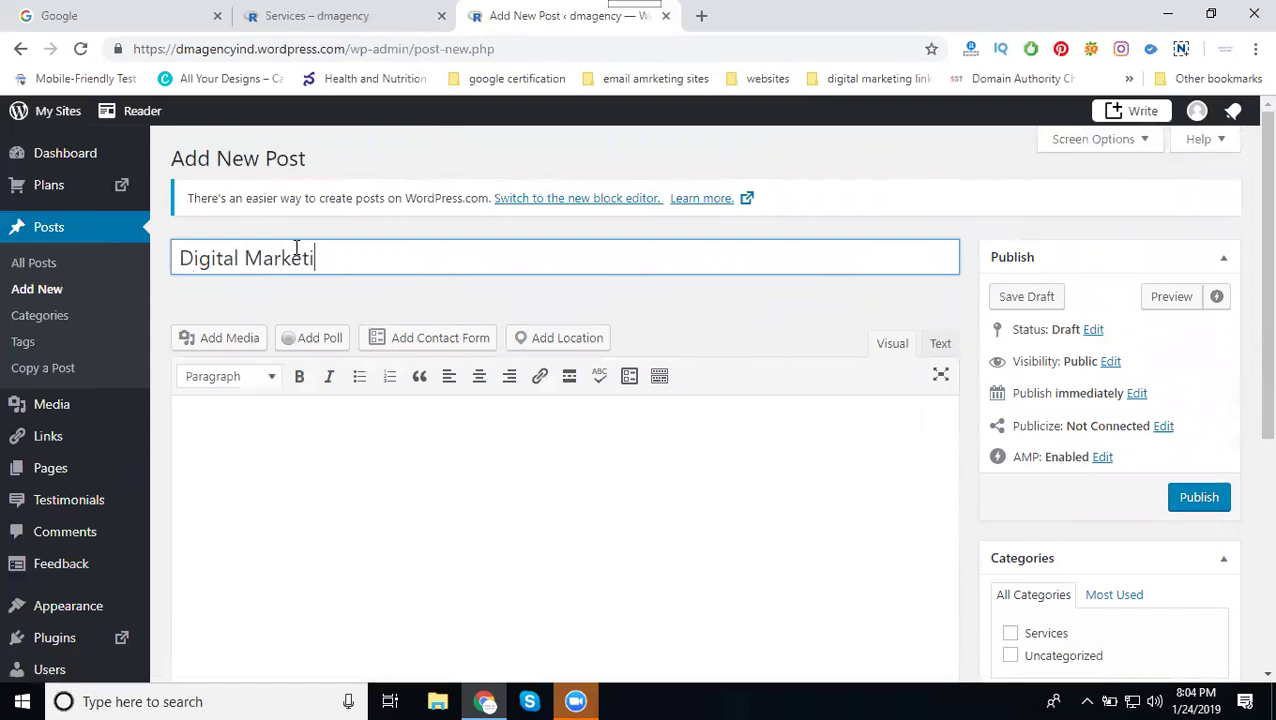
{"action": "type", "text": "g"}
{"action": "key", "text": "BackSpace"}
{"action": "key", "text": "BackSpace"}
{"action": "type", "text": "g Serv"}
{"action": "type", "text": "ices in "}
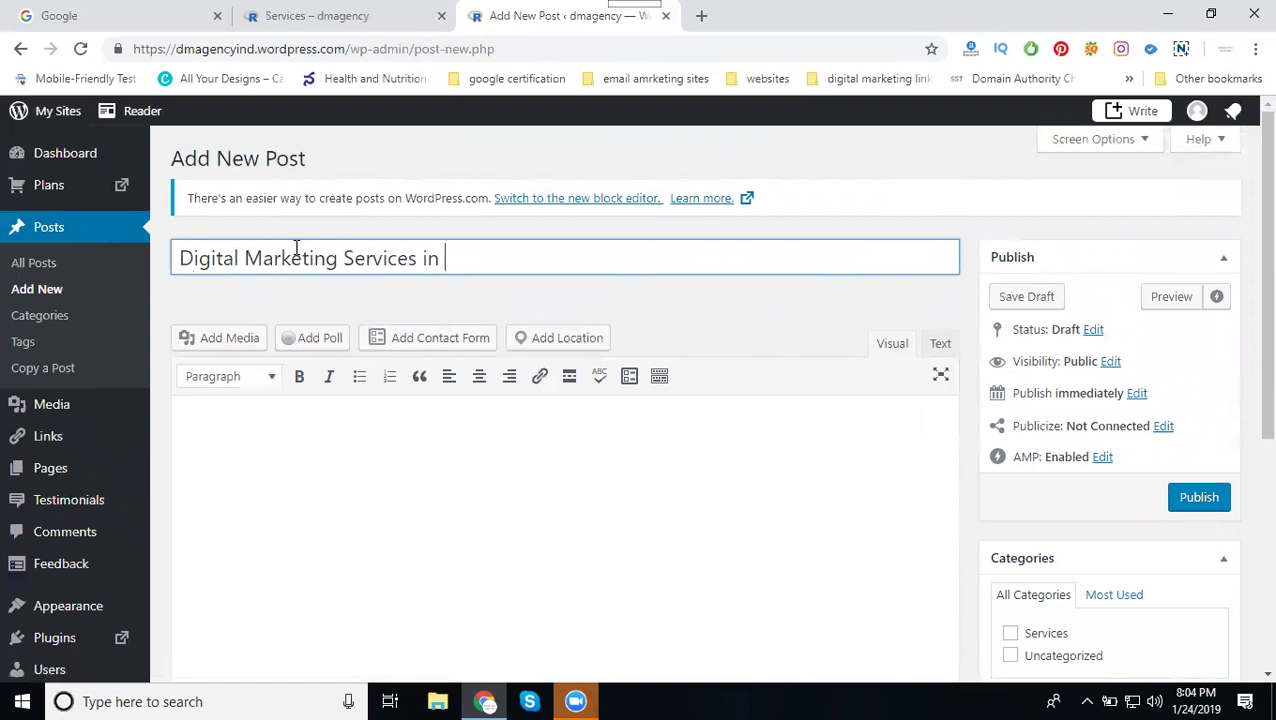
{"action": "type", "text": "Hyderabad"}
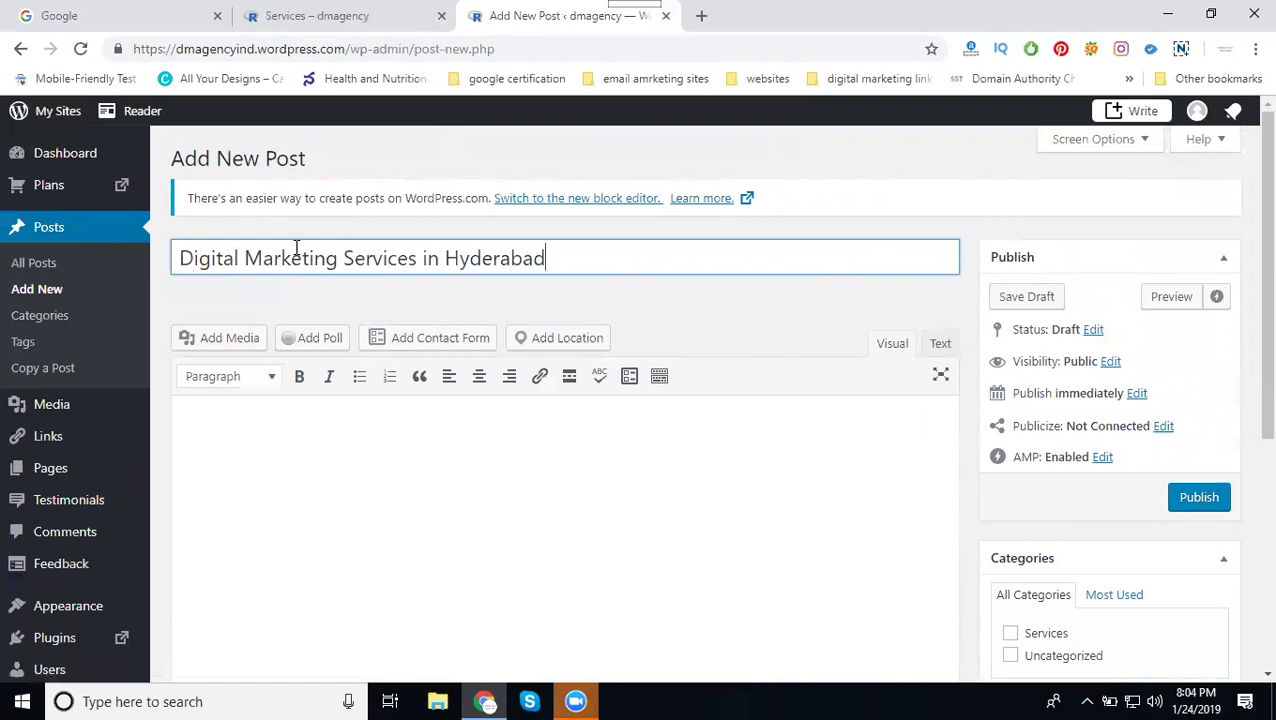
{"action": "key", "text": "ctrl+a"}
{"action": "key", "text": "ctrl+c"}
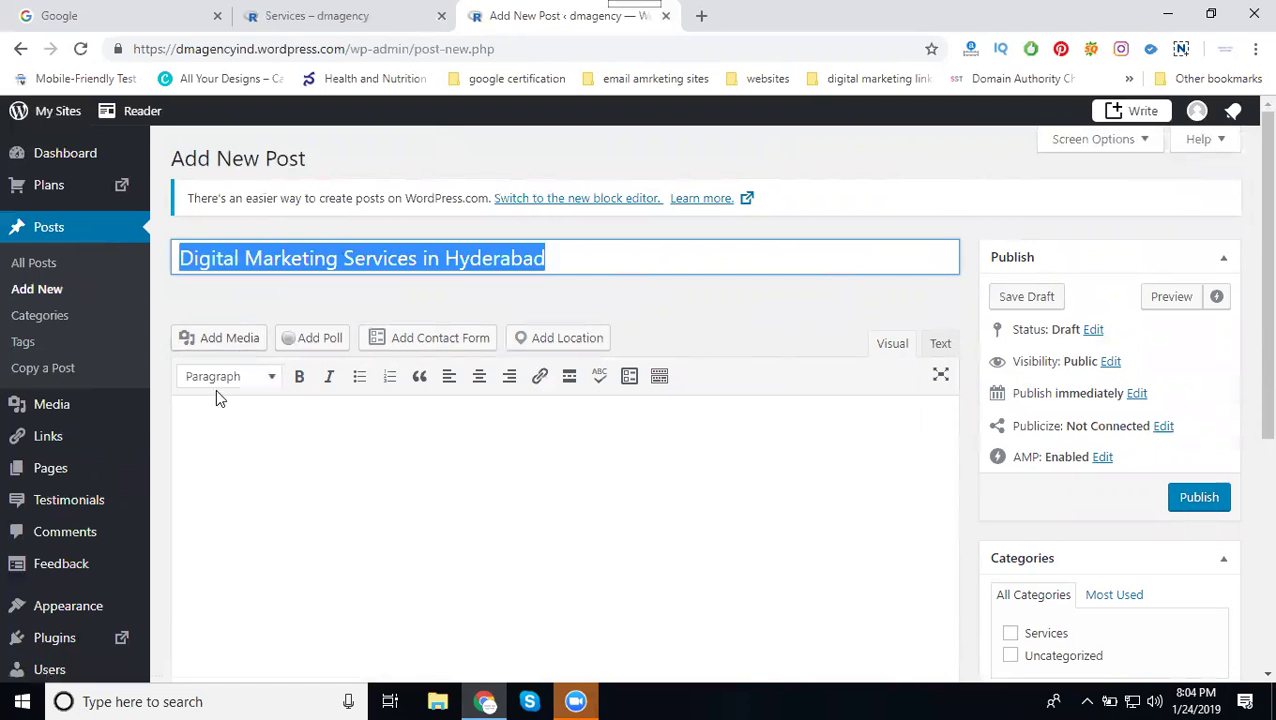
{"action": "left_click", "coordinate": [220, 420]}
{"action": "key", "text": "ctrl+v"}
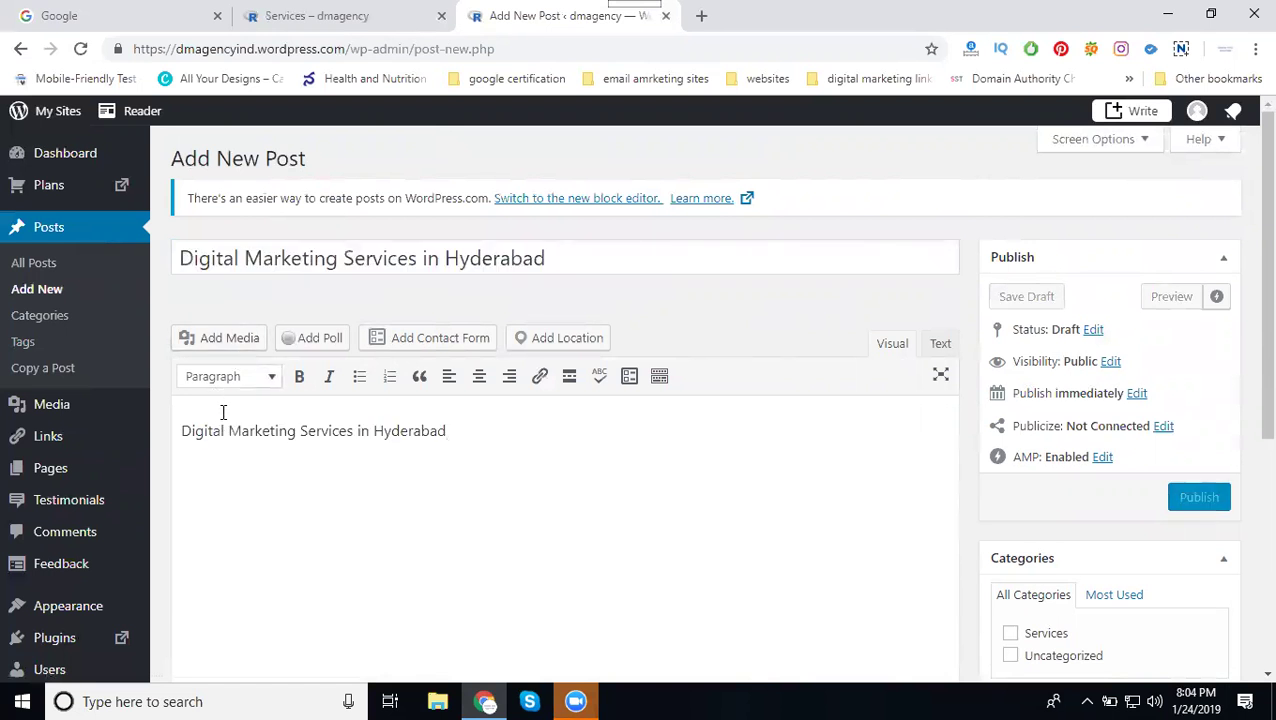
- Insert the purple marketing banner image below the title line in the post body
{"action": "left_click", "coordinate": [220, 338]}
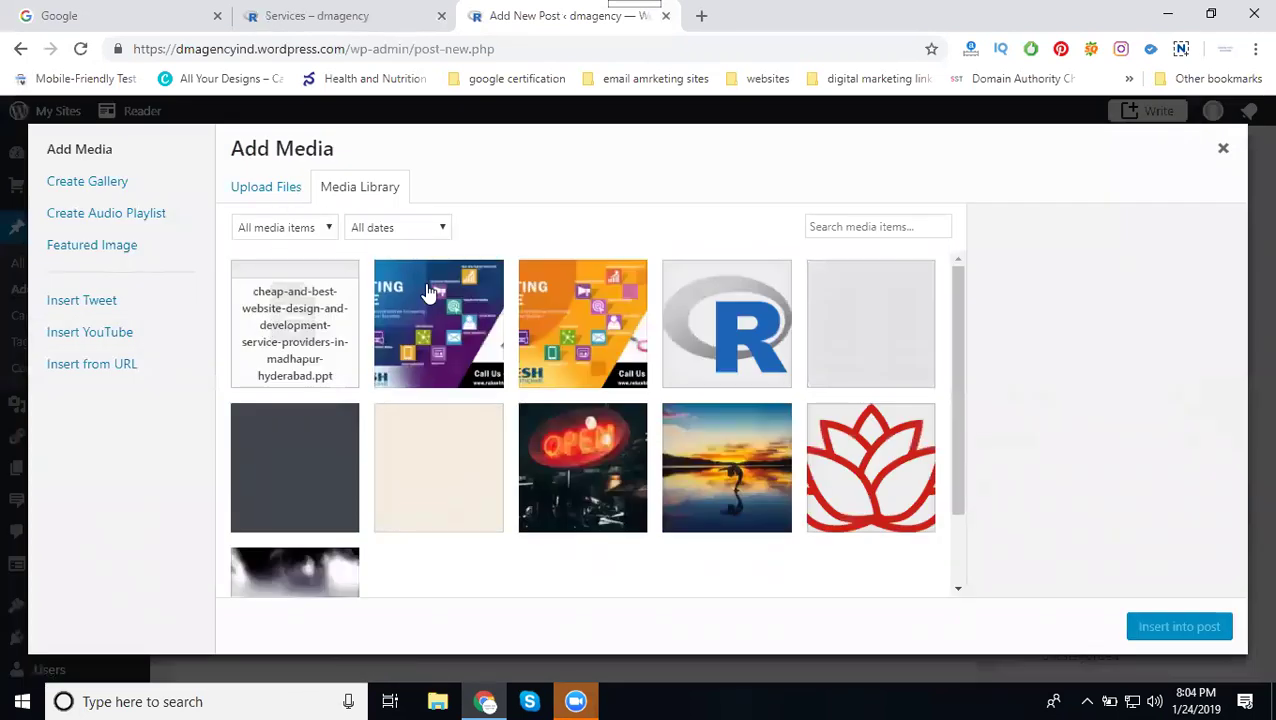
{"action": "left_click", "coordinate": [428, 292]}
{"action": "left_click", "coordinate": [1168, 626]}
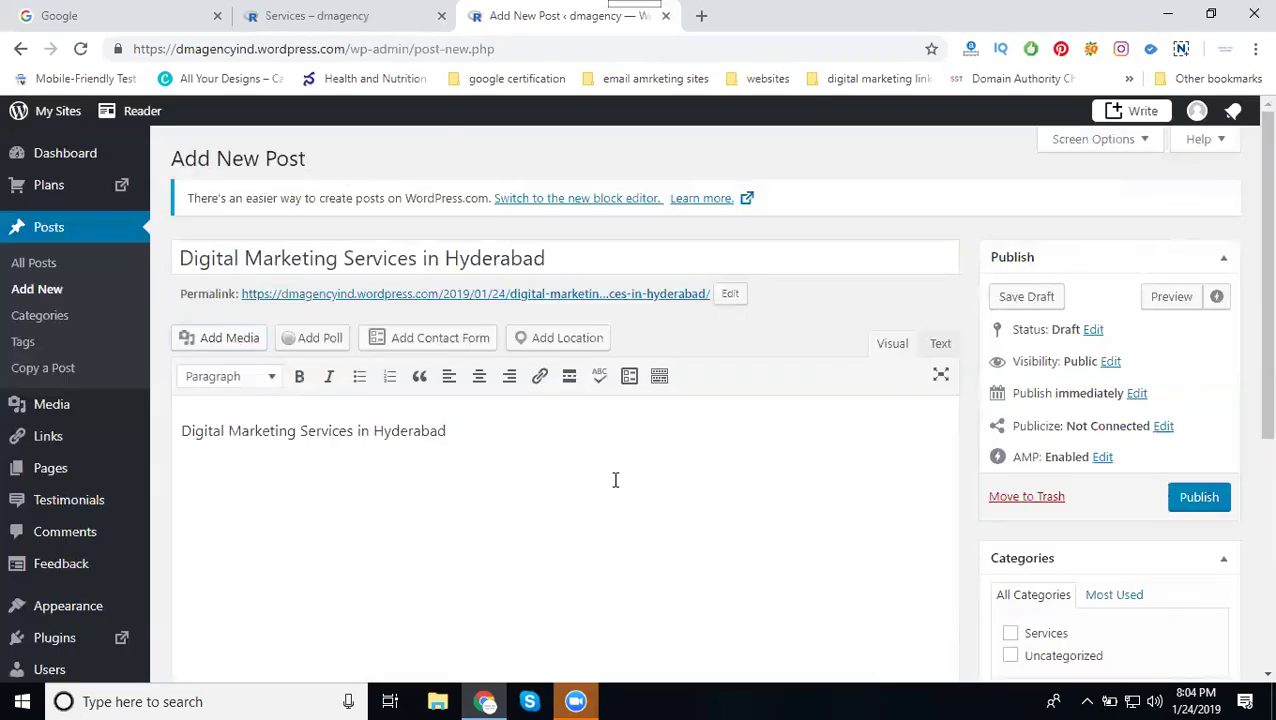
{"action": "key", "text": "Return"}
{"action": "key", "text": "Return"}
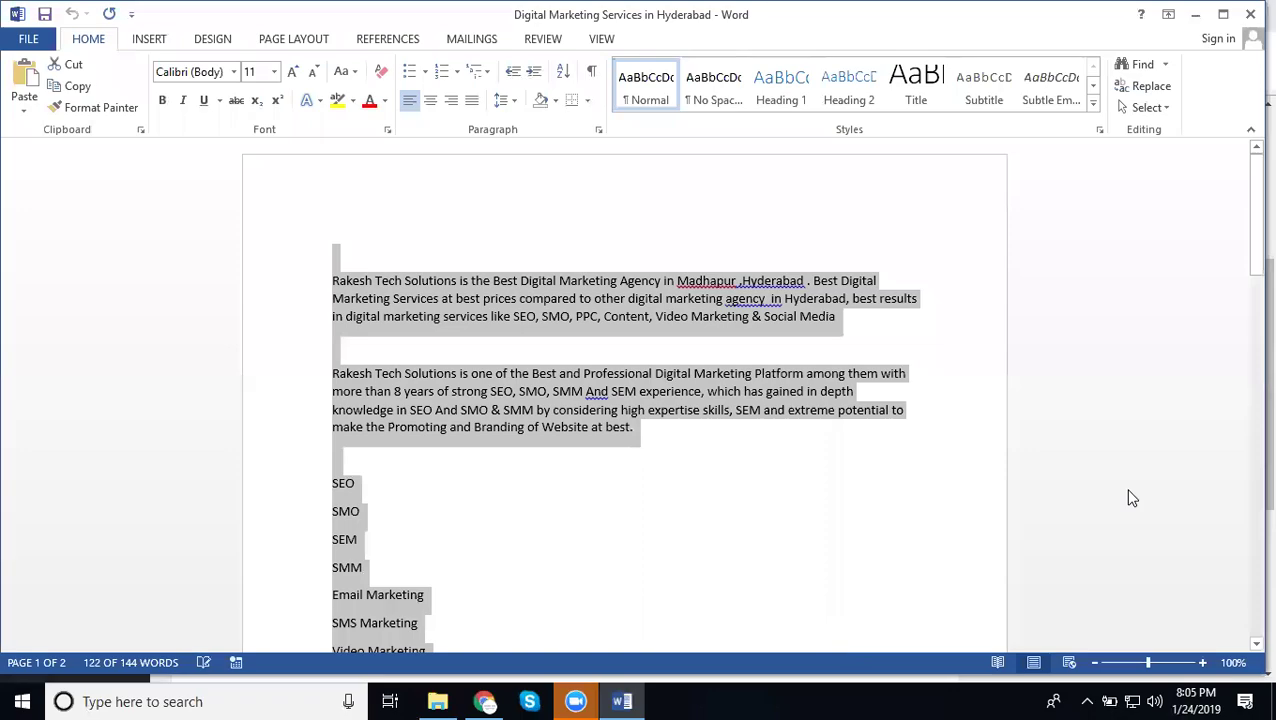
- Paste the copied agency description and services list below the banner
{"action": "left_click", "coordinate": [1195, 14]}
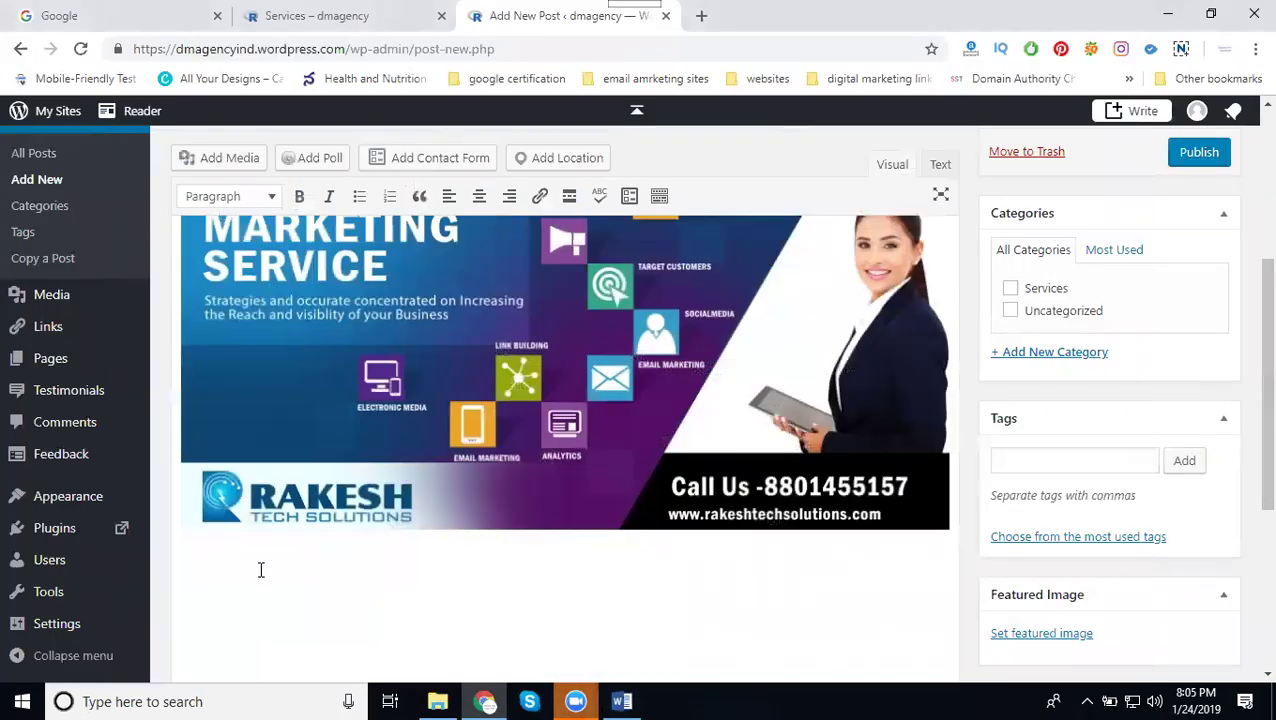
{"action": "type", "text": "SEO SMO SEM SMM Email Marketing SMS Marketing Video Marketing Image Optimization Content Marketing Mobile App Promotions Affiliate Marketing"}
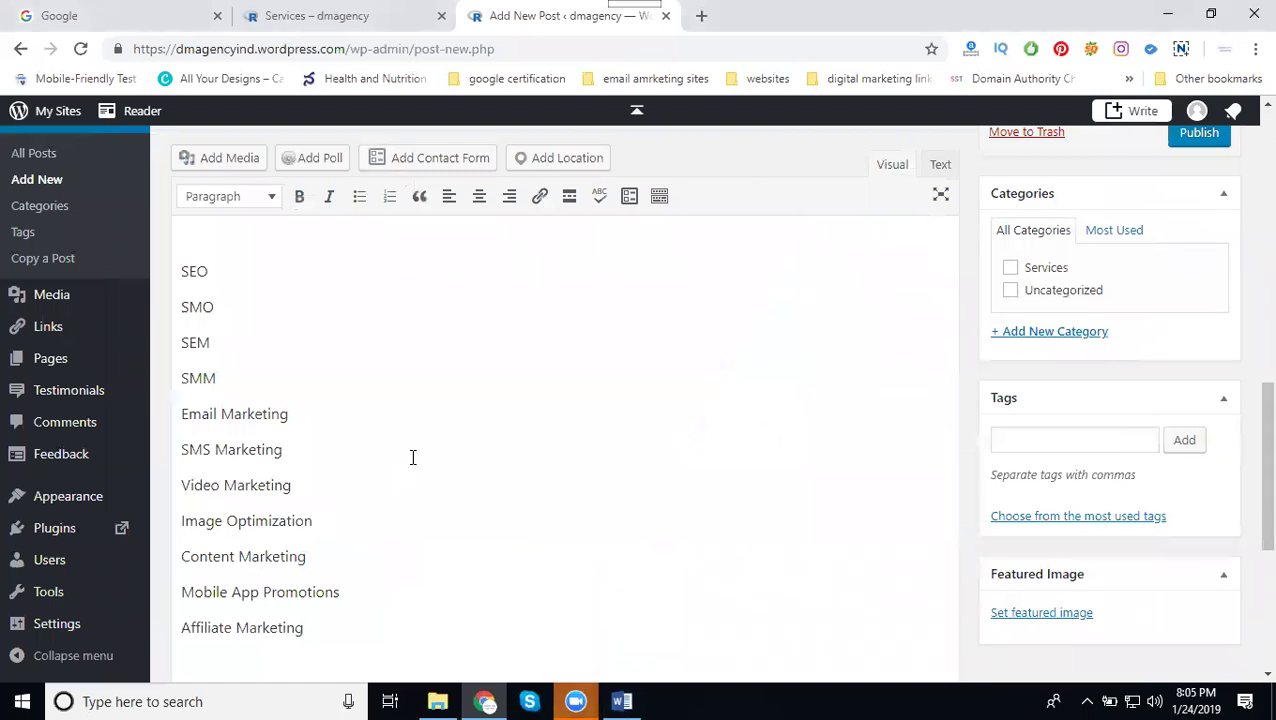
{"action": "scroll", "coordinate": [410, 440], "scroll_direction": "up", "scroll_amount": 1}
{"action": "scroll", "coordinate": [350, 460], "scroll_direction": "up", "scroll_amount": 1}
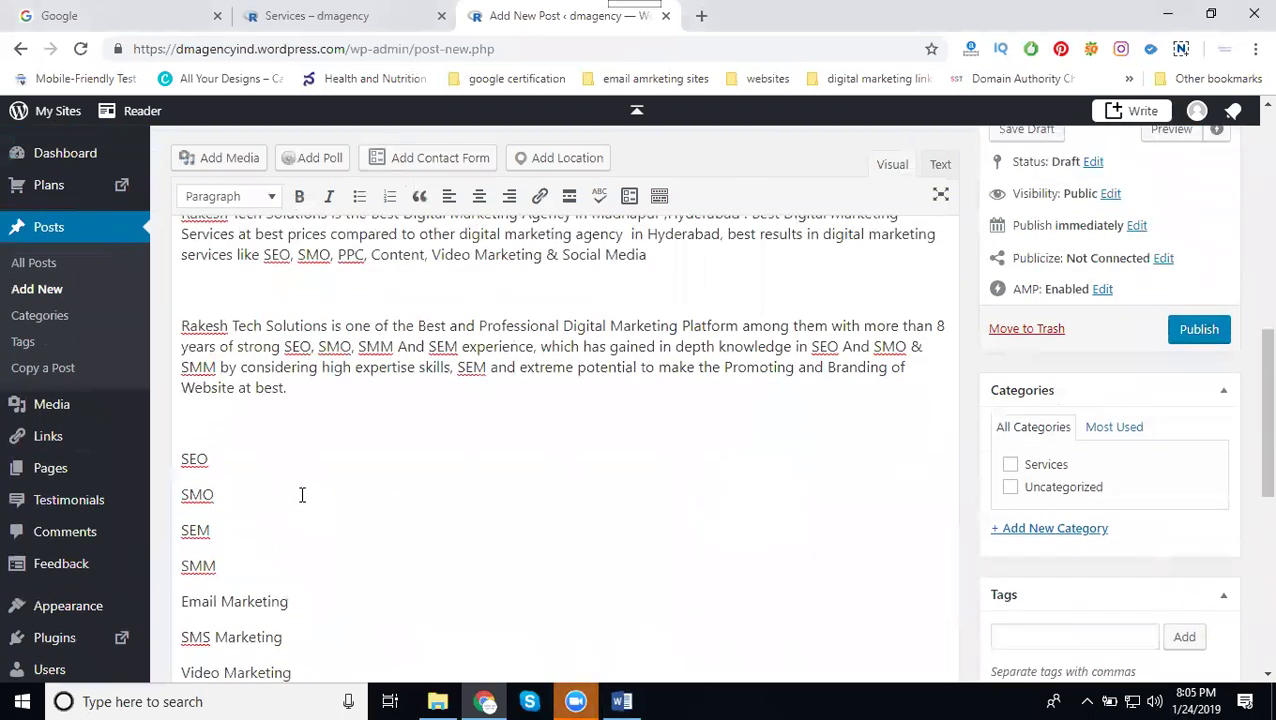
{"action": "left_click", "coordinate": [287, 8]}
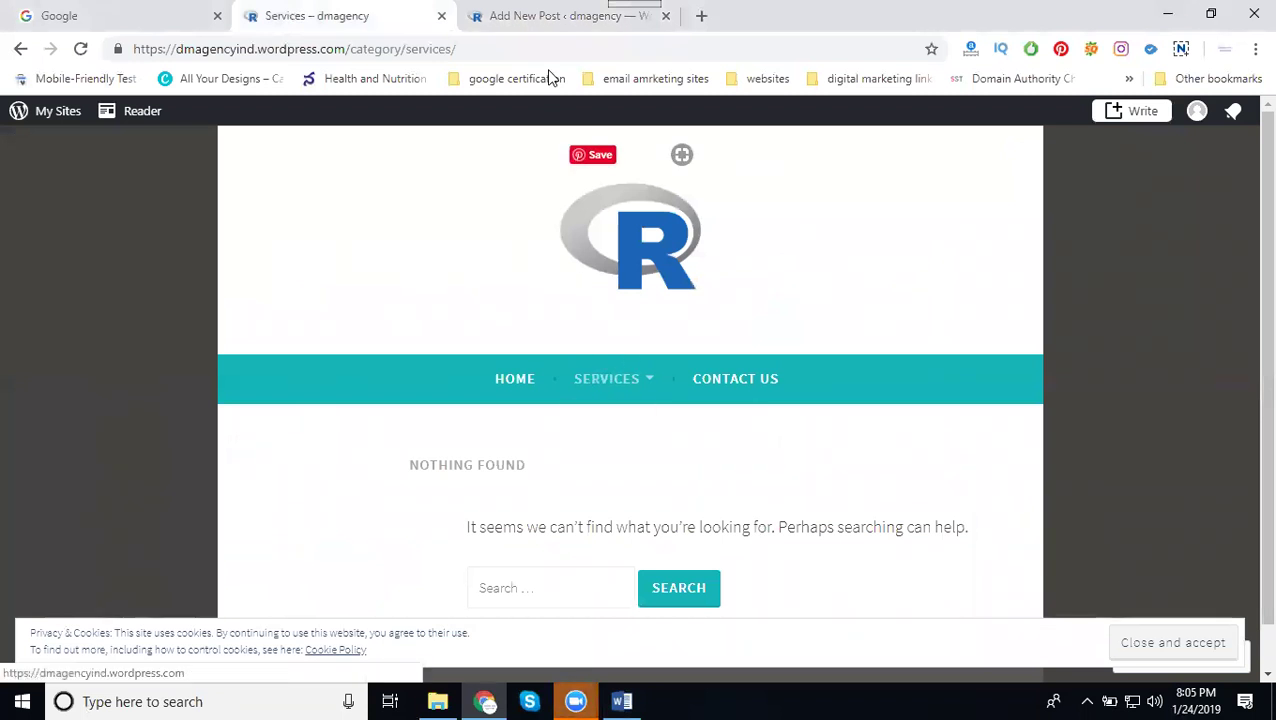
{"action": "left_click", "coordinate": [546, 18]}
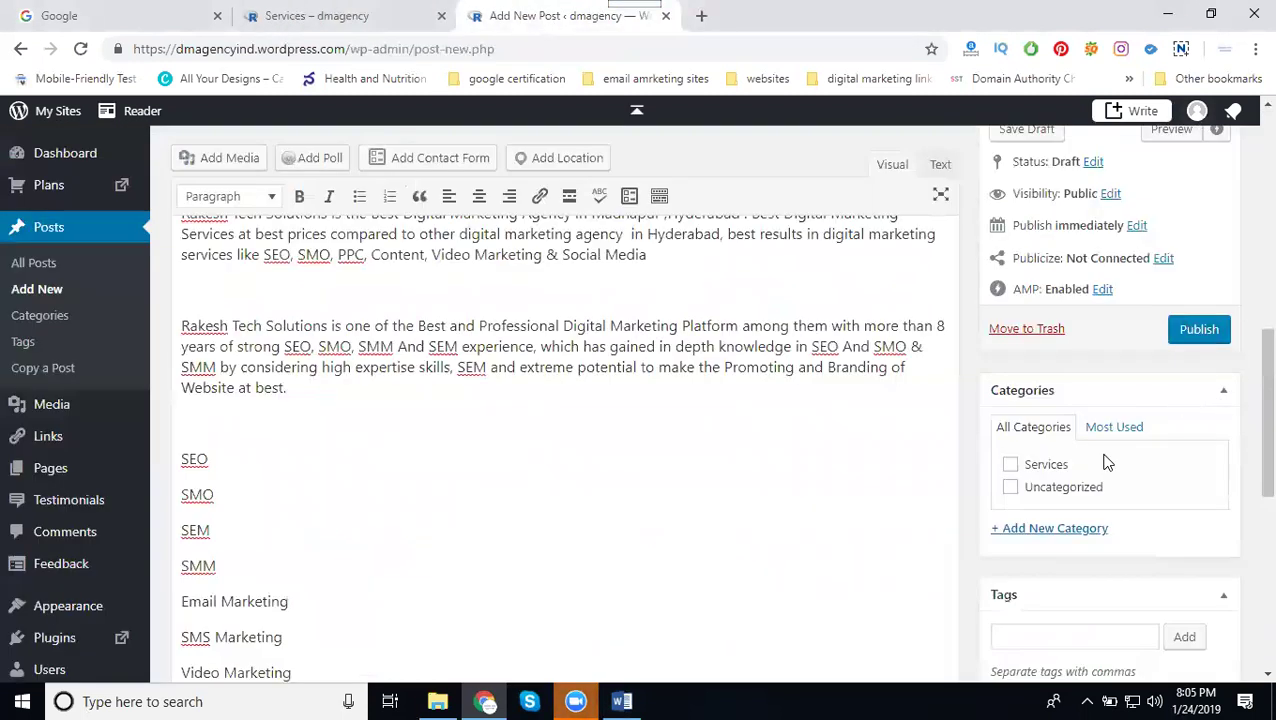
- File the post under the Services category and publish it
{"action": "left_click", "coordinate": [1038, 466]}
{"action": "left_click", "coordinate": [1176, 336]}
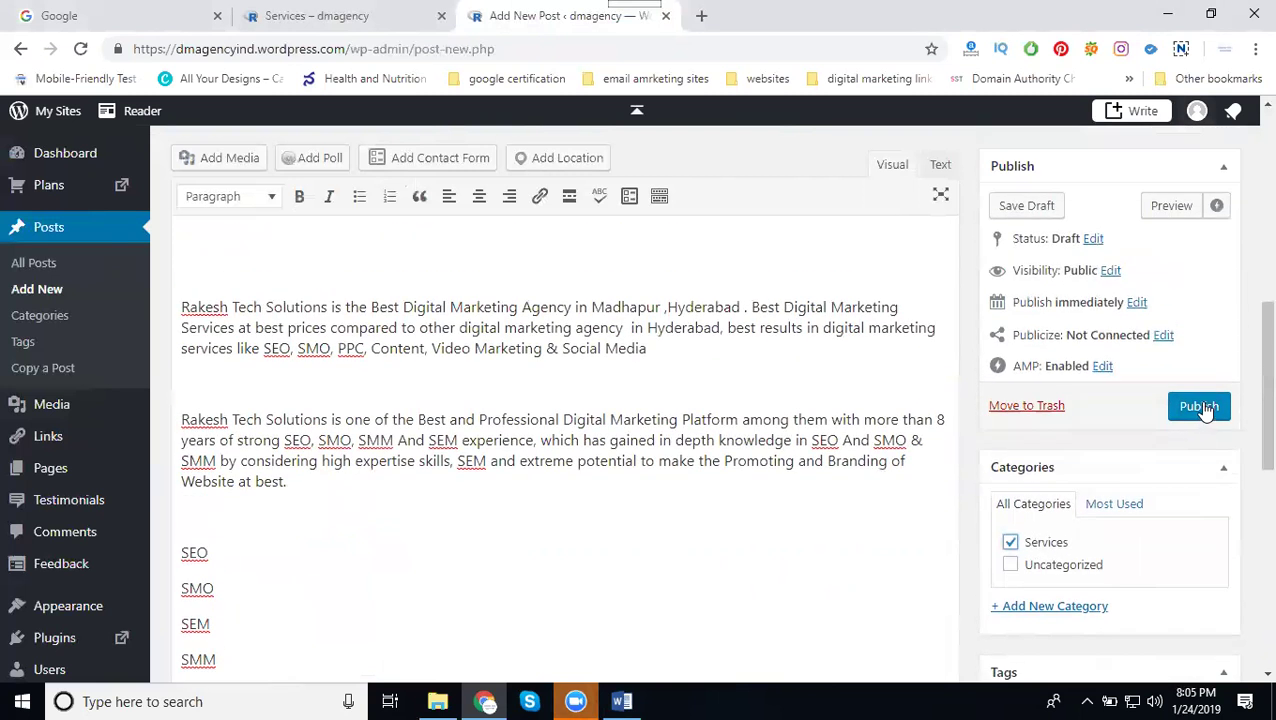
{"action": "left_click", "coordinate": [1201, 406]}
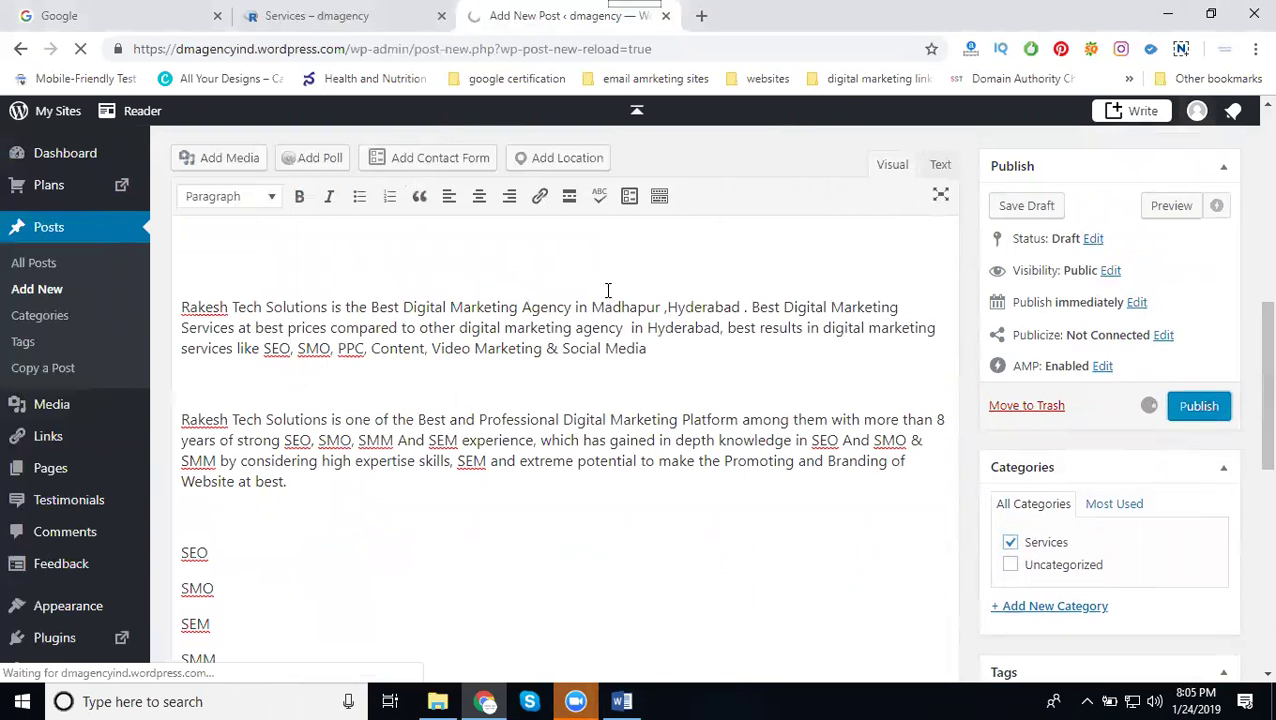
- Reload the Services category page and open the Digital Marketing Services in Hyderabad post
{"action": "left_click", "coordinate": [300, 15]}
{"action": "mouse_move", "coordinate": [612, 378]}
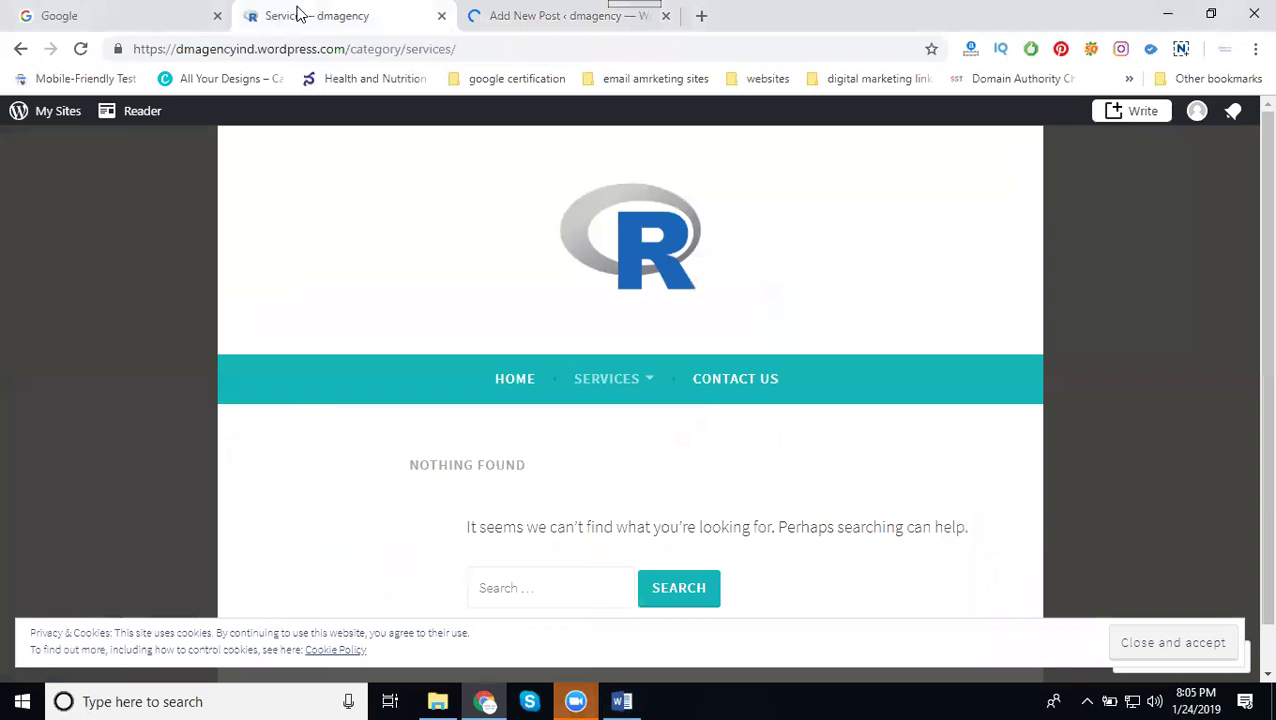
{"action": "scroll", "coordinate": [535, 400], "scroll_direction": "down", "scroll_amount": 1}
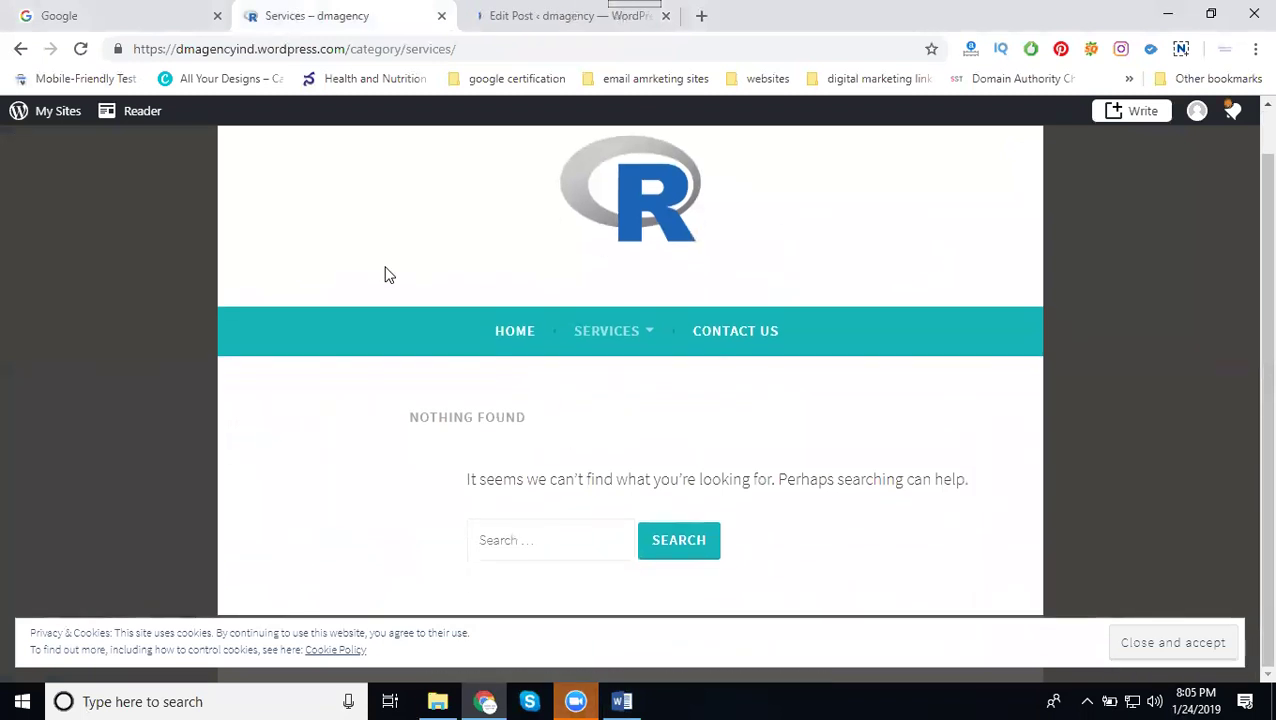
{"action": "left_click", "coordinate": [81, 49]}
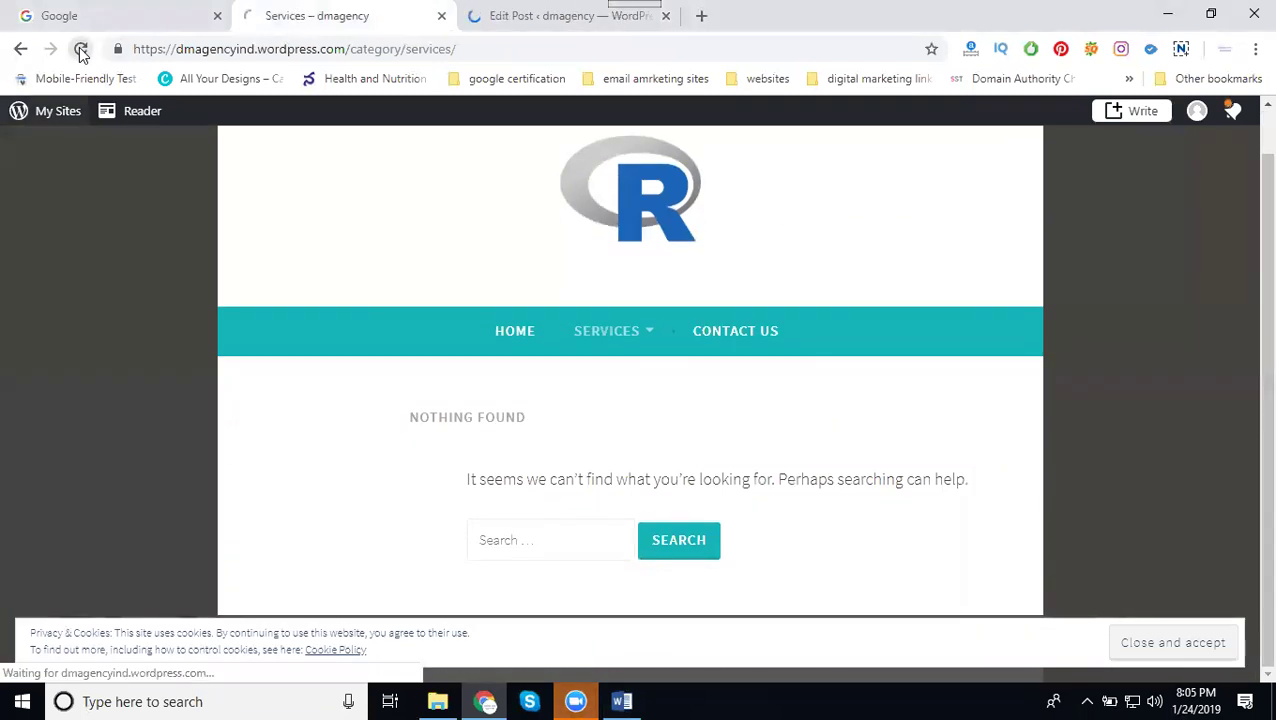
{"action": "scroll", "coordinate": [421, 202], "scroll_direction": "down", "scroll_amount": 3}
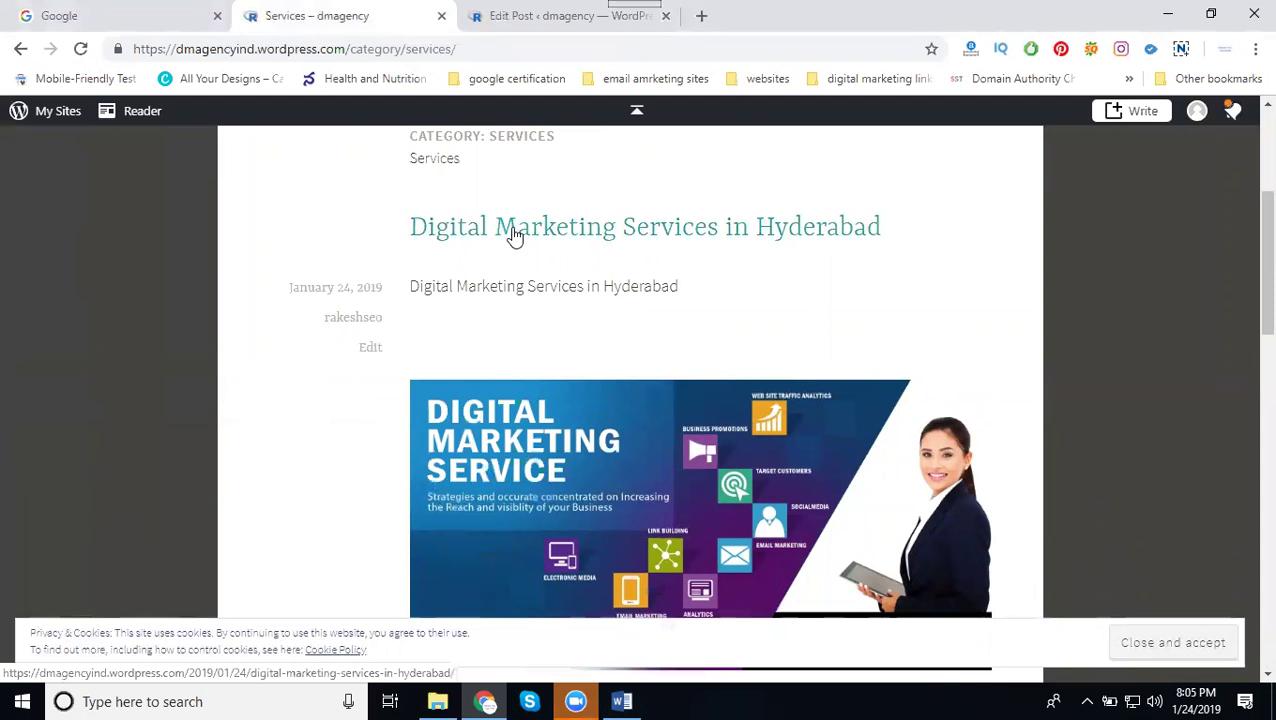
{"action": "scroll", "coordinate": [515, 230], "scroll_direction": "up", "scroll_amount": 2}
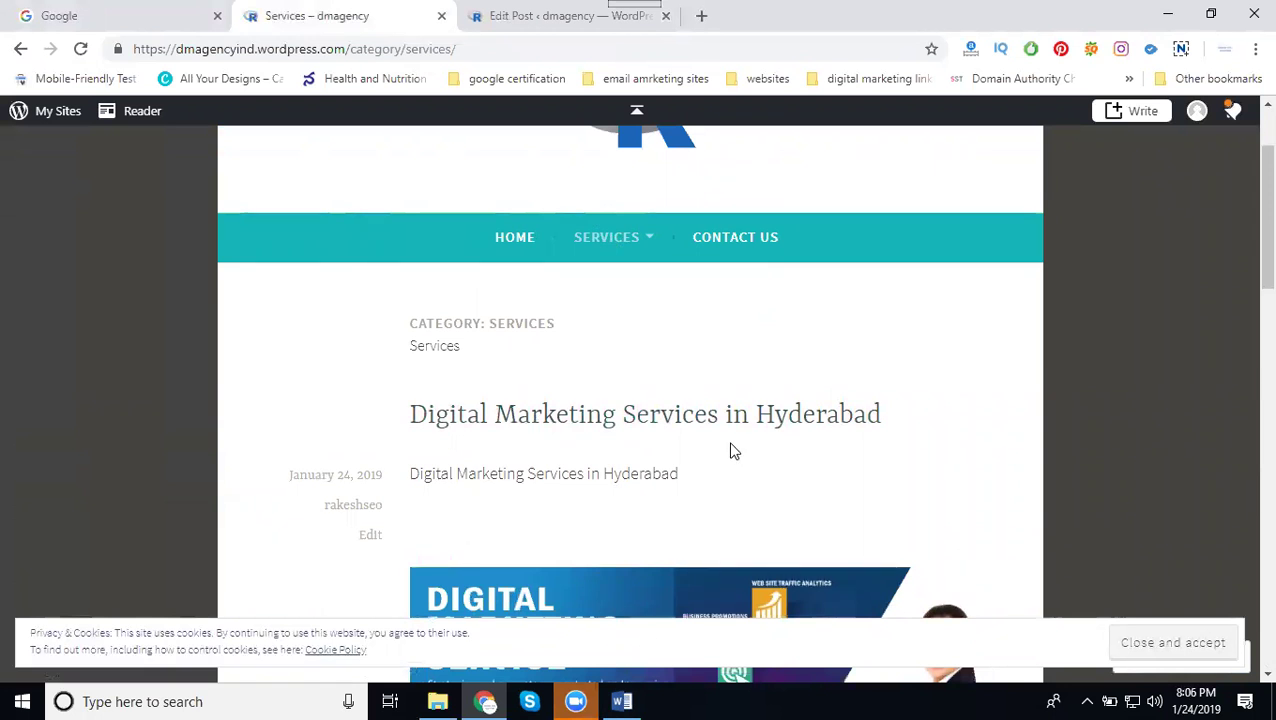
{"action": "left_click", "coordinate": [610, 420]}
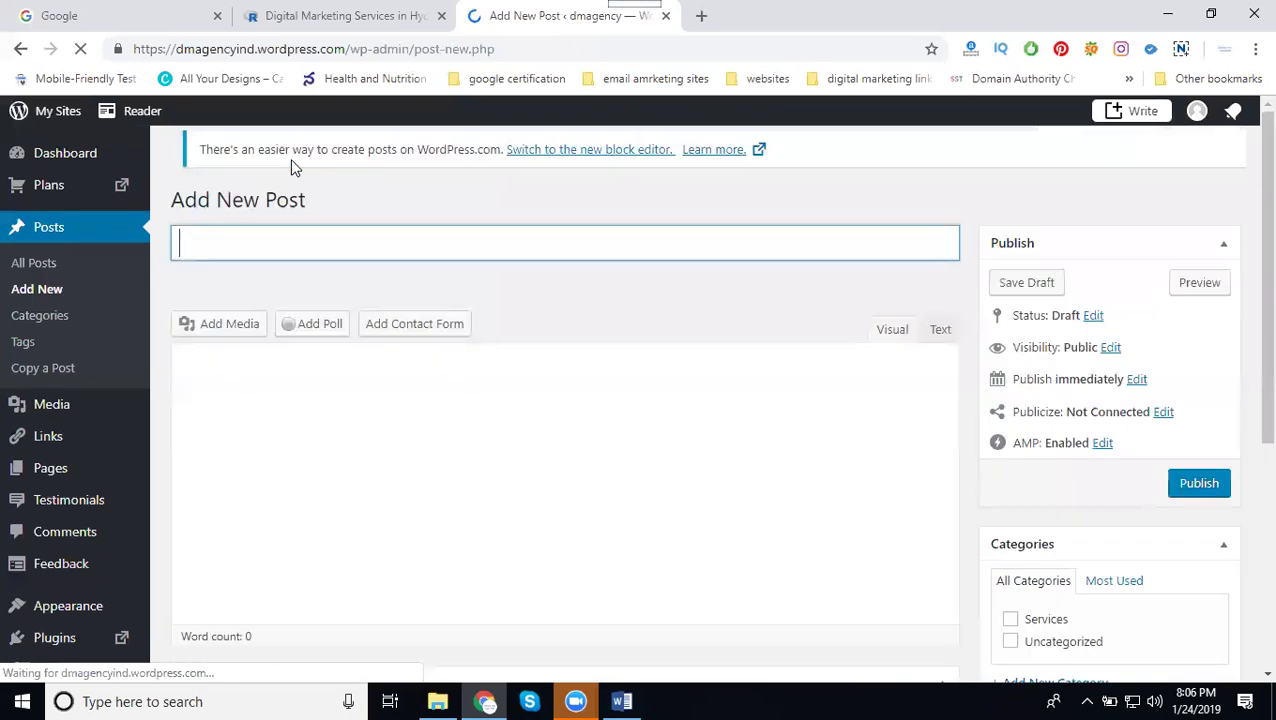
- Title the new post 'Digital Marketing Agency in Madhapur' and insert the orange banner image
{"action": "type", "text": "D"}
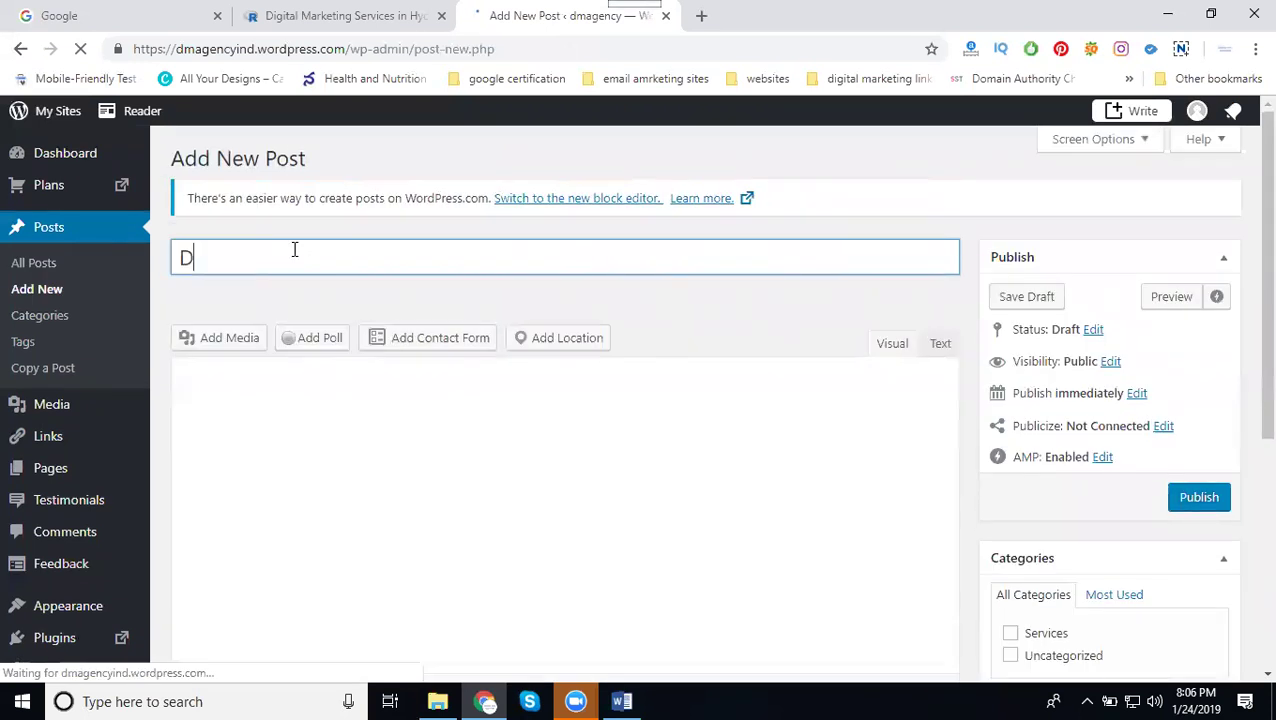
{"action": "type", "text": "igital Marke"}
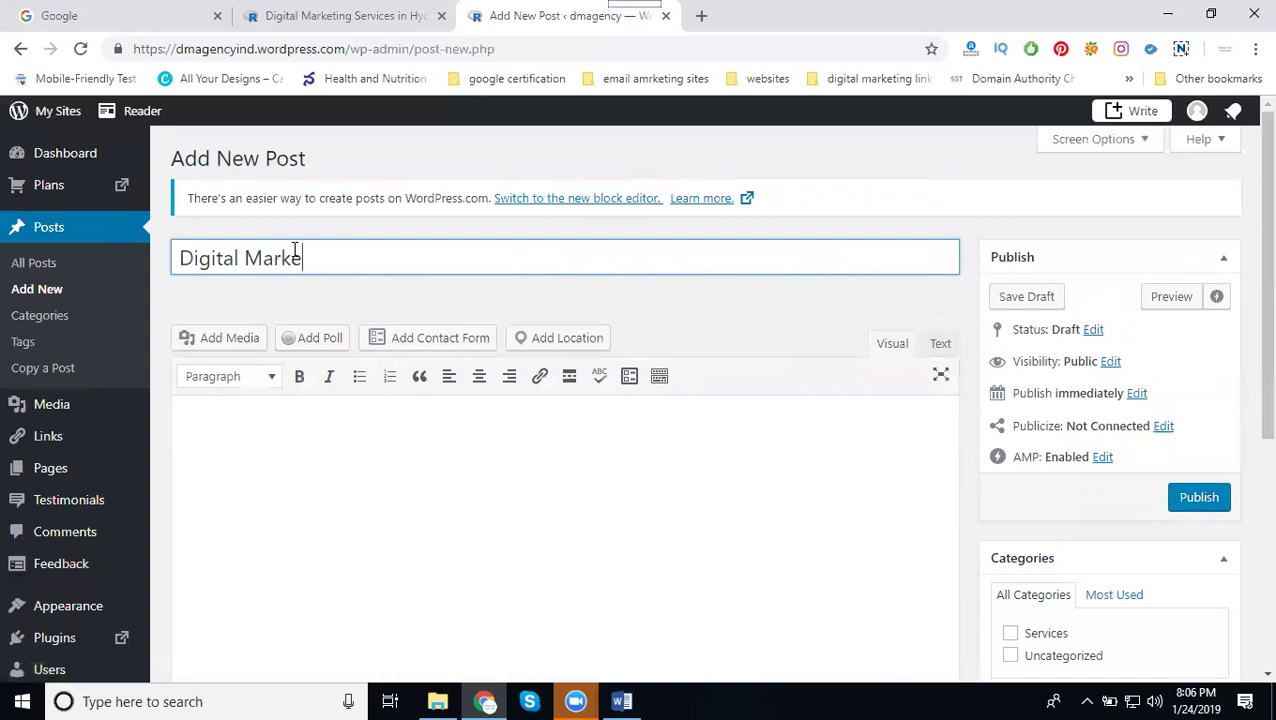
{"action": "type", "text": "ting Agenc"}
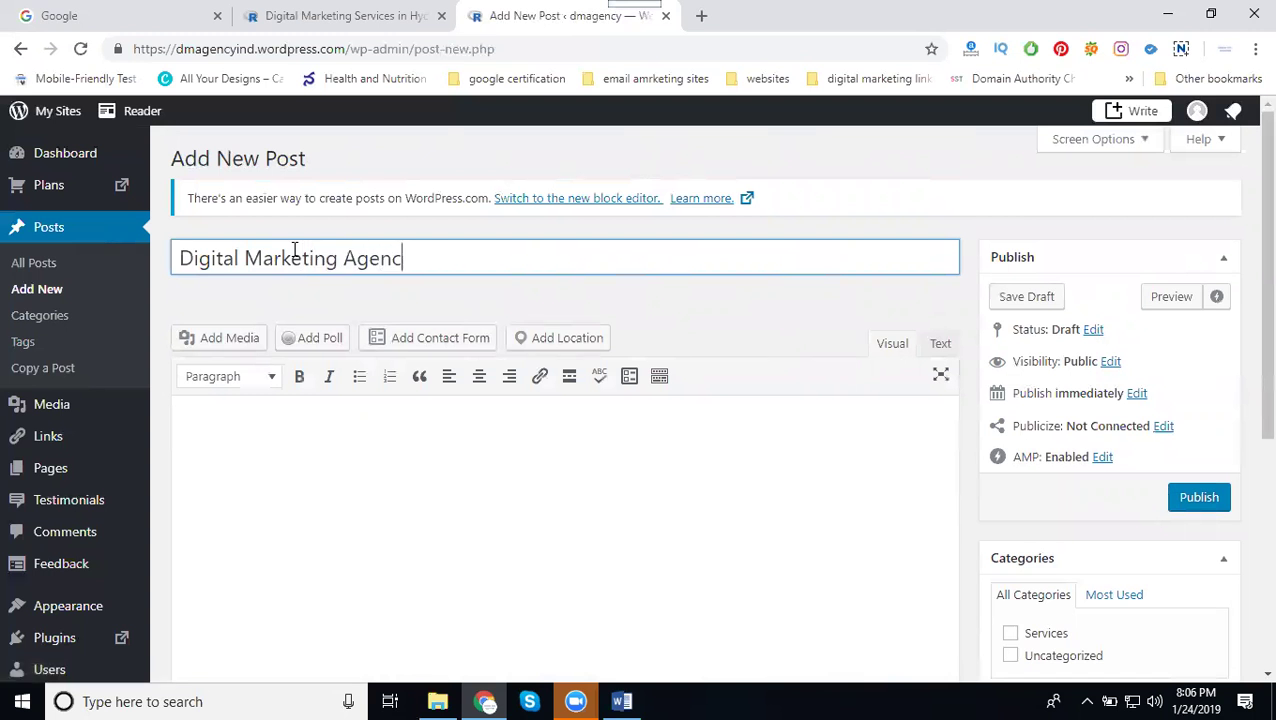
{"action": "type", "text": "y in Mad"}
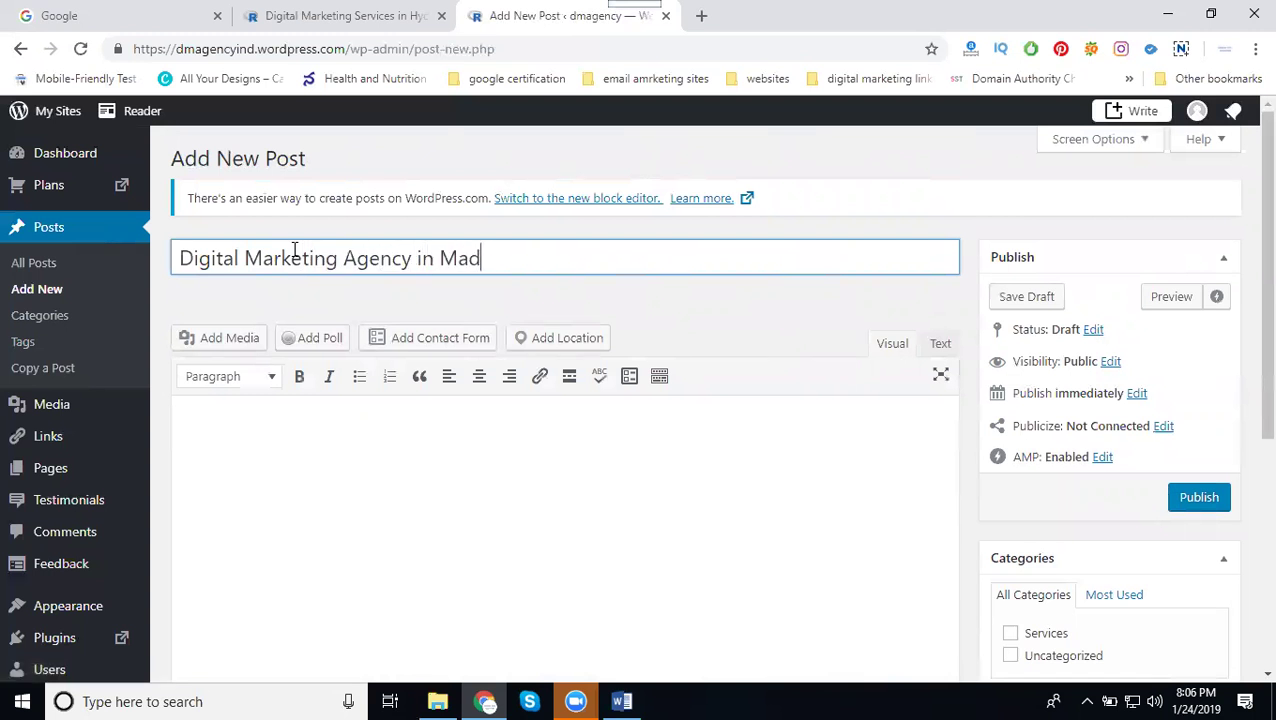
{"action": "type", "text": "hapur"}
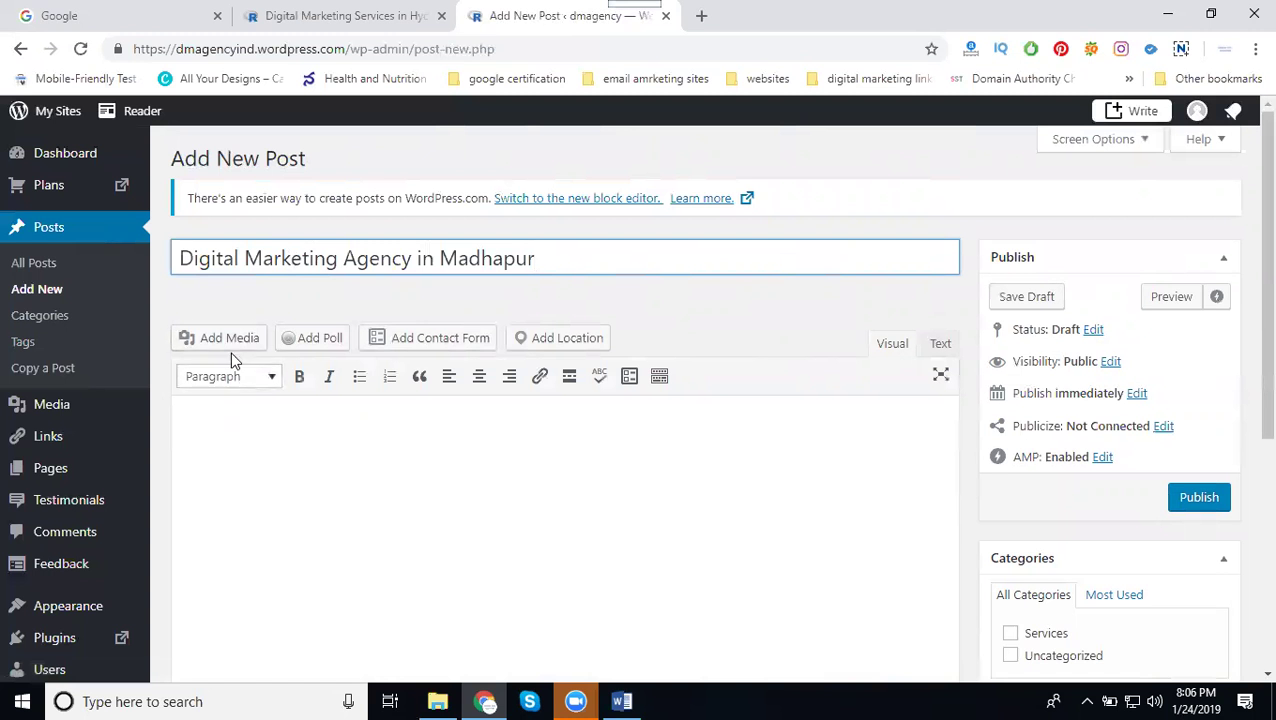
{"action": "left_click", "coordinate": [231, 342]}
{"action": "left_click", "coordinate": [583, 325]}
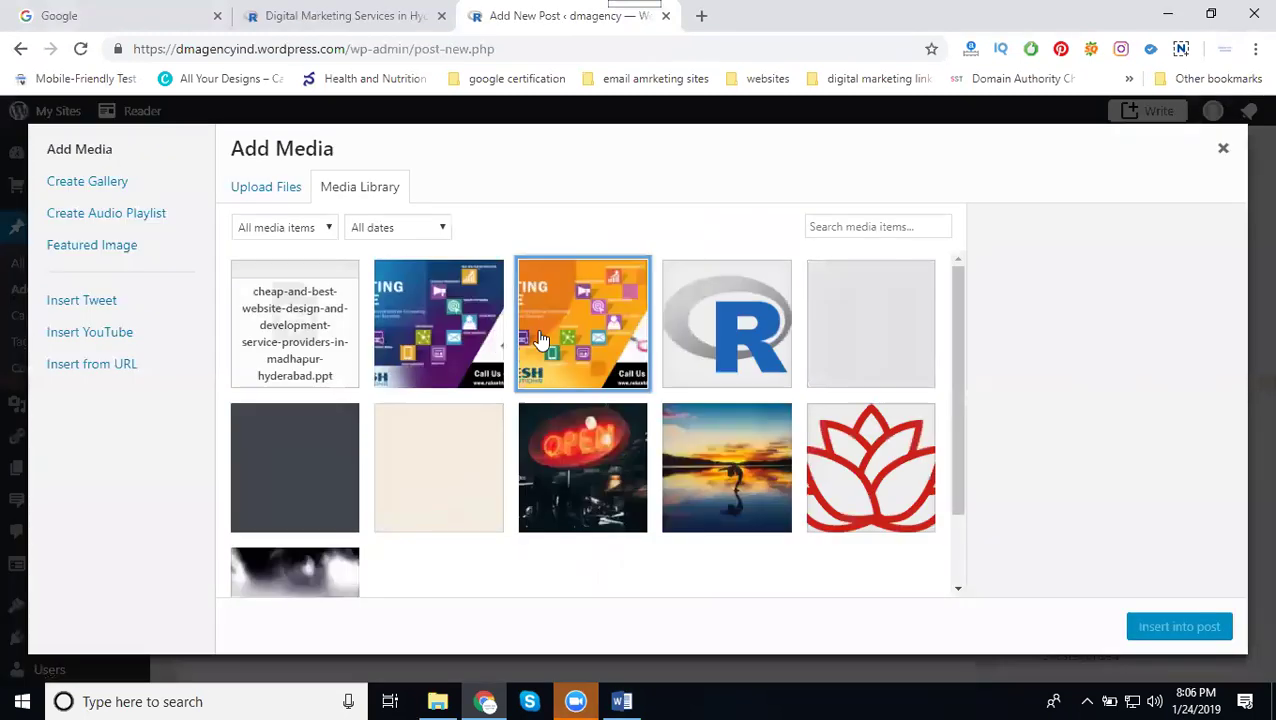
{"action": "left_click", "coordinate": [1179, 626]}
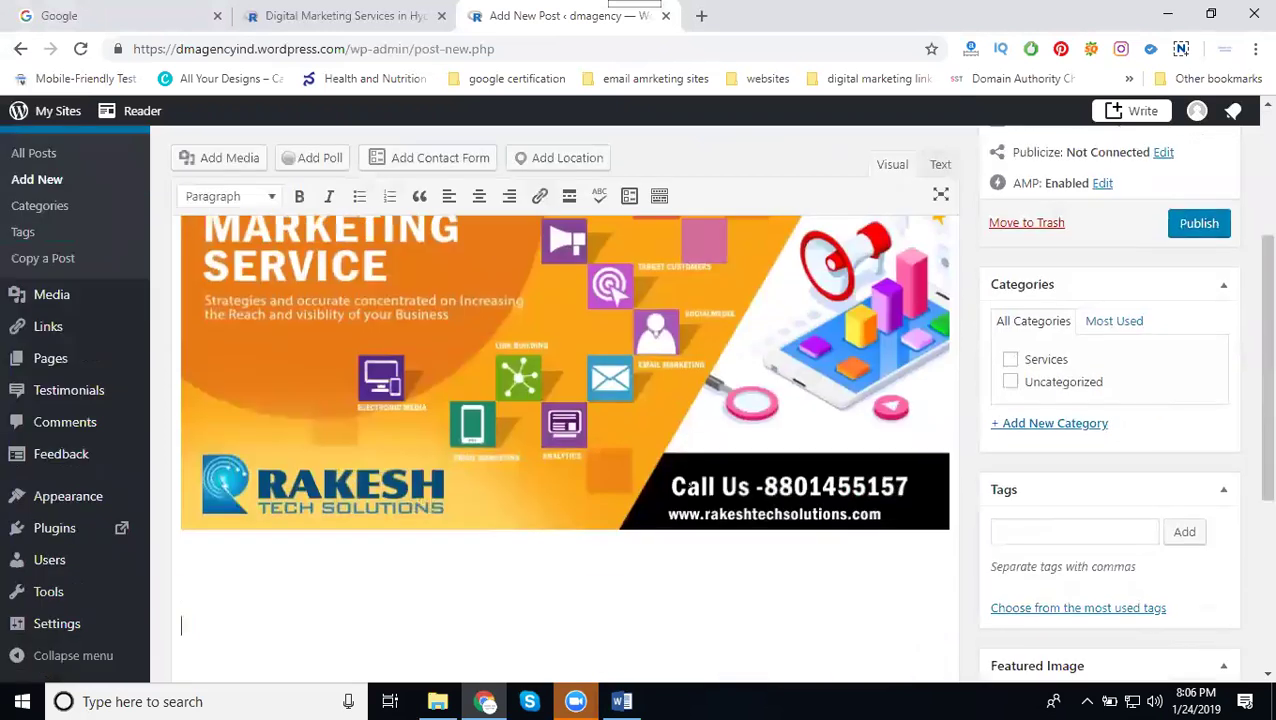
- Paste the services list, file the post under Services, and publish it
{"action": "type", "text": "SEO SMO SEM SMM Email Marketing SMS Marketing Video Marketing Image Optimization Content Marketing Mobile App Promotions Affiliate Marketing"}
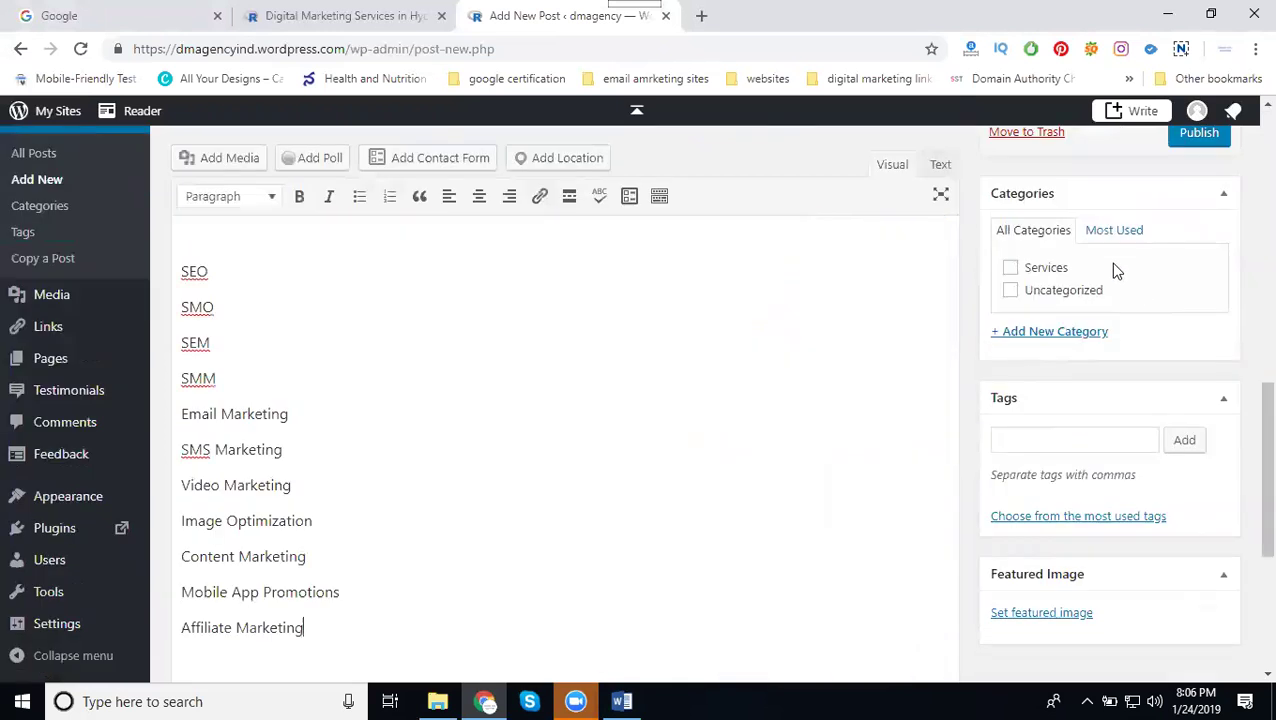
{"action": "left_click", "coordinate": [1044, 270]}
{"action": "scroll", "coordinate": [1199, 330], "scroll_direction": "up", "scroll_amount": 2}
{"action": "left_click", "coordinate": [1199, 331]}
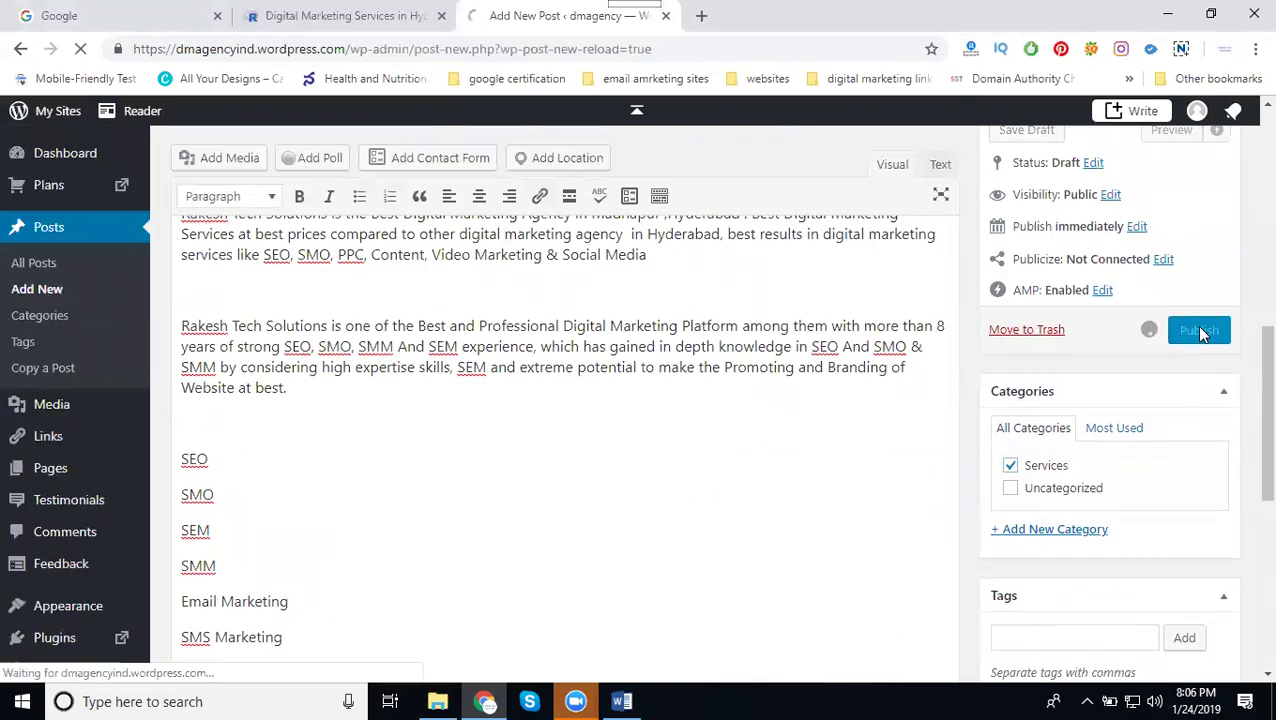
- Open the Services category page from the header and scroll through both listed posts
{"action": "left_click", "coordinate": [363, 22]}
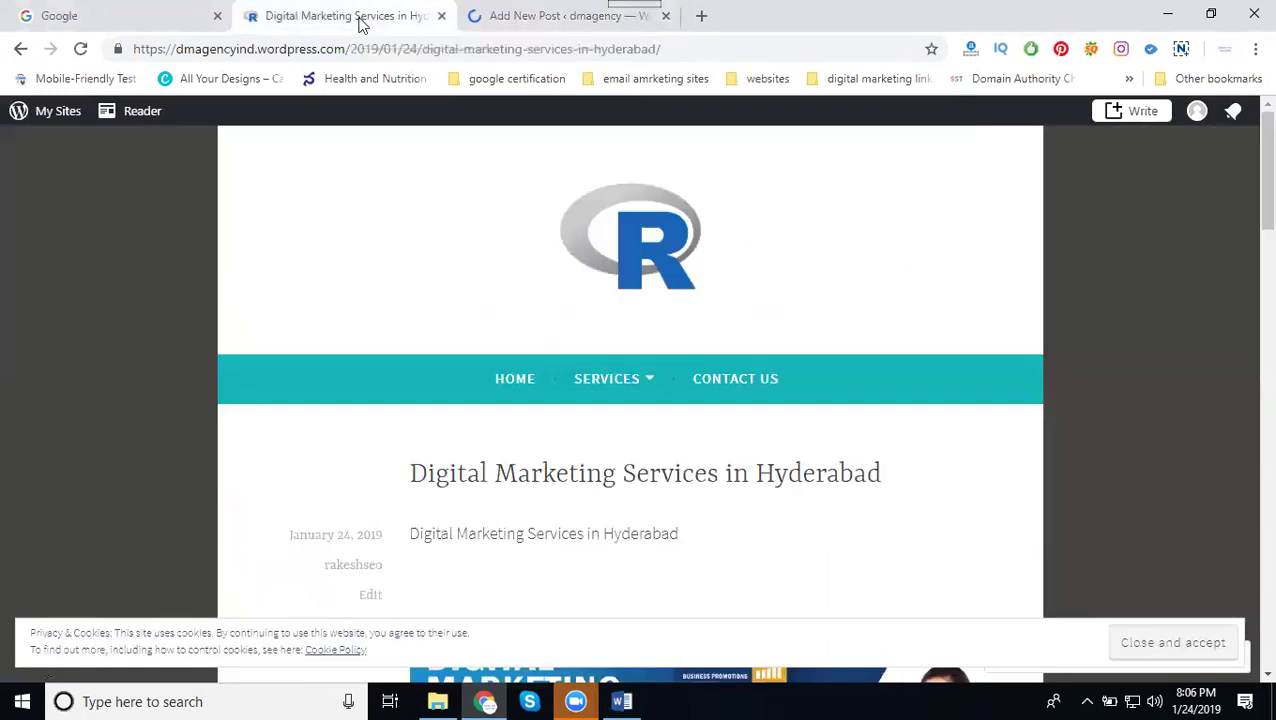
{"action": "left_click", "coordinate": [621, 383]}
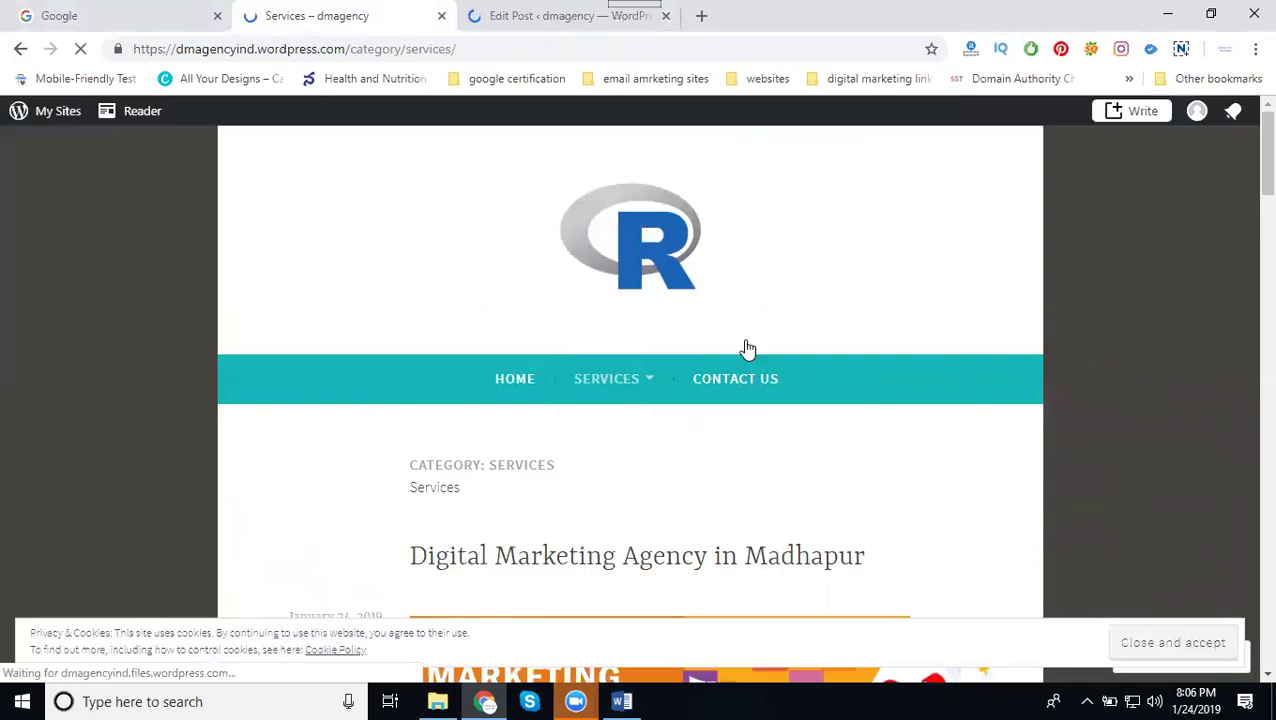
{"action": "scroll", "coordinate": [847, 318], "scroll_direction": "down", "scroll_amount": 4}
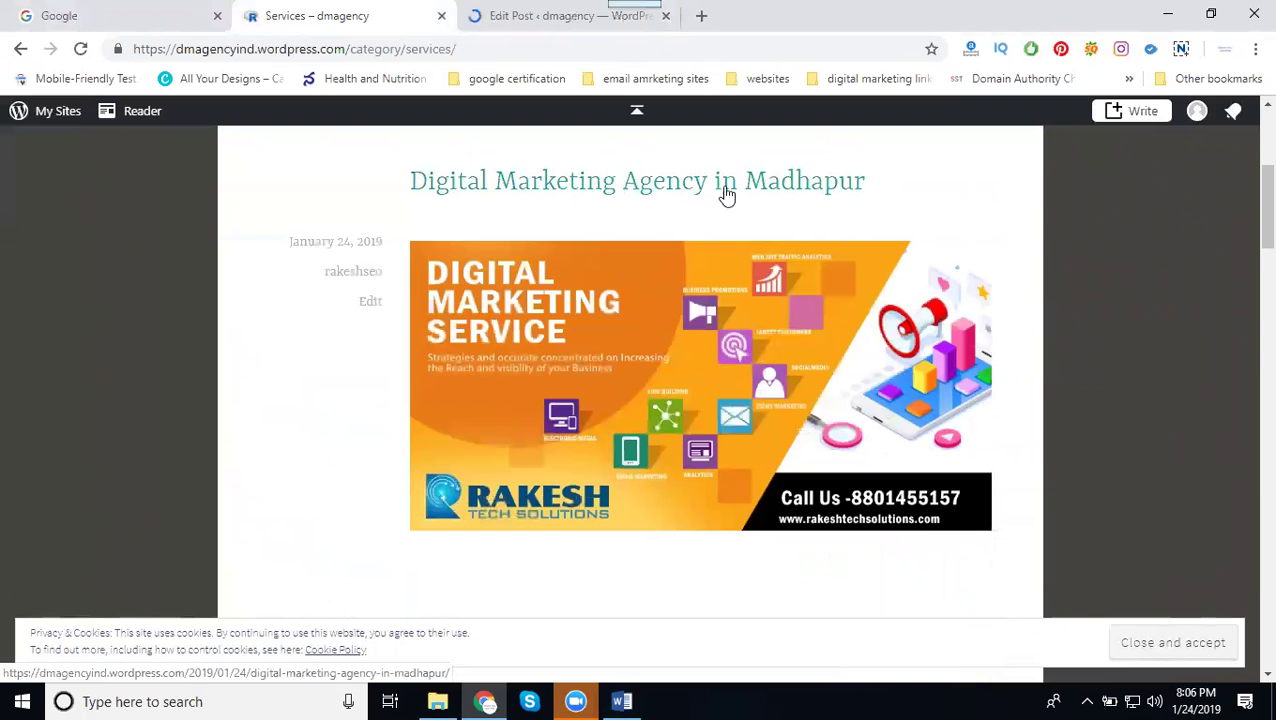
{"action": "scroll", "coordinate": [769, 205], "scroll_direction": "down", "scroll_amount": 5}
{"action": "scroll", "coordinate": [766, 215], "scroll_direction": "down", "scroll_amount": 3}
{"action": "scroll", "coordinate": [767, 226], "scroll_direction": "down", "scroll_amount": 4}
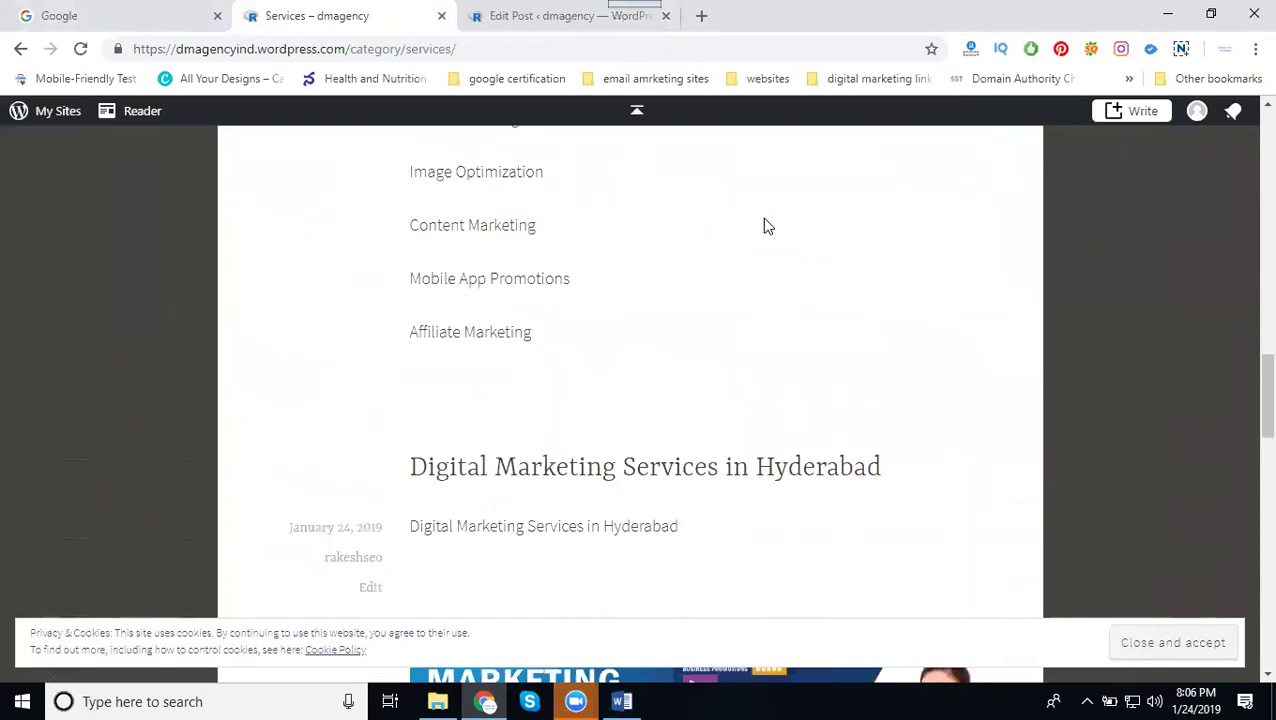
{"action": "scroll", "coordinate": [763, 226], "scroll_direction": "down", "scroll_amount": 2}
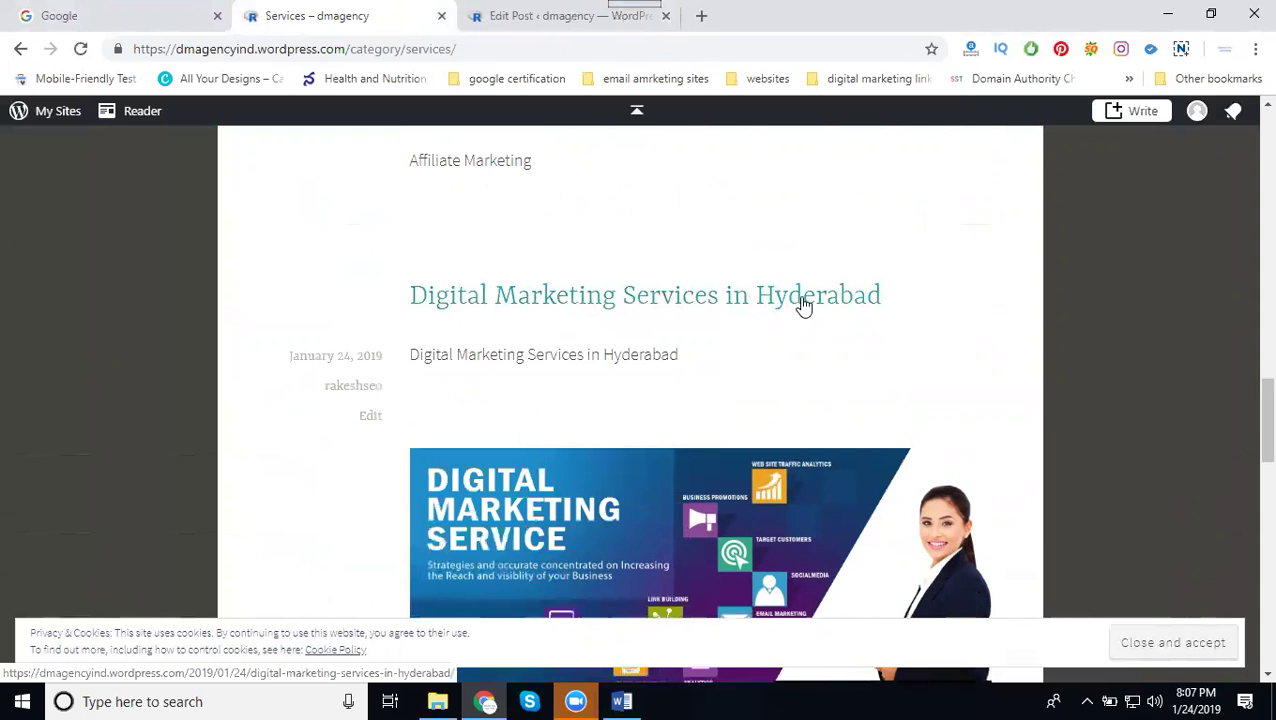
{"action": "scroll", "coordinate": [804, 305], "scroll_direction": "up", "scroll_amount": 5}
{"action": "scroll", "coordinate": [800, 305], "scroll_direction": "up", "scroll_amount": 4}
{"action": "scroll", "coordinate": [800, 305], "scroll_direction": "up", "scroll_amount": 4}
{"action": "scroll", "coordinate": [795, 300], "scroll_direction": "up", "scroll_amount": 3}
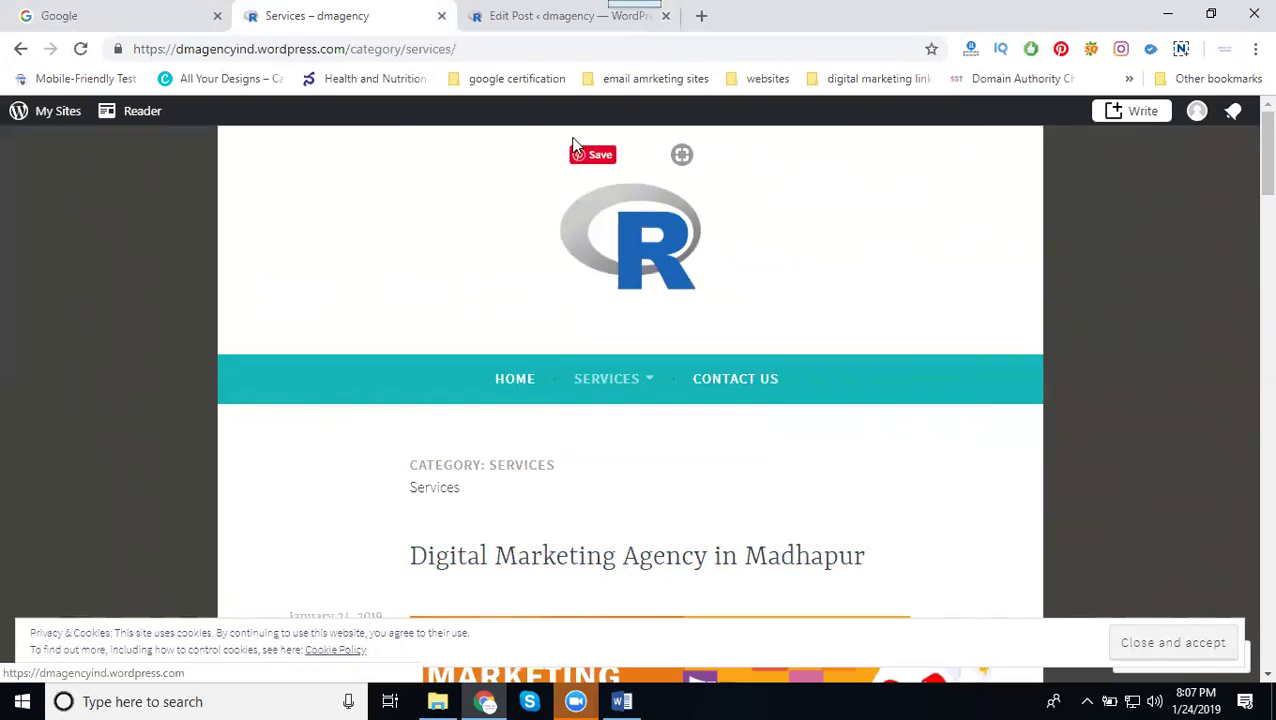
{"action": "left_click", "coordinate": [547, 28]}
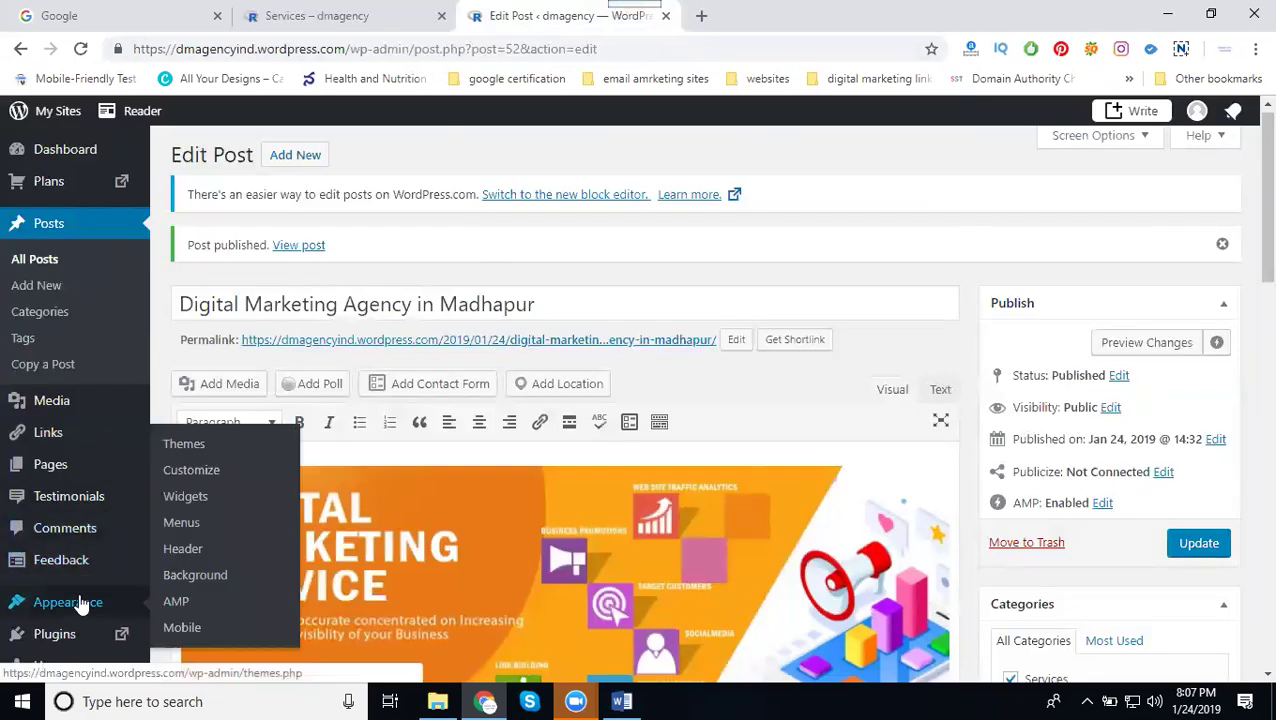
- Add the Madhapur and Hyderabad Digital Marketing posts to the Primary menu
{"action": "left_click", "coordinate": [180, 525]}
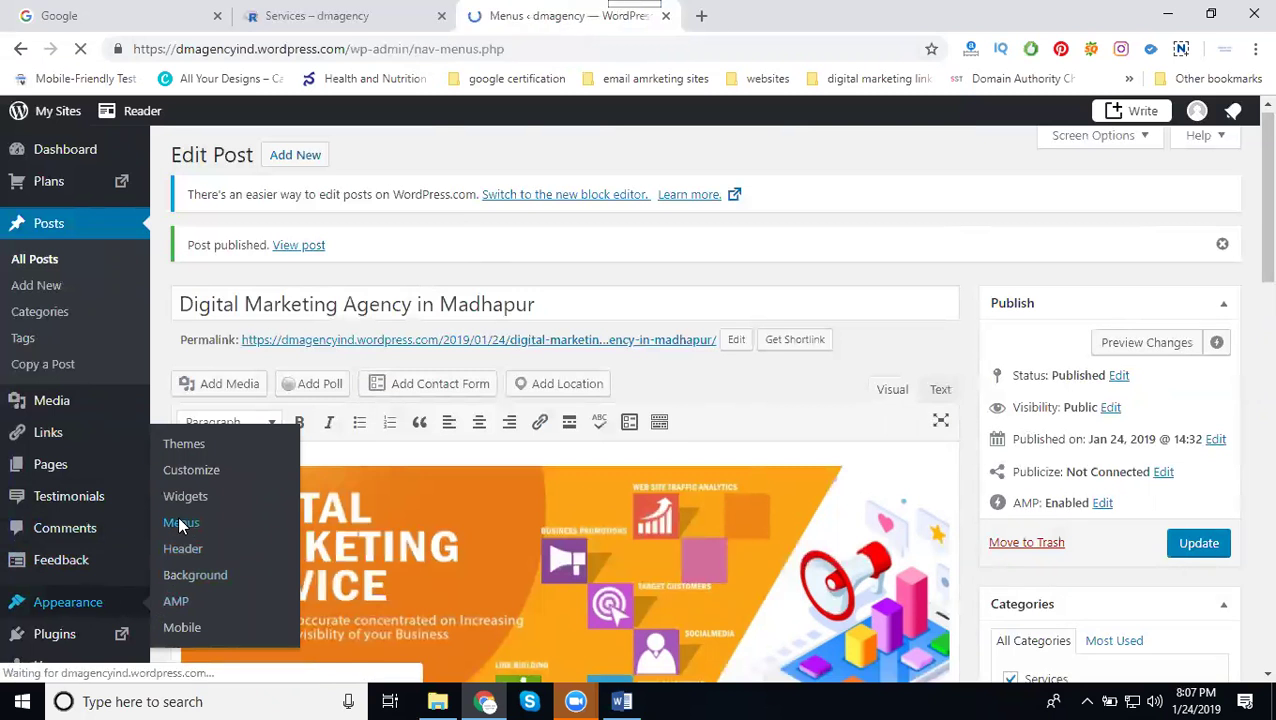
{"action": "scroll", "coordinate": [533, 390], "scroll_direction": "down", "scroll_amount": 4}
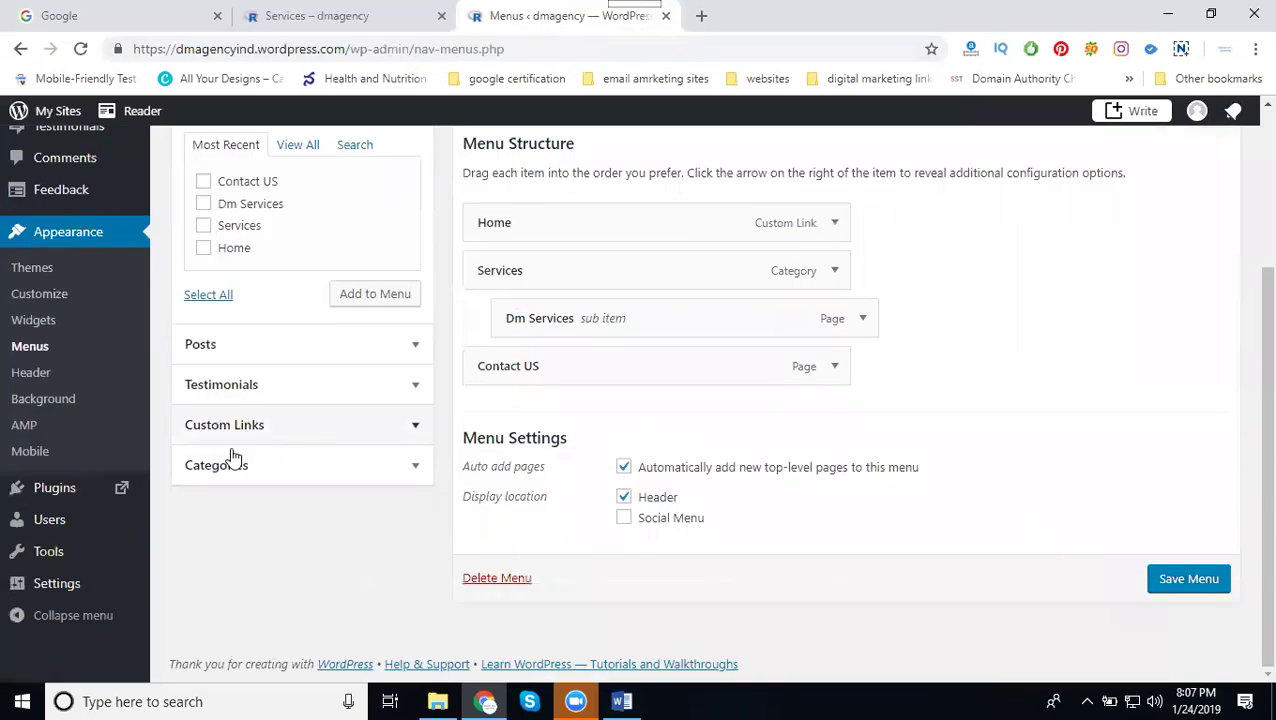
{"action": "left_click", "coordinate": [200, 354]}
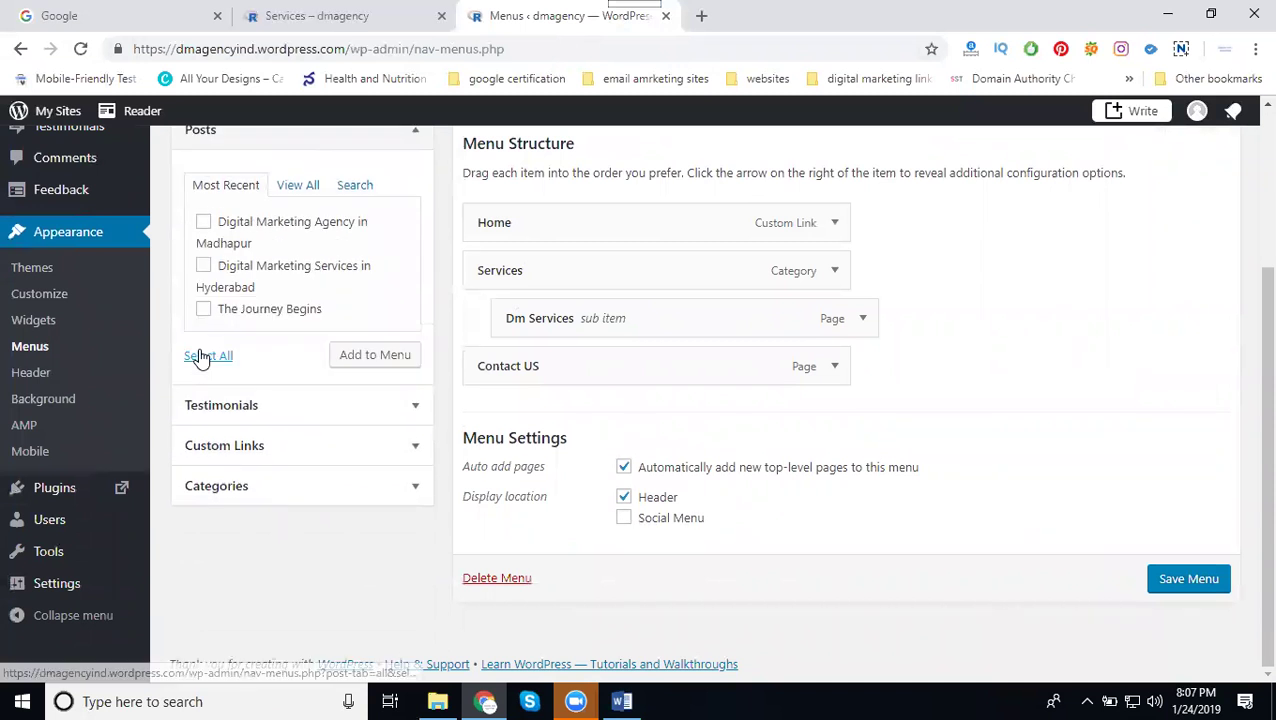
{"action": "left_click", "coordinate": [312, 188]}
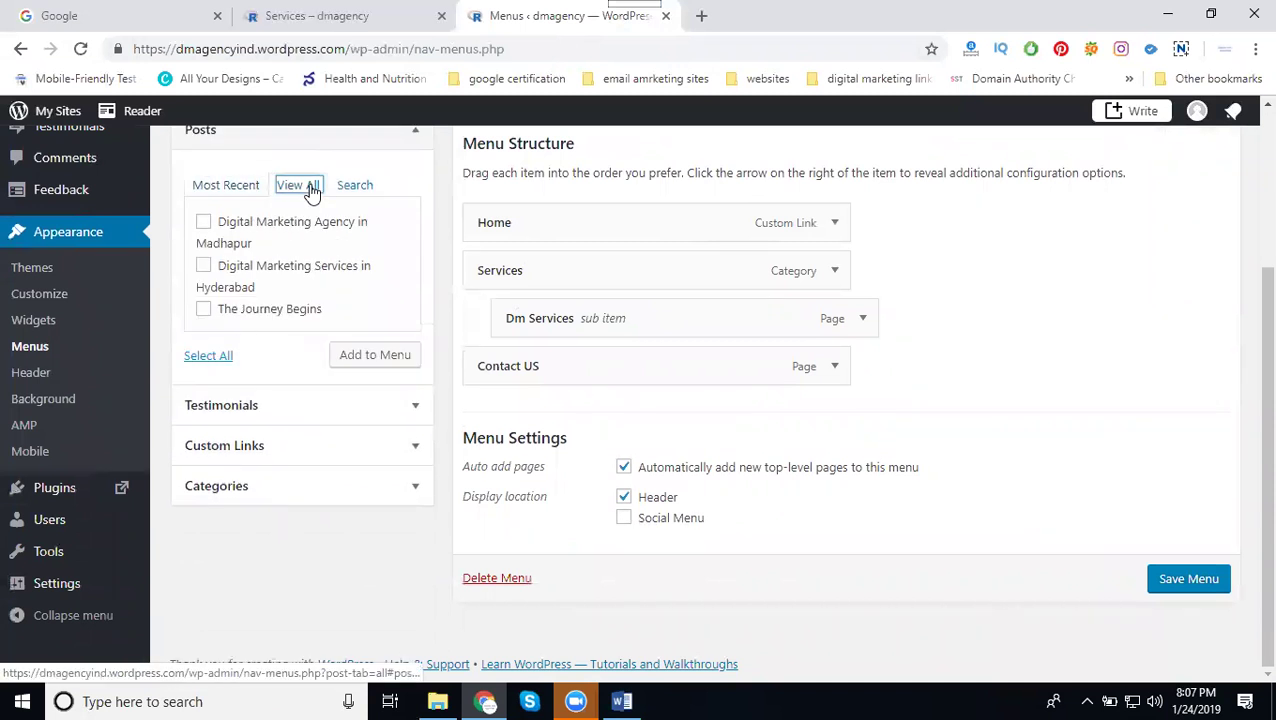
{"action": "left_click", "coordinate": [204, 222]}
{"action": "left_click", "coordinate": [204, 266]}
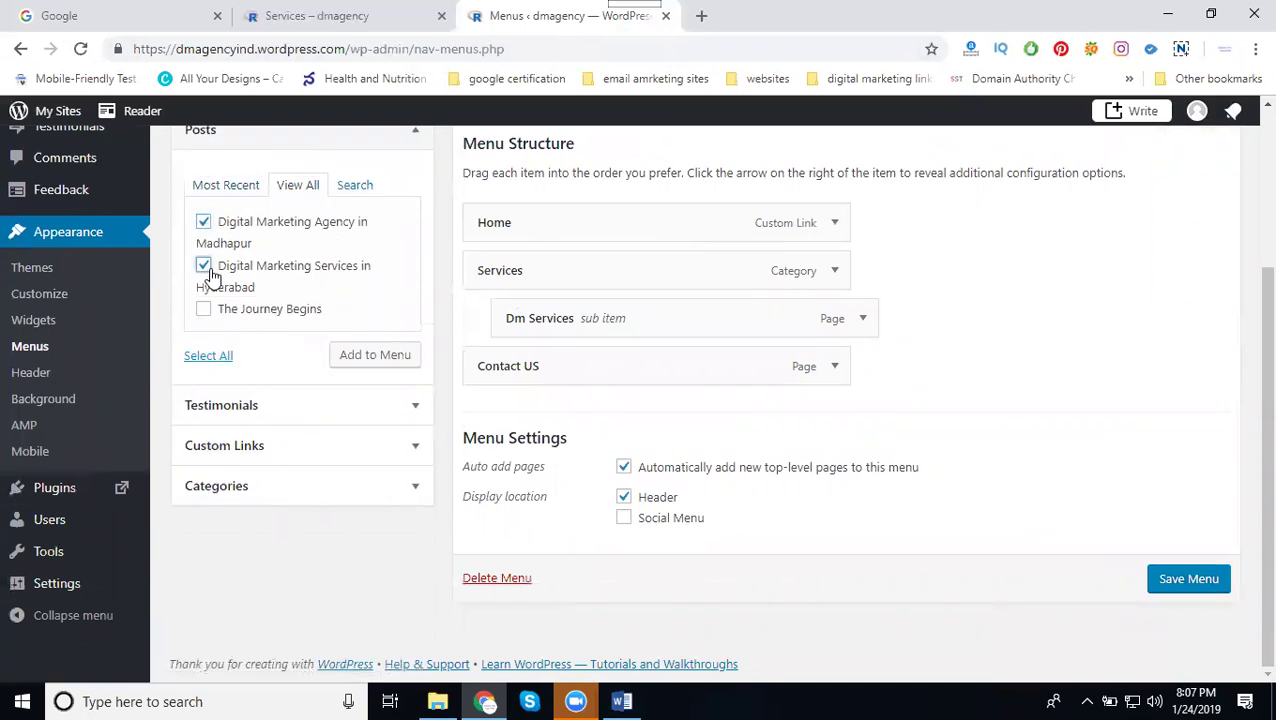
{"action": "left_click", "coordinate": [358, 362]}
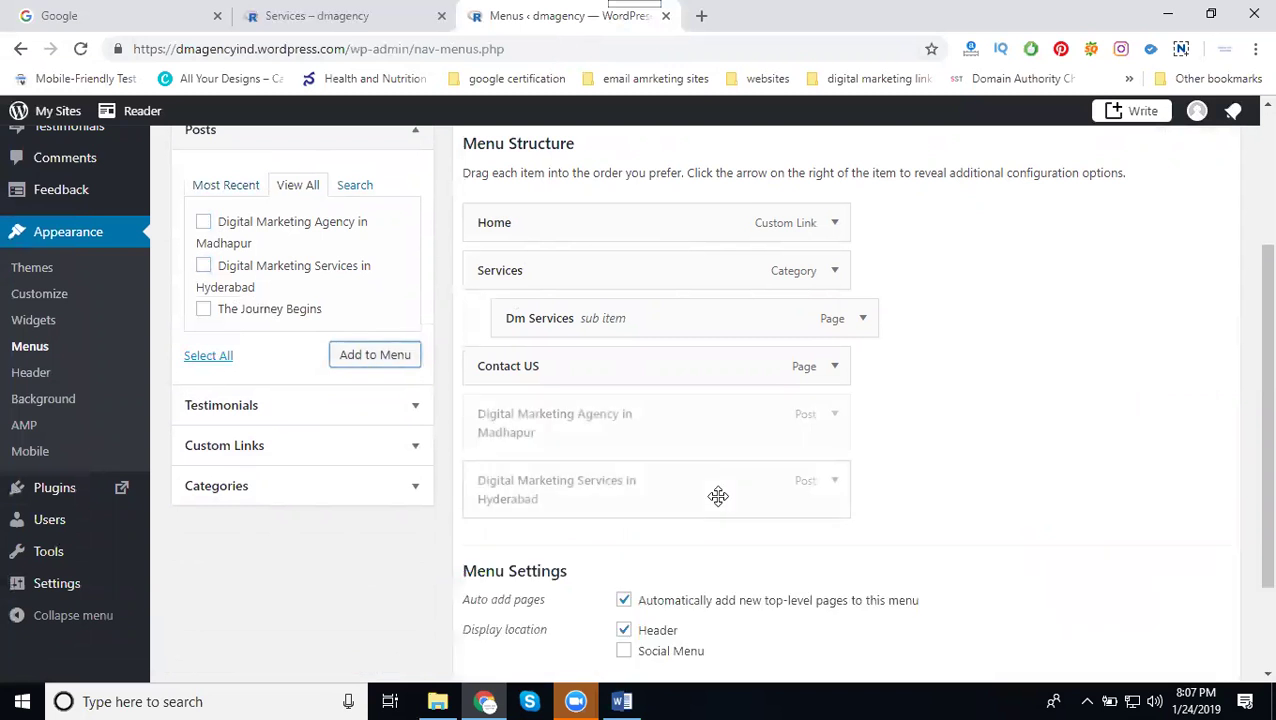
- Nest both posts under Services as sub items and save the menu
{"action": "mouse_move", "coordinate": [603, 431]}
{"action": "left_mouse_down"}
{"action": "mouse_move", "coordinate": [613, 361]}
{"action": "mouse_move", "coordinate": [586, 380]}
{"action": "left_mouse_up"}
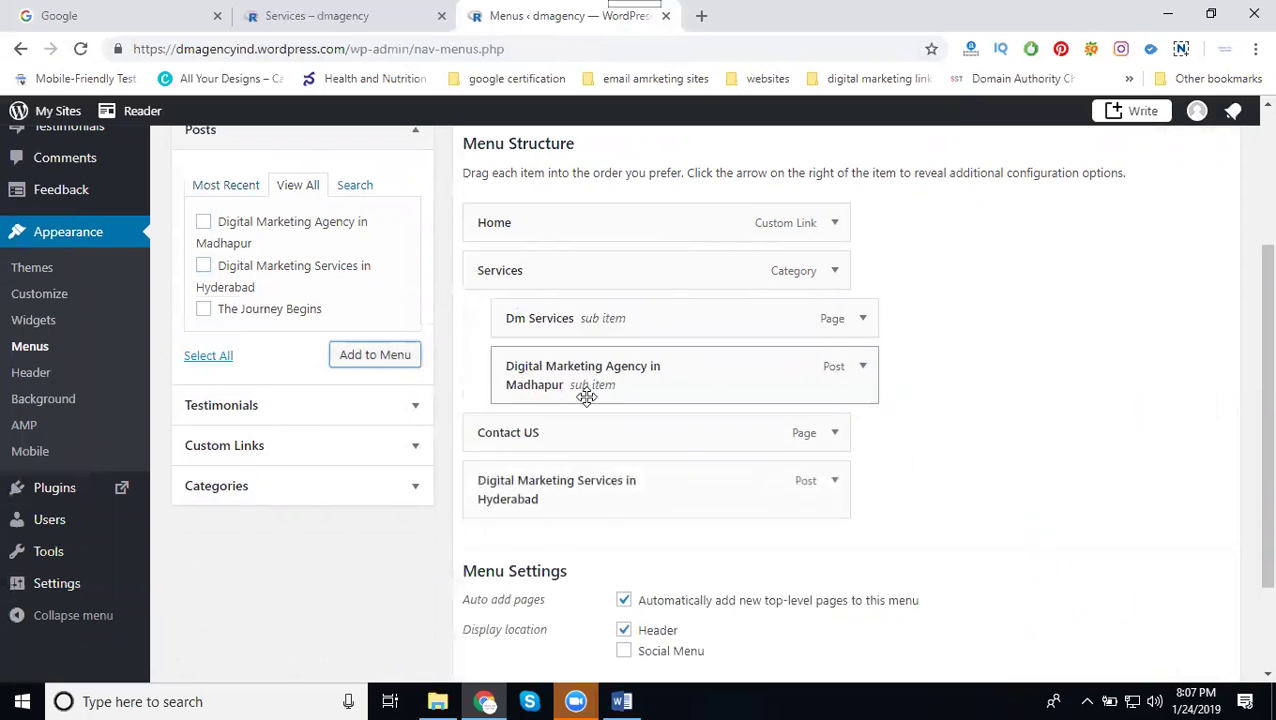
{"action": "mouse_move", "coordinate": [590, 490]}
{"action": "left_mouse_down"}
{"action": "mouse_move", "coordinate": [613, 416]}
{"action": "mouse_move", "coordinate": [580, 428]}
{"action": "left_mouse_up"}
{"action": "scroll", "coordinate": [945, 393], "scroll_direction": "up", "scroll_amount": 1}
{"action": "scroll", "coordinate": [950, 393], "scroll_direction": "up", "scroll_amount": 2}
{"action": "left_click", "coordinate": [1170, 335]}
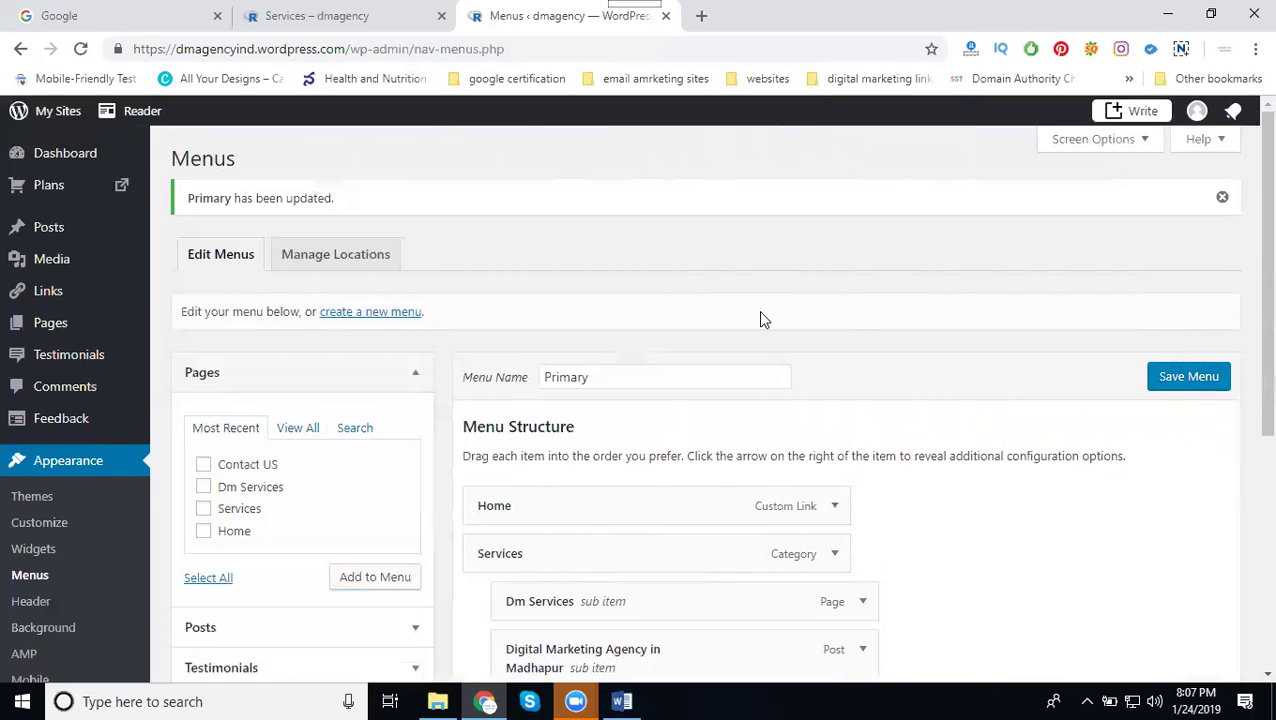
{"action": "left_click", "coordinate": [280, 20]}
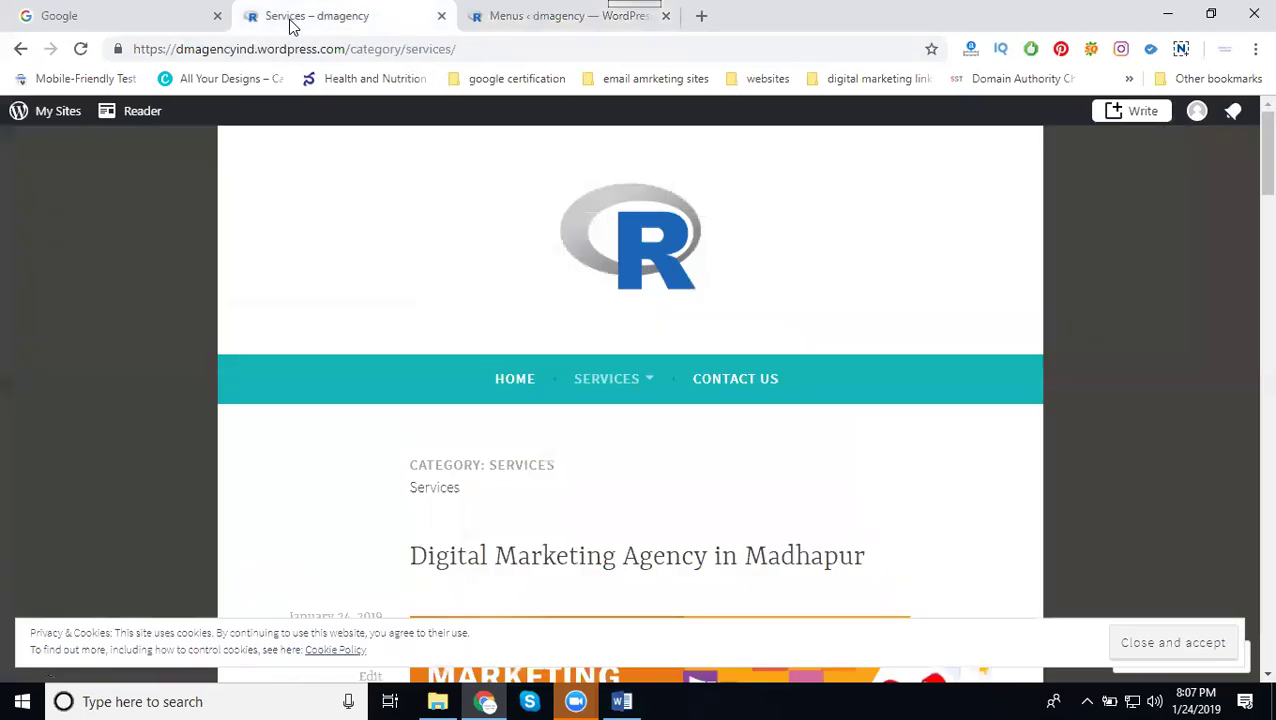
{"action": "left_click", "coordinate": [506, 380]}
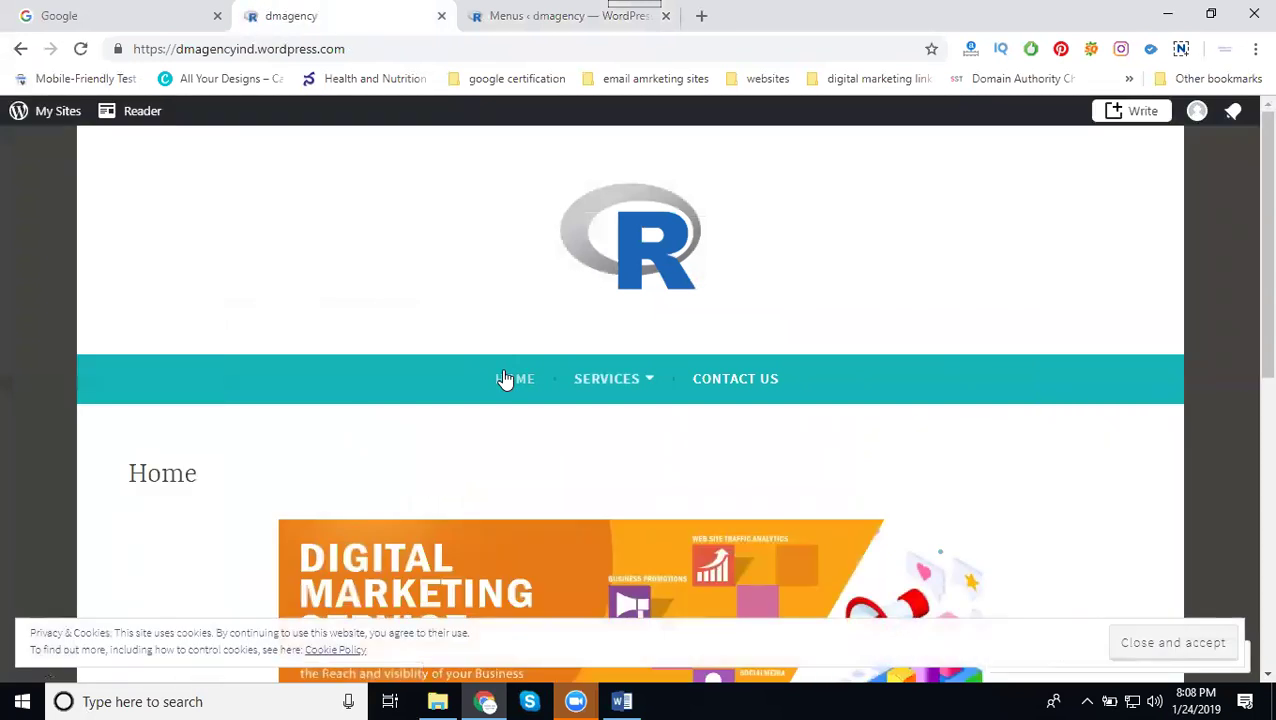
{"action": "scroll", "coordinate": [749, 236], "scroll_direction": "down", "scroll_amount": 2}
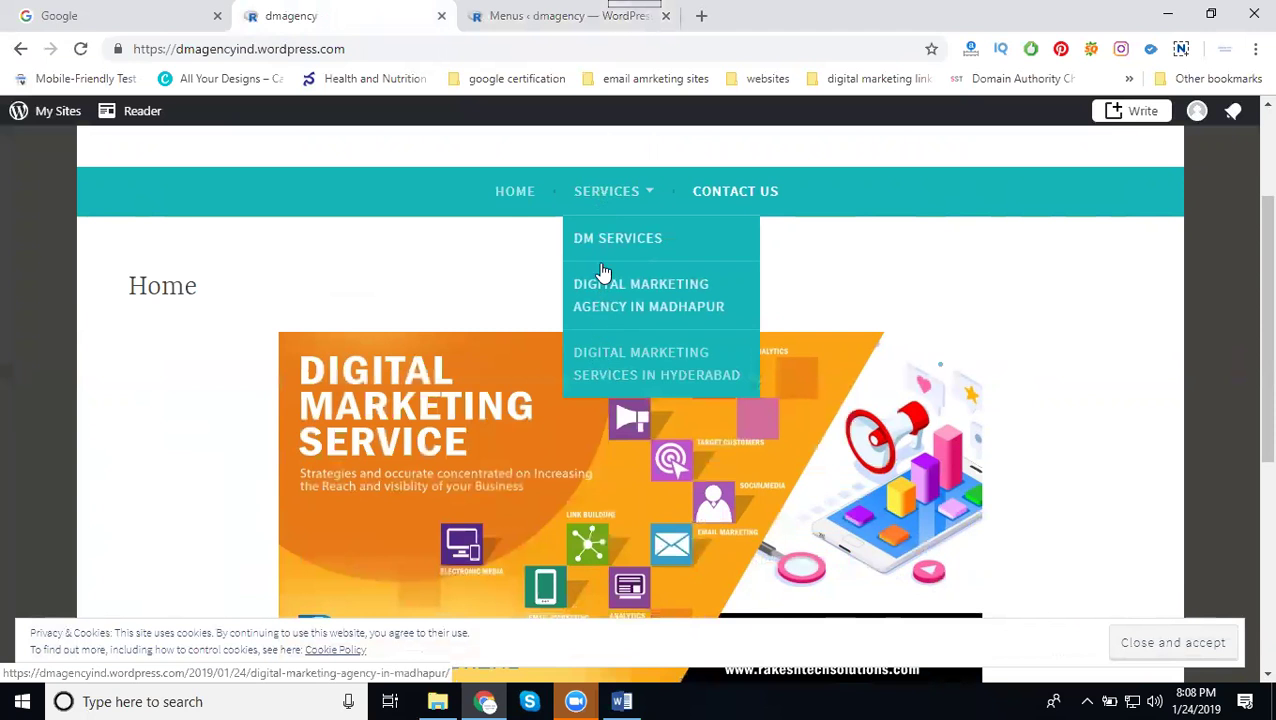
{"action": "left_click", "coordinate": [605, 190]}
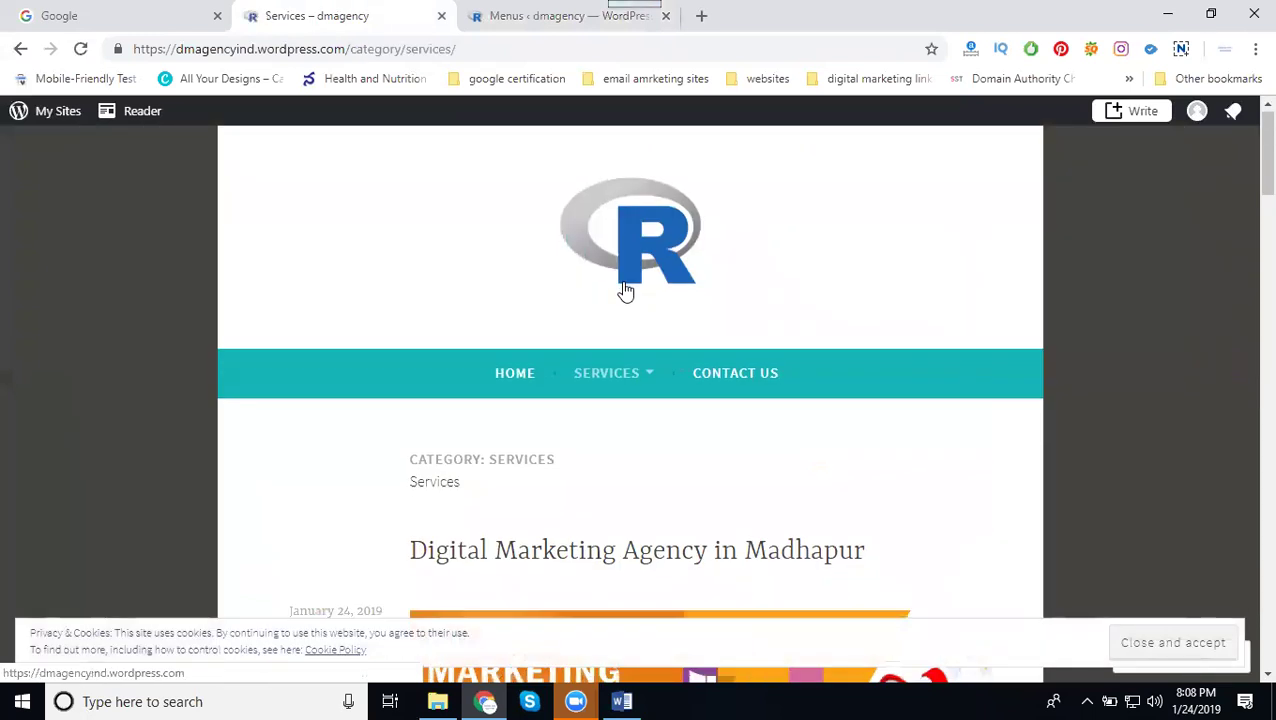
{"action": "scroll", "coordinate": [621, 293], "scroll_direction": "down", "scroll_amount": 5}
{"action": "scroll", "coordinate": [621, 285], "scroll_direction": "down", "scroll_amount": 3}
{"action": "scroll", "coordinate": [623, 288], "scroll_direction": "down", "scroll_amount": 5}
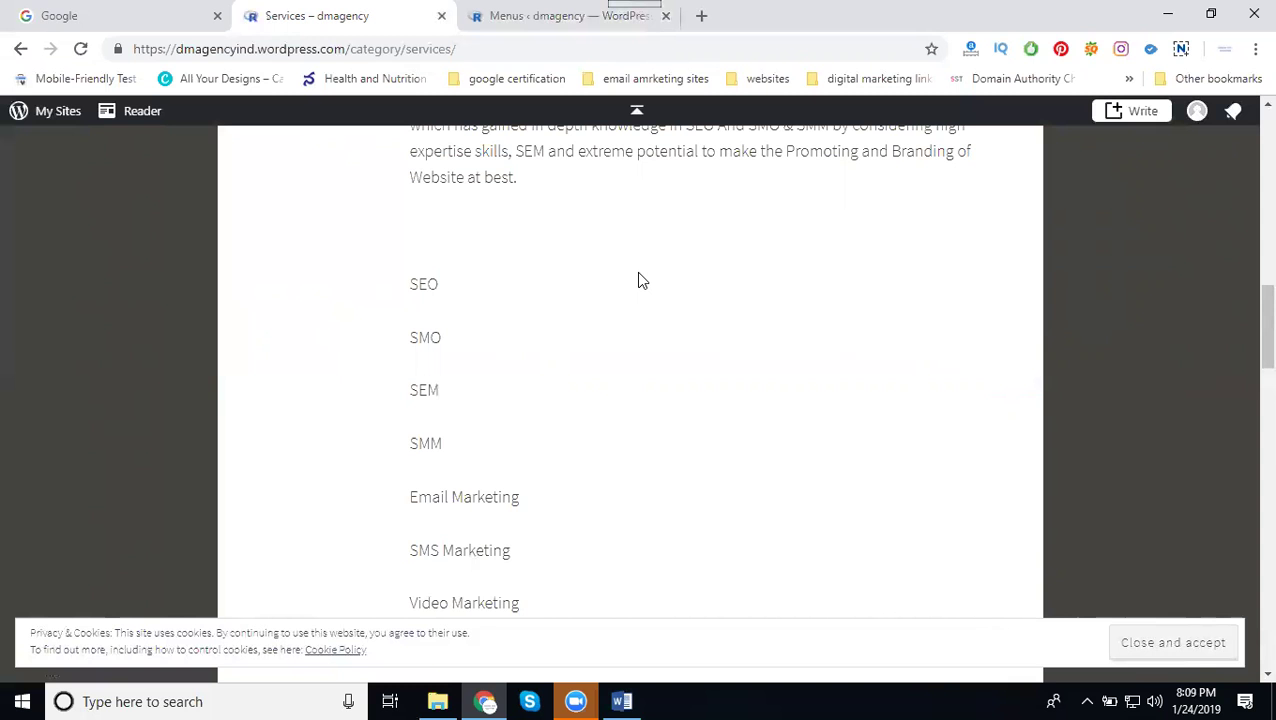
- Look over the All Posts list, then return to the Menus editor
{"action": "left_click", "coordinate": [516, 12]}
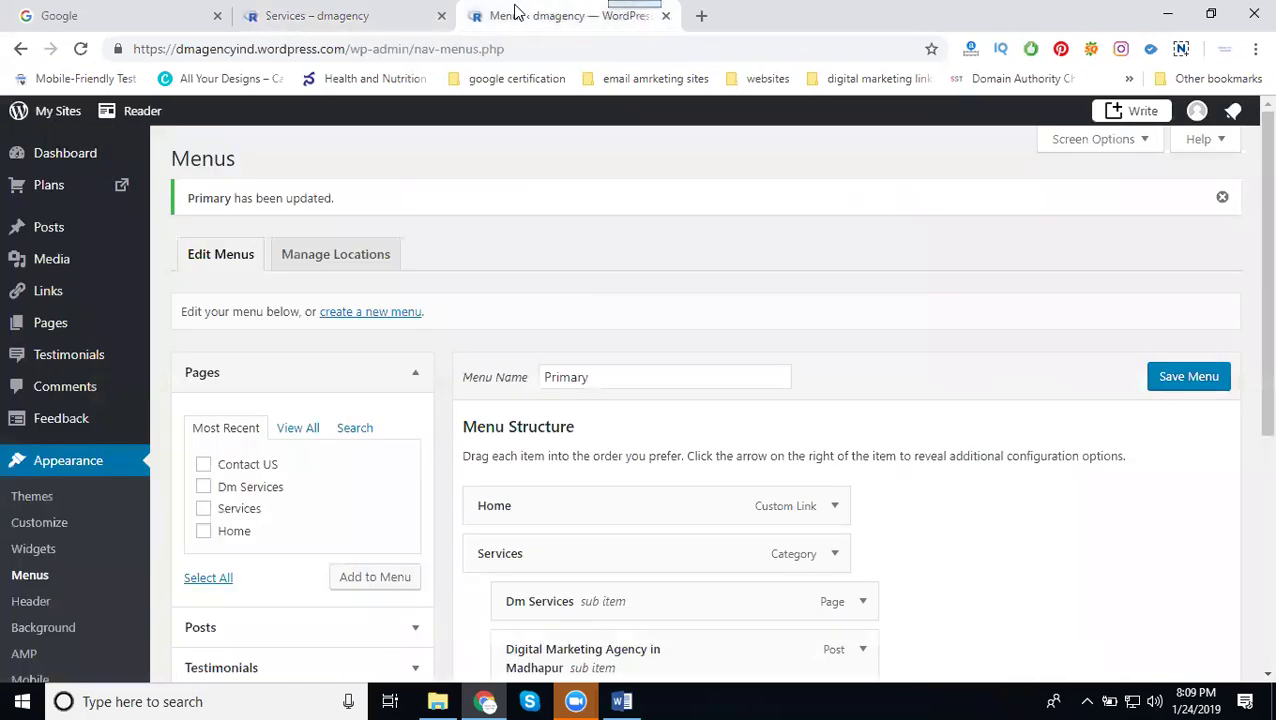
{"action": "left_click", "coordinate": [63, 235]}
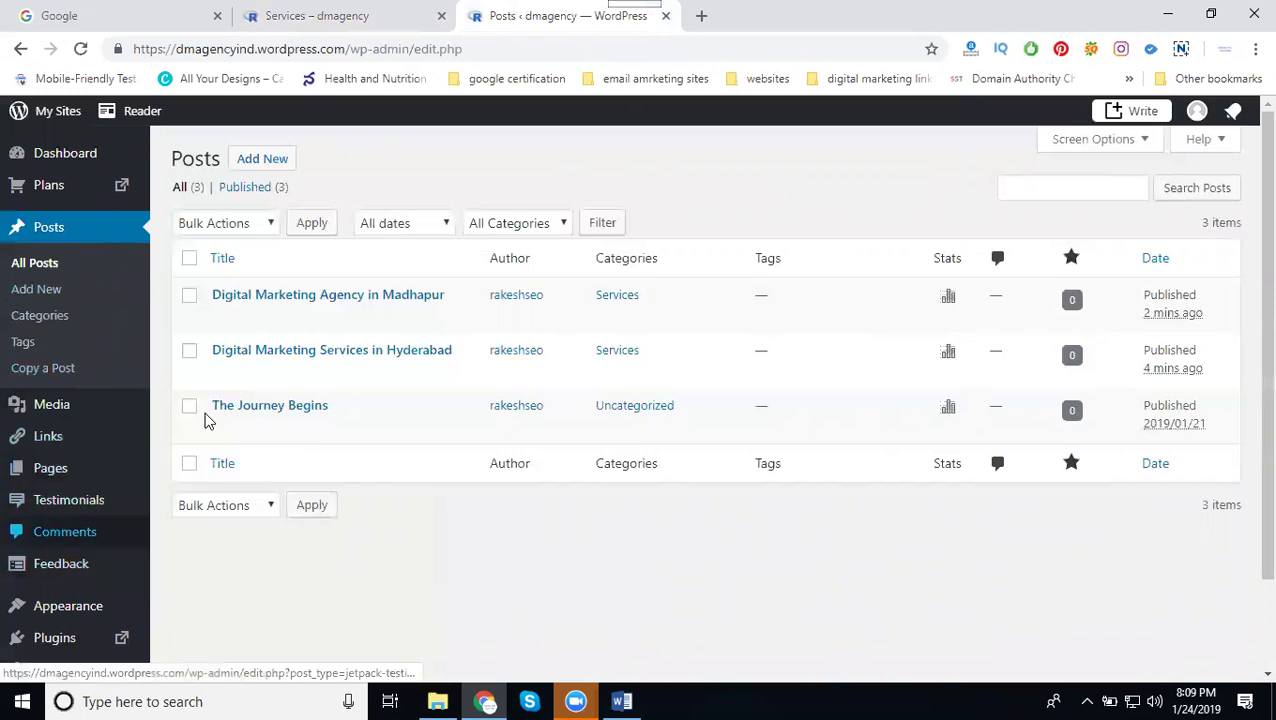
{"action": "mouse_move", "coordinate": [68, 606]}
{"action": "left_click", "coordinate": [183, 523]}
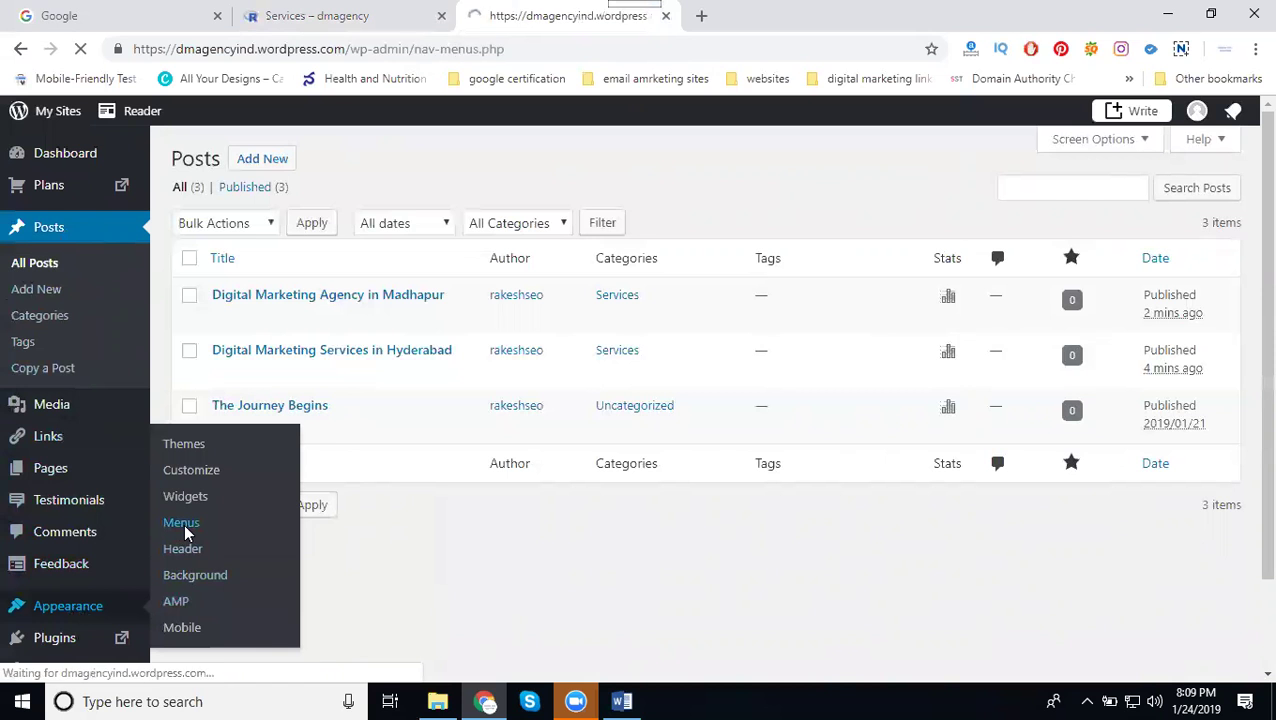
{"action": "scroll", "coordinate": [806, 390], "scroll_direction": "down", "scroll_amount": 3}
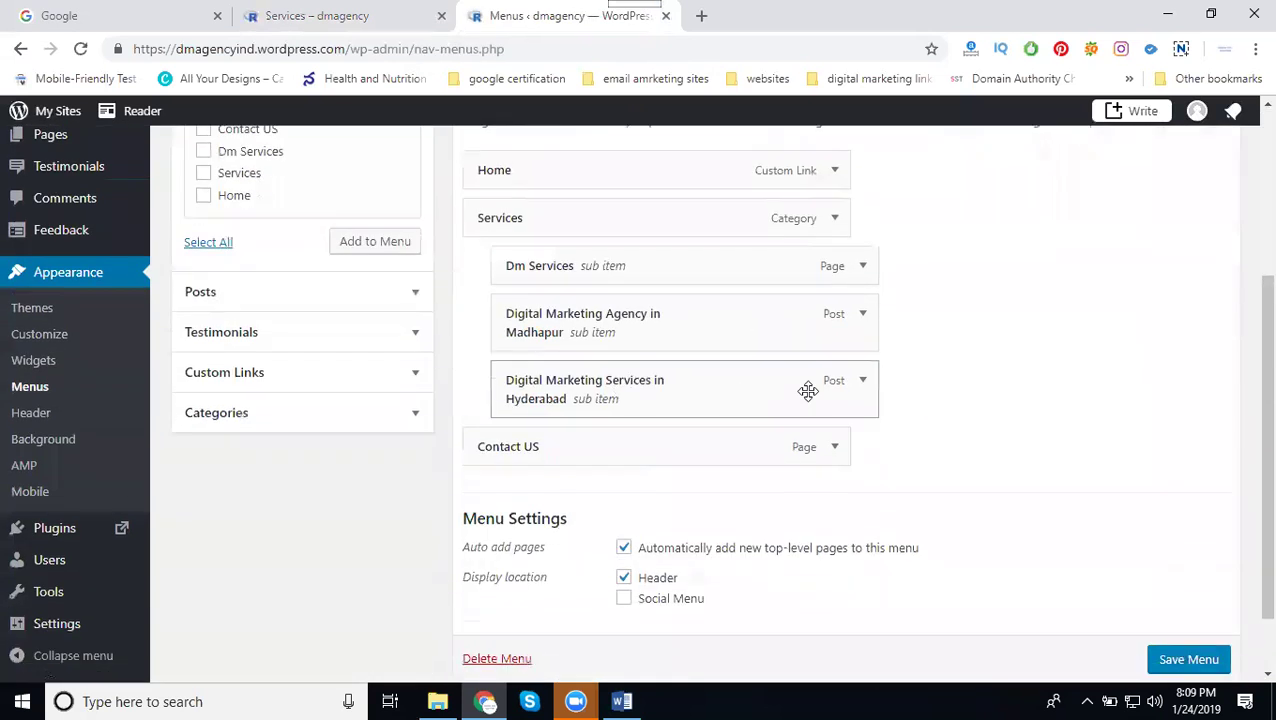
- Remove the Dm Services, Madhapur and Hyderabad sub-items and save the Primary menu
{"action": "left_click", "coordinate": [866, 268]}
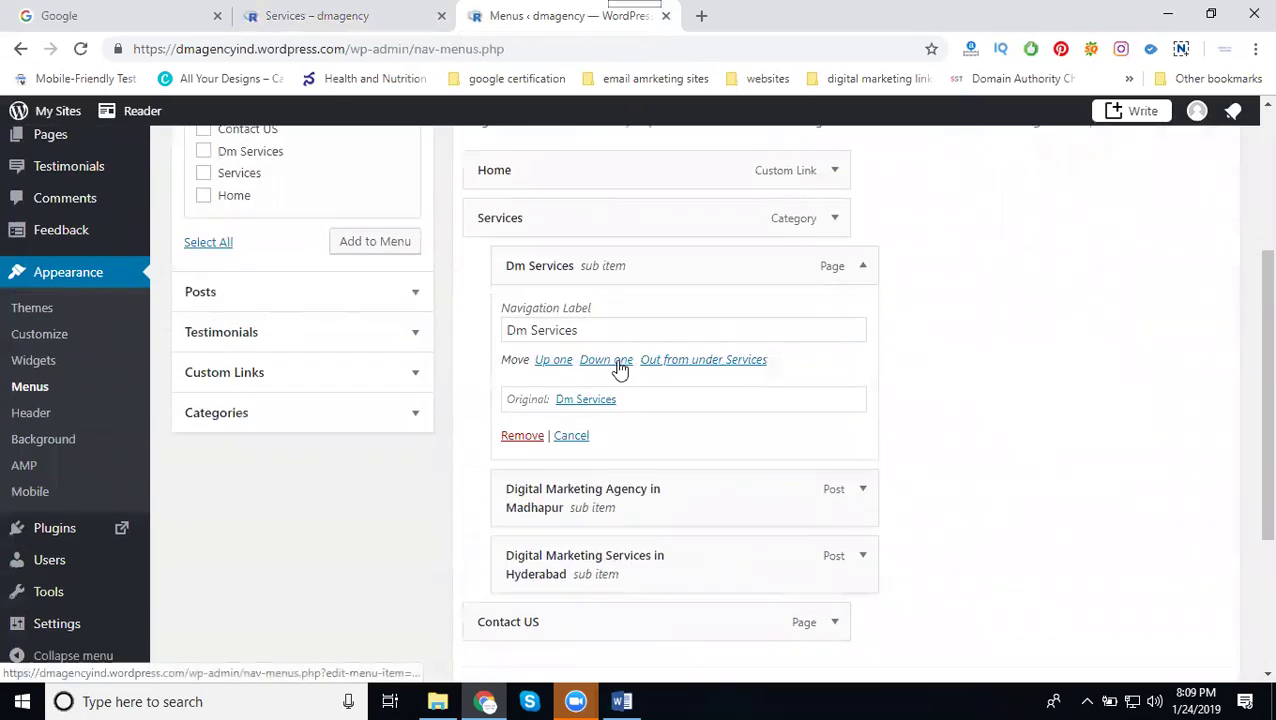
{"action": "left_click", "coordinate": [513, 437]}
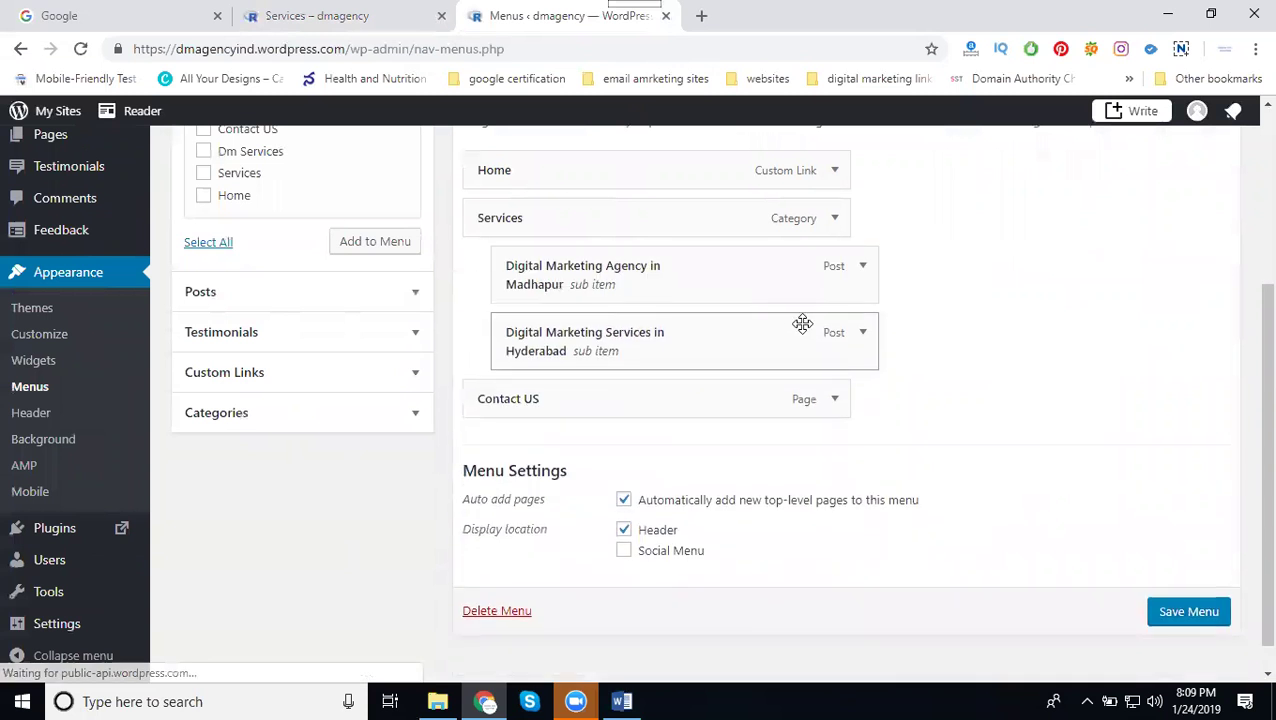
{"action": "left_click", "coordinate": [862, 265]}
{"action": "left_click", "coordinate": [522, 456]}
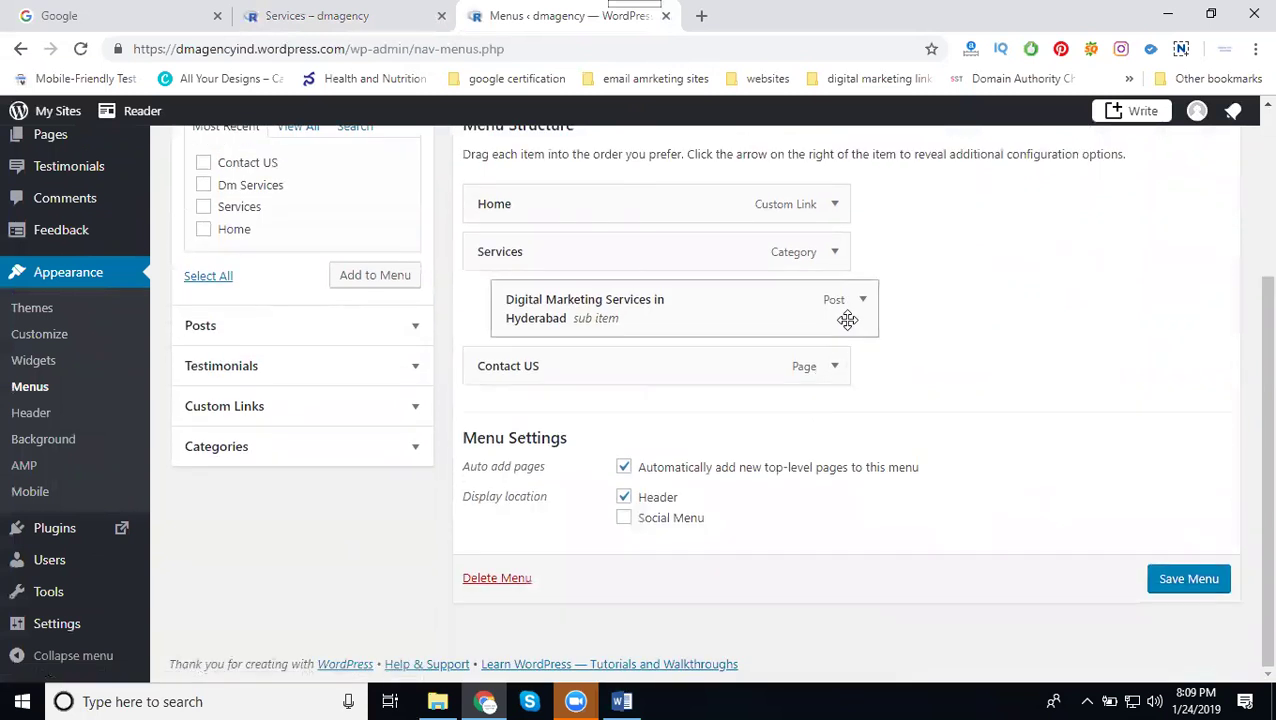
{"action": "left_click", "coordinate": [864, 300]}
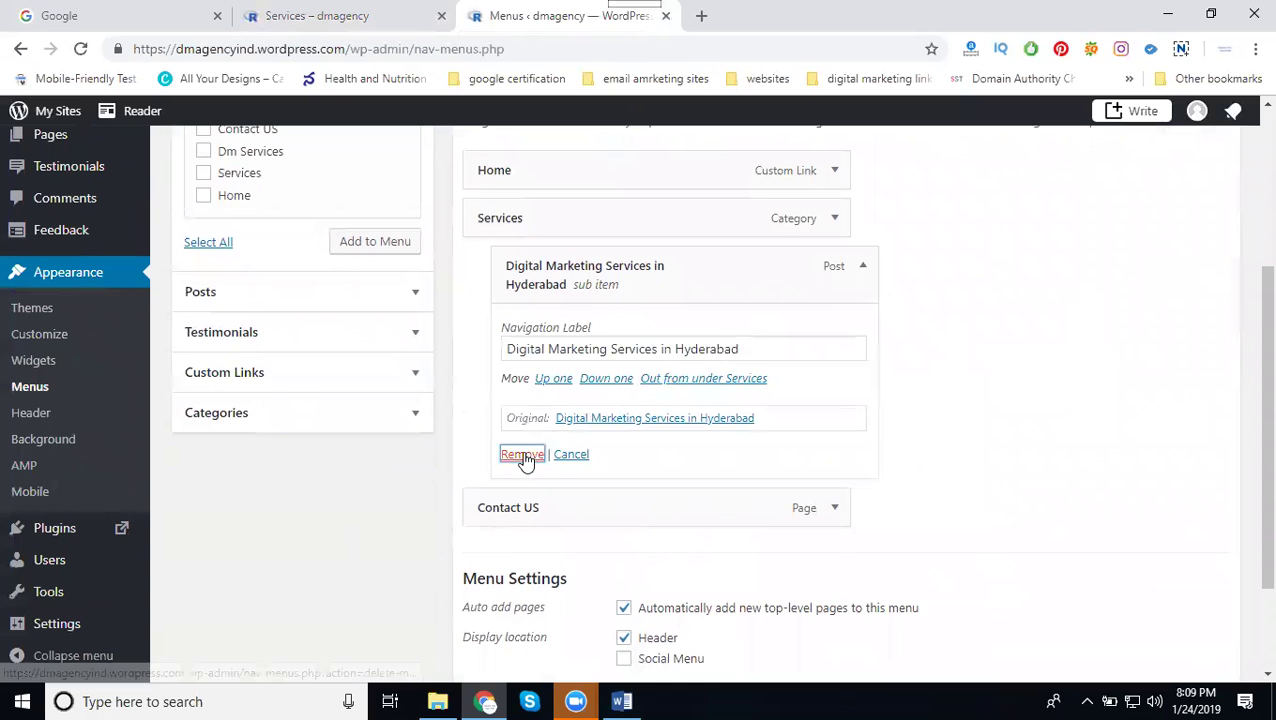
{"action": "left_click", "coordinate": [520, 452]}
{"action": "left_click", "coordinate": [1180, 578]}
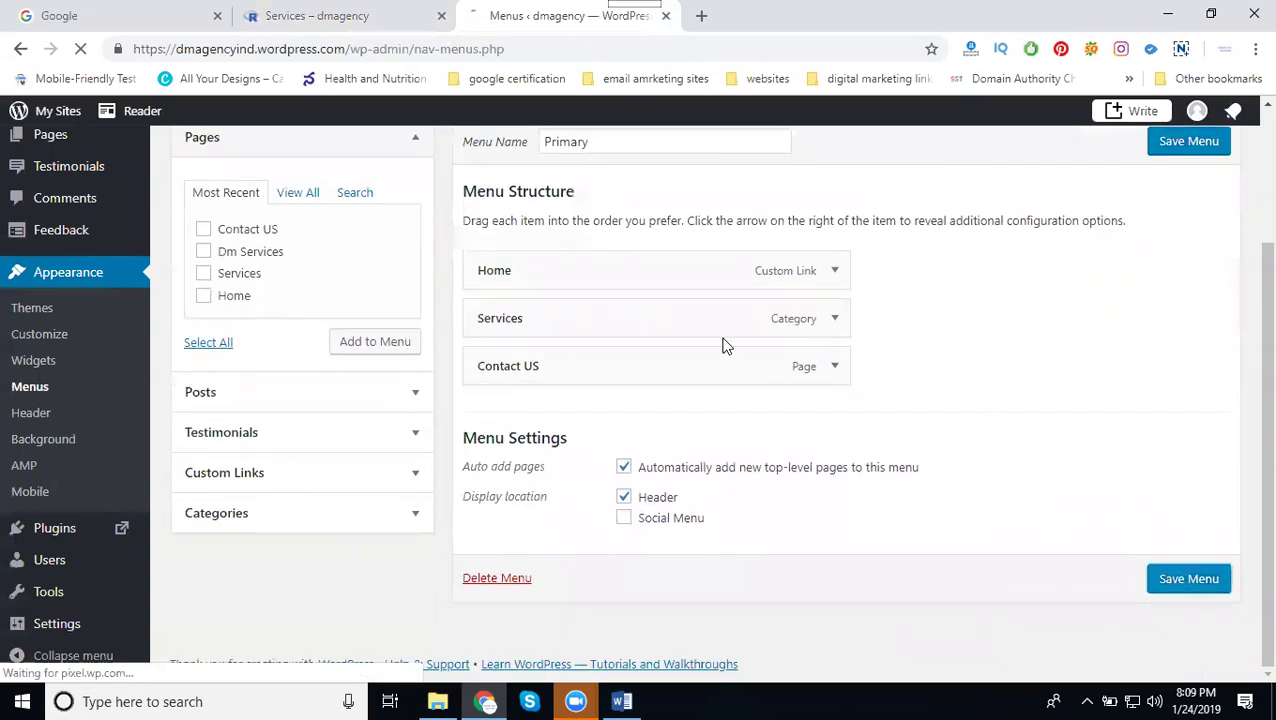
{"action": "left_click", "coordinate": [325, 15]}
- Open the site's home page and reload it so the header shows the updated menu
{"action": "scroll", "coordinate": [305, 198], "scroll_direction": "up", "scroll_amount": 5}
{"action": "scroll", "coordinate": [305, 198], "scroll_direction": "up", "scroll_amount": 5}
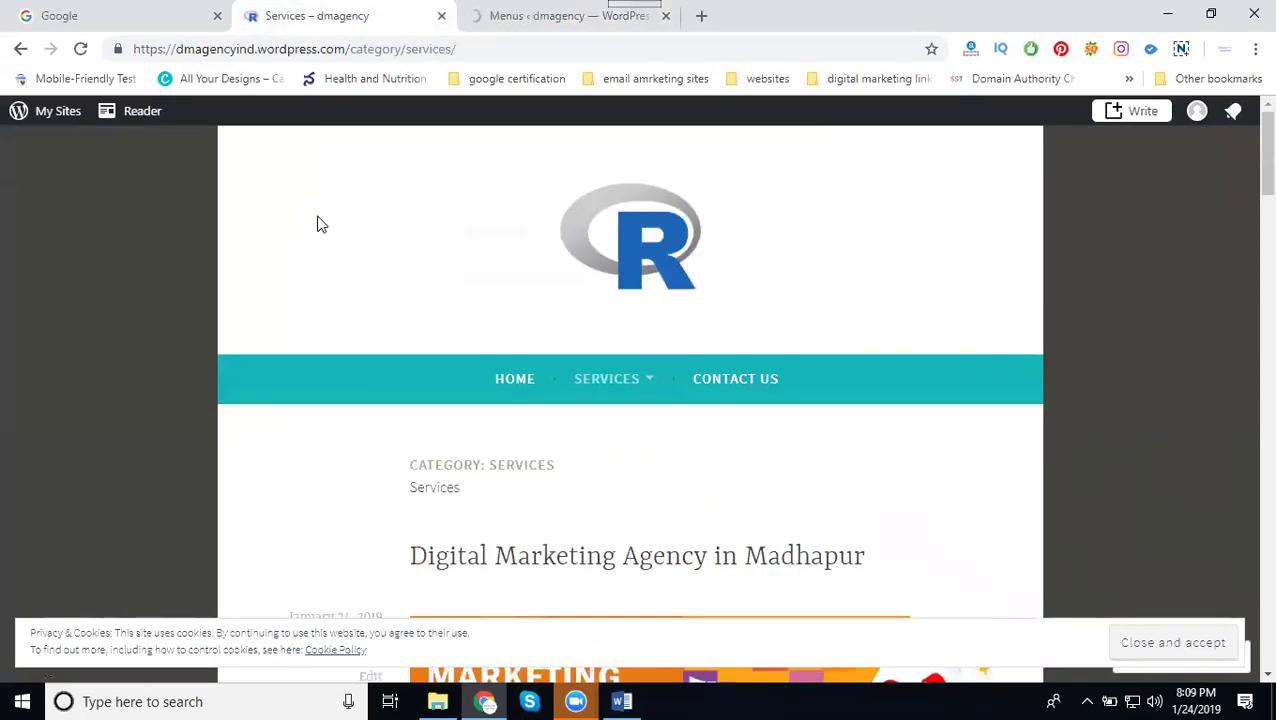
{"action": "left_click", "coordinate": [494, 371]}
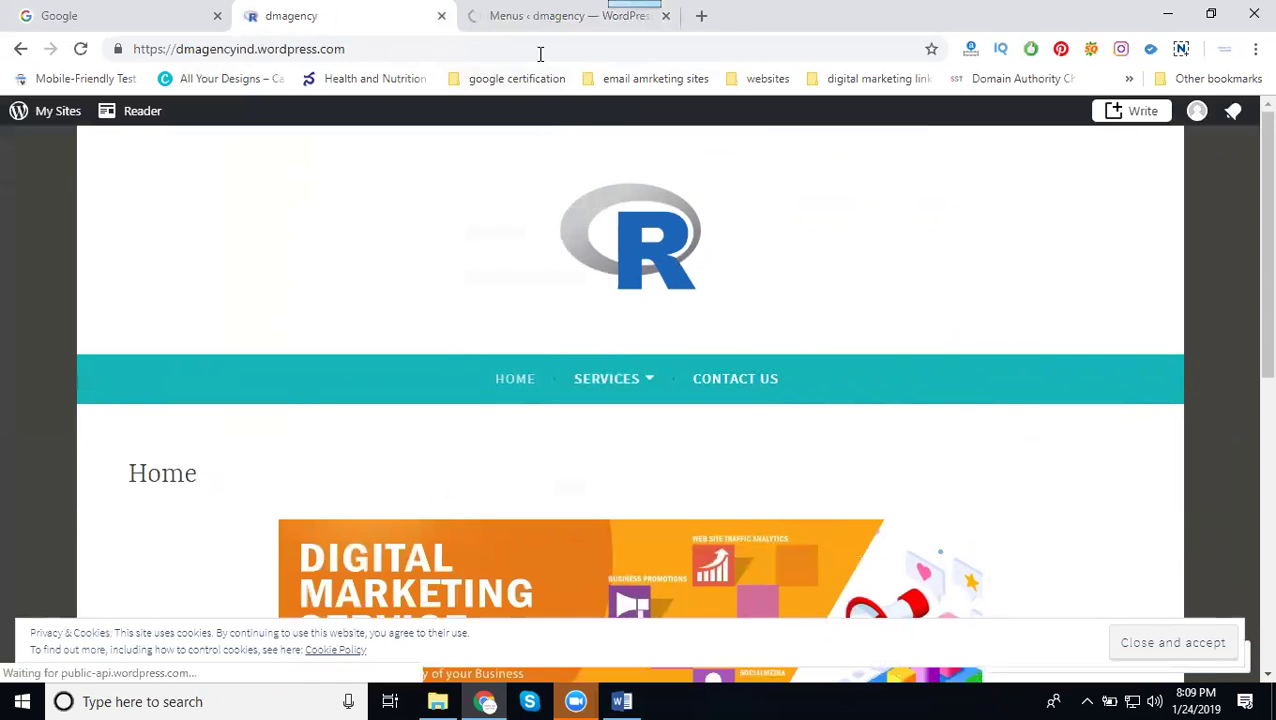
{"action": "left_click", "coordinate": [525, 18]}
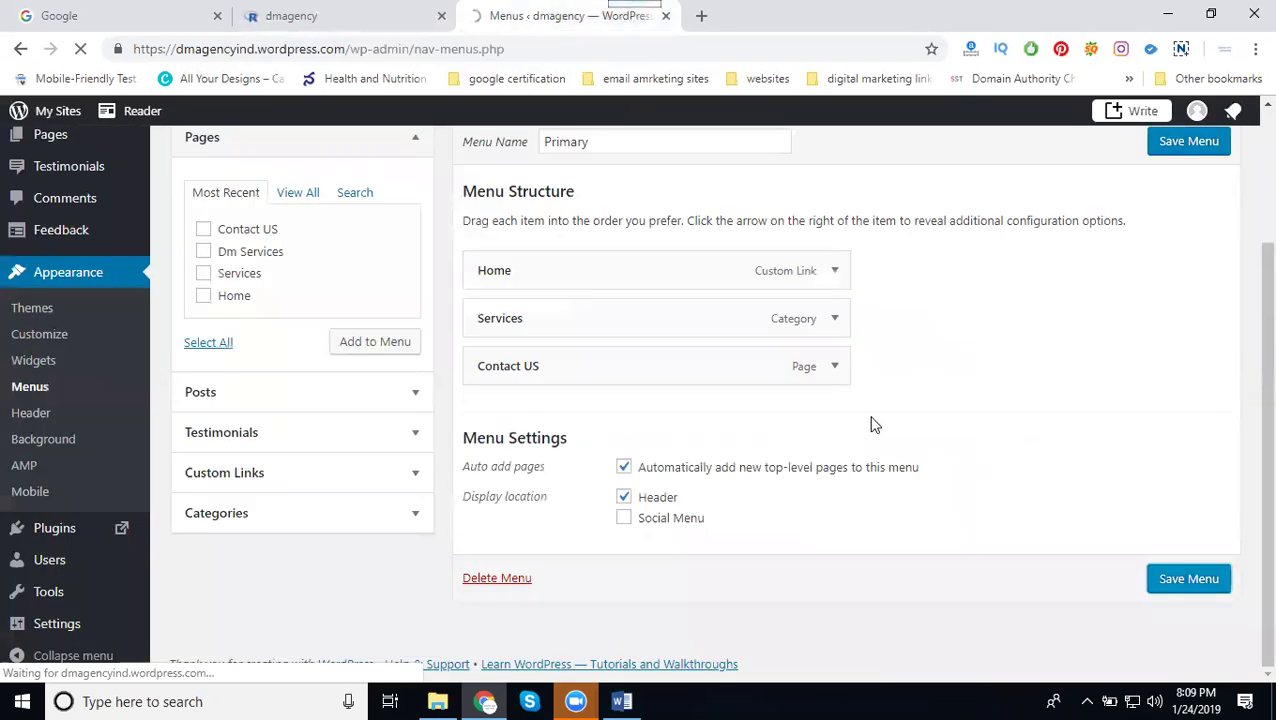
{"action": "left_click", "coordinate": [308, 15]}
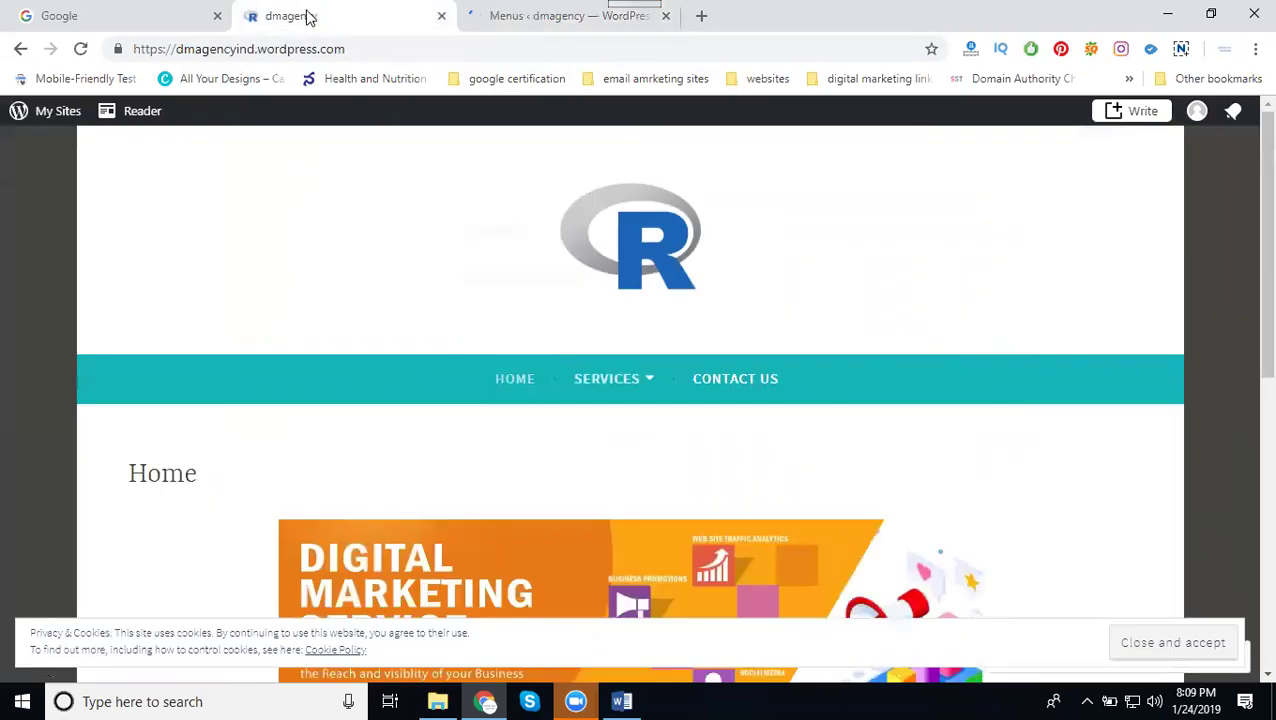
{"action": "left_click", "coordinate": [82, 47]}
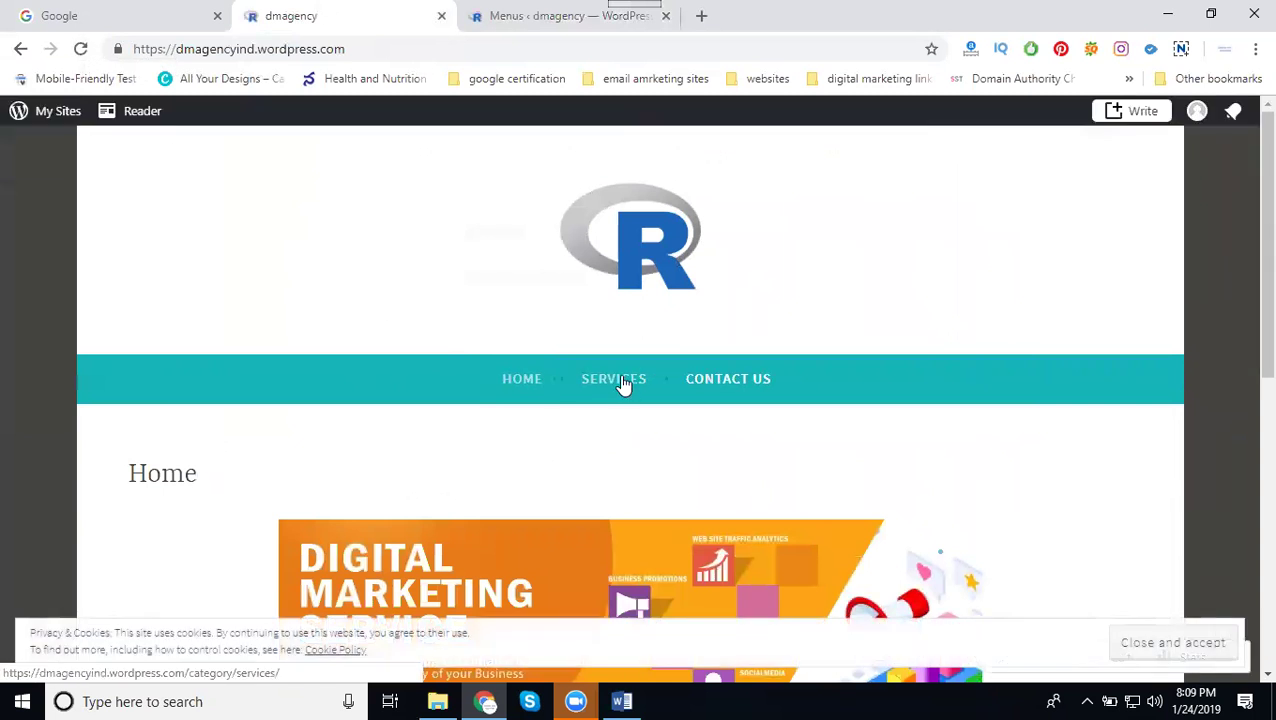
- Open SERVICES from the nav bar and scroll through the Madhapur and Hyderabad posts
{"action": "left_click", "coordinate": [619, 379]}
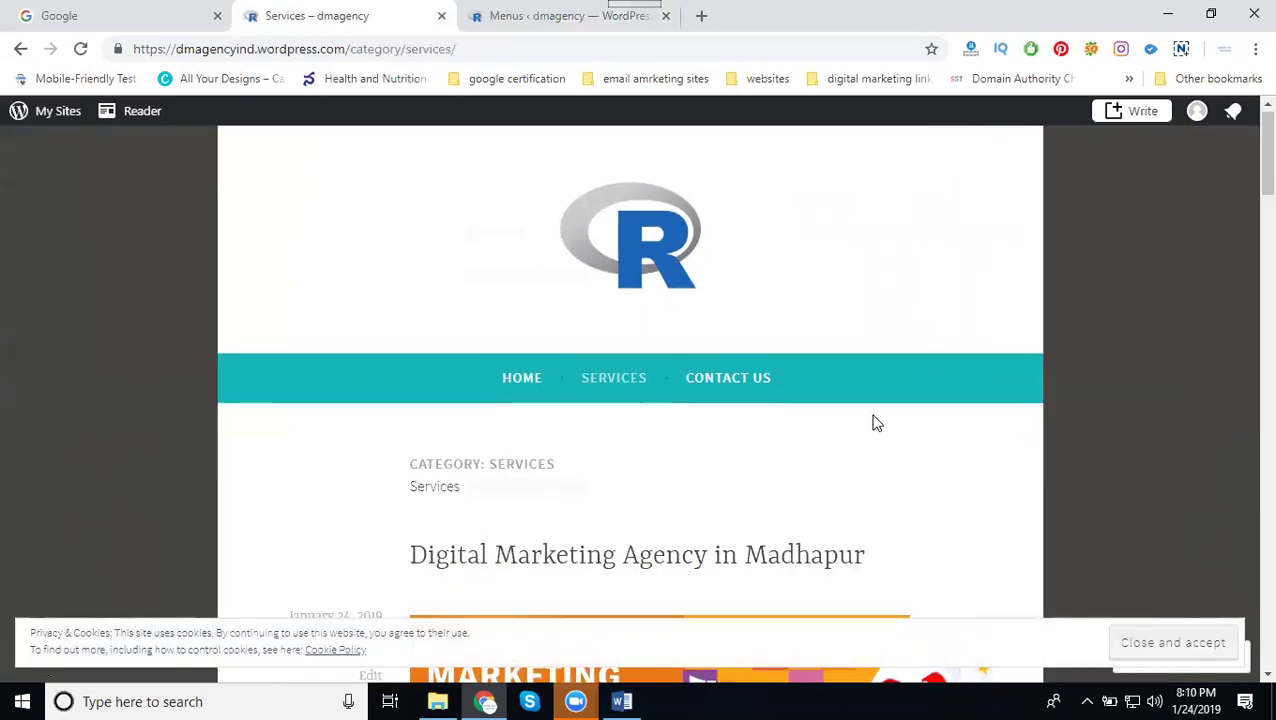
{"action": "scroll", "coordinate": [800, 400], "scroll_direction": "down", "scroll_amount": 3}
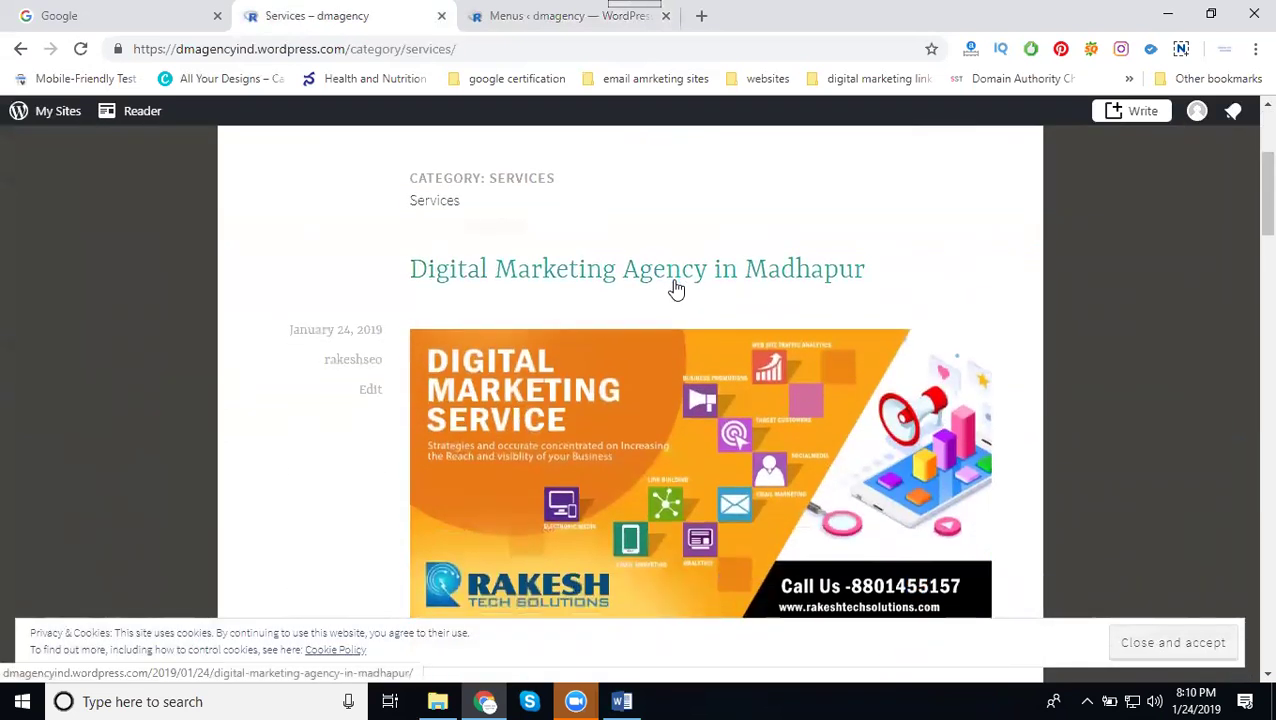
{"action": "scroll", "coordinate": [676, 290], "scroll_direction": "down", "scroll_amount": 5}
{"action": "scroll", "coordinate": [676, 290], "scroll_direction": "down", "scroll_amount": 5}
{"action": "scroll", "coordinate": [674, 290], "scroll_direction": "down", "scroll_amount": 5}
{"action": "scroll", "coordinate": [640, 300], "scroll_direction": "down", "scroll_amount": 2}
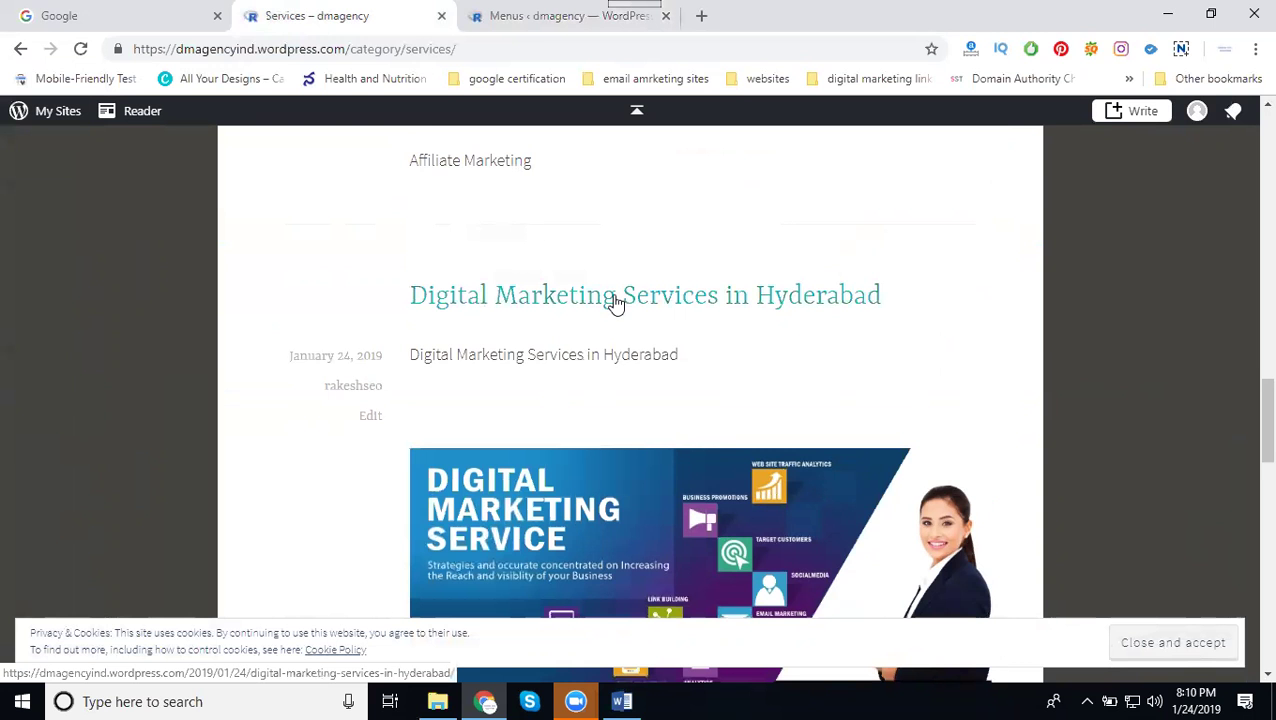
- View the site's All Pages list, then scroll back to the top of the Services category page
{"action": "left_click", "coordinate": [530, 16]}
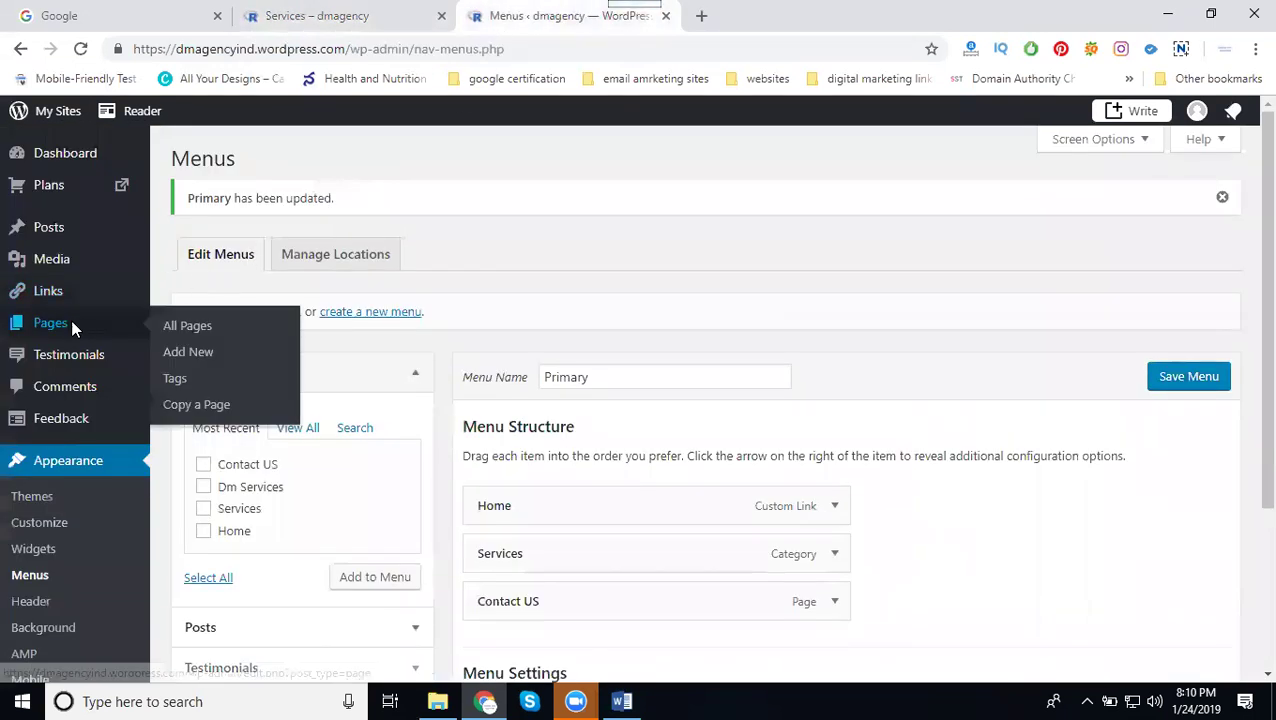
{"action": "left_click", "coordinate": [71, 323]}
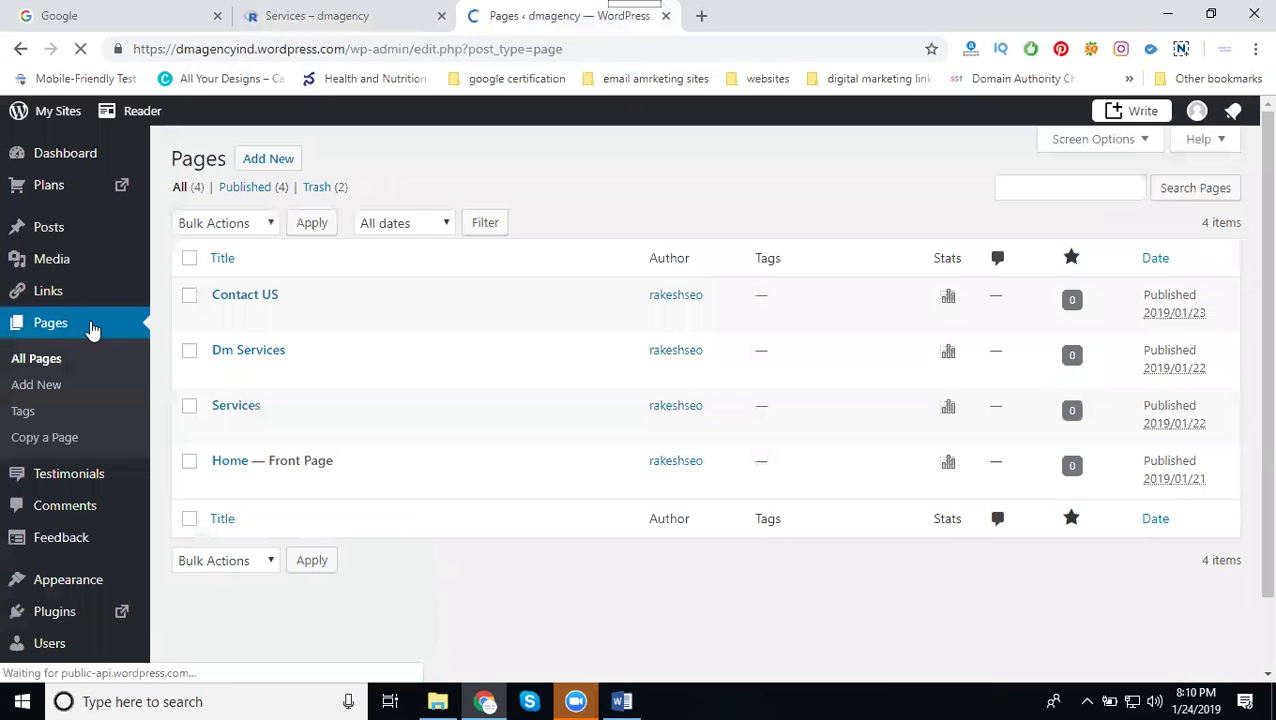
{"action": "left_click", "coordinate": [326, 14]}
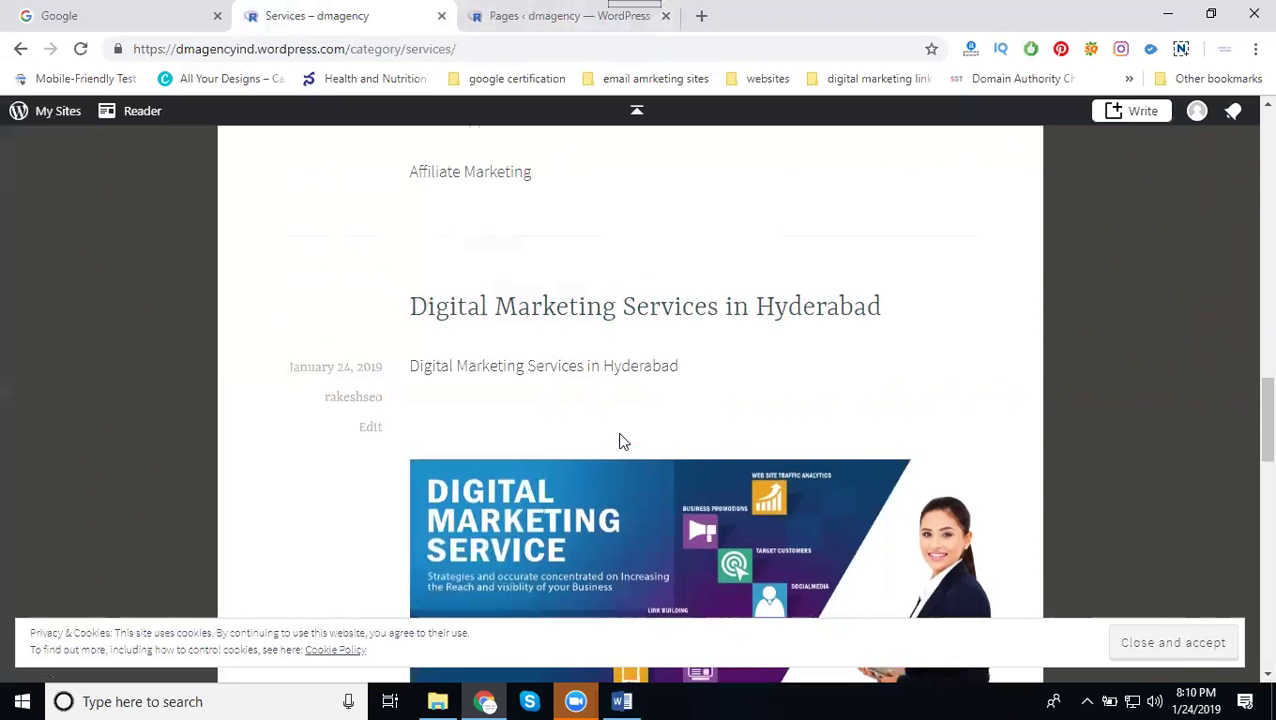
{"action": "scroll", "coordinate": [612, 446], "scroll_direction": "up", "scroll_amount": 5}
{"action": "scroll", "coordinate": [612, 446], "scroll_direction": "up", "scroll_amount": 5}
{"action": "scroll", "coordinate": [615, 444], "scroll_direction": "up", "scroll_amount": 5}
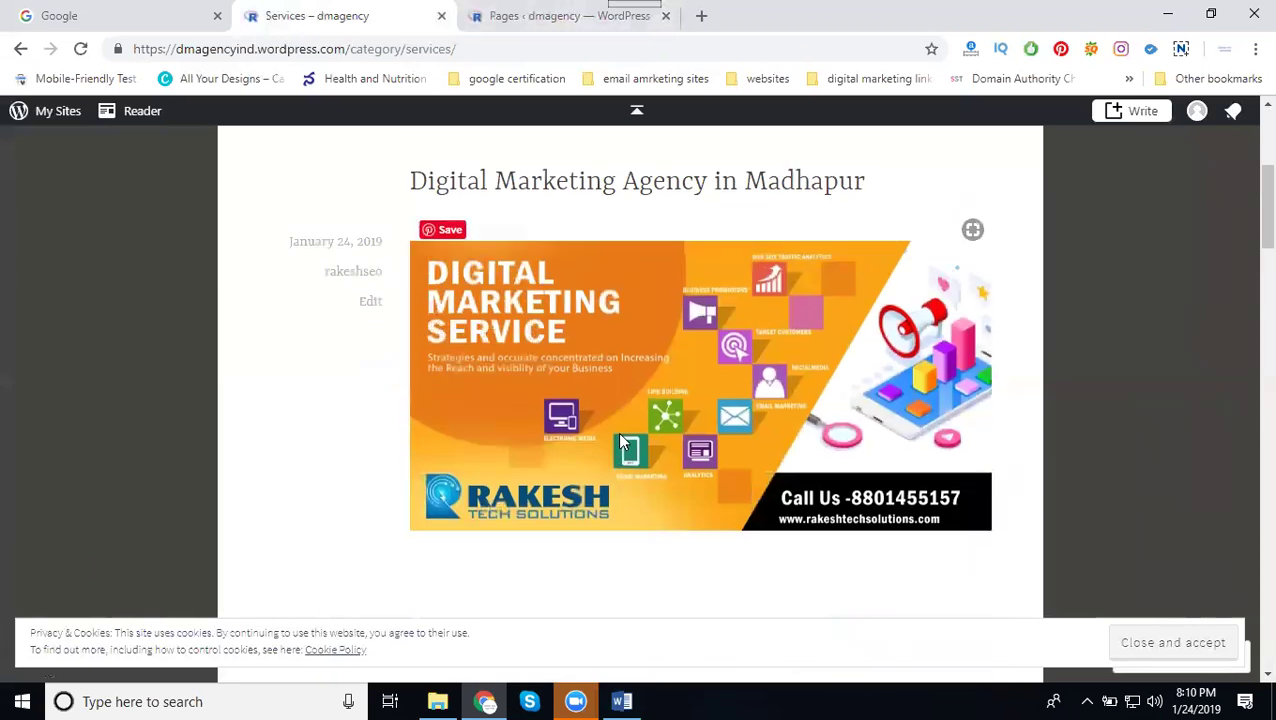
{"action": "scroll", "coordinate": [620, 440], "scroll_direction": "up", "scroll_amount": 2}
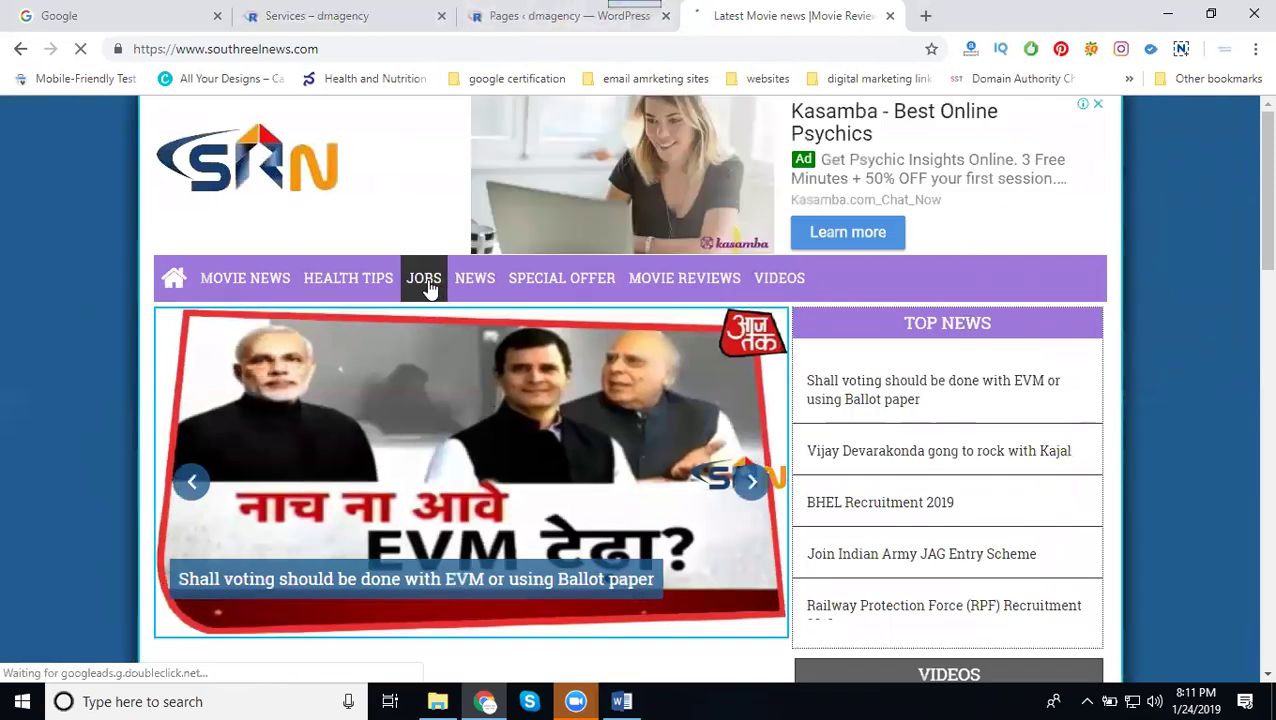
- Browse the South Reel News Jobs category and open the WordPress upload article
{"action": "left_click", "coordinate": [428, 288]}
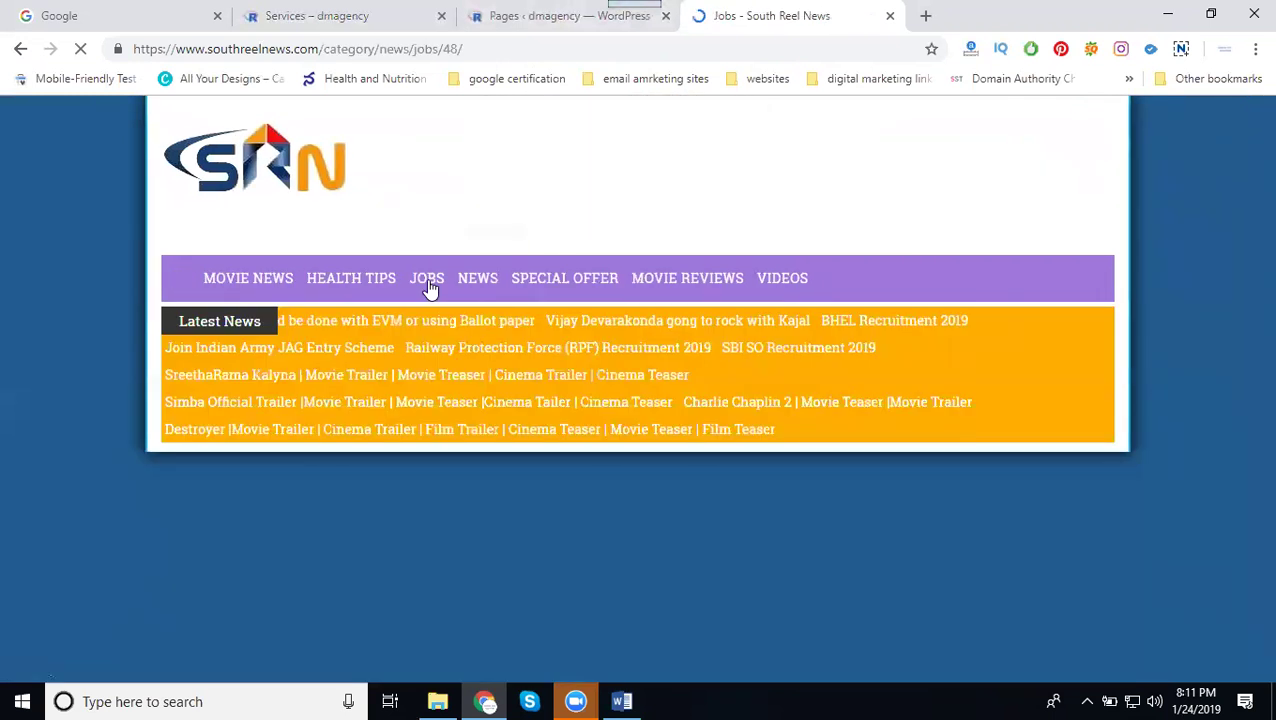
{"action": "scroll", "coordinate": [578, 313], "scroll_direction": "down", "scroll_amount": 2}
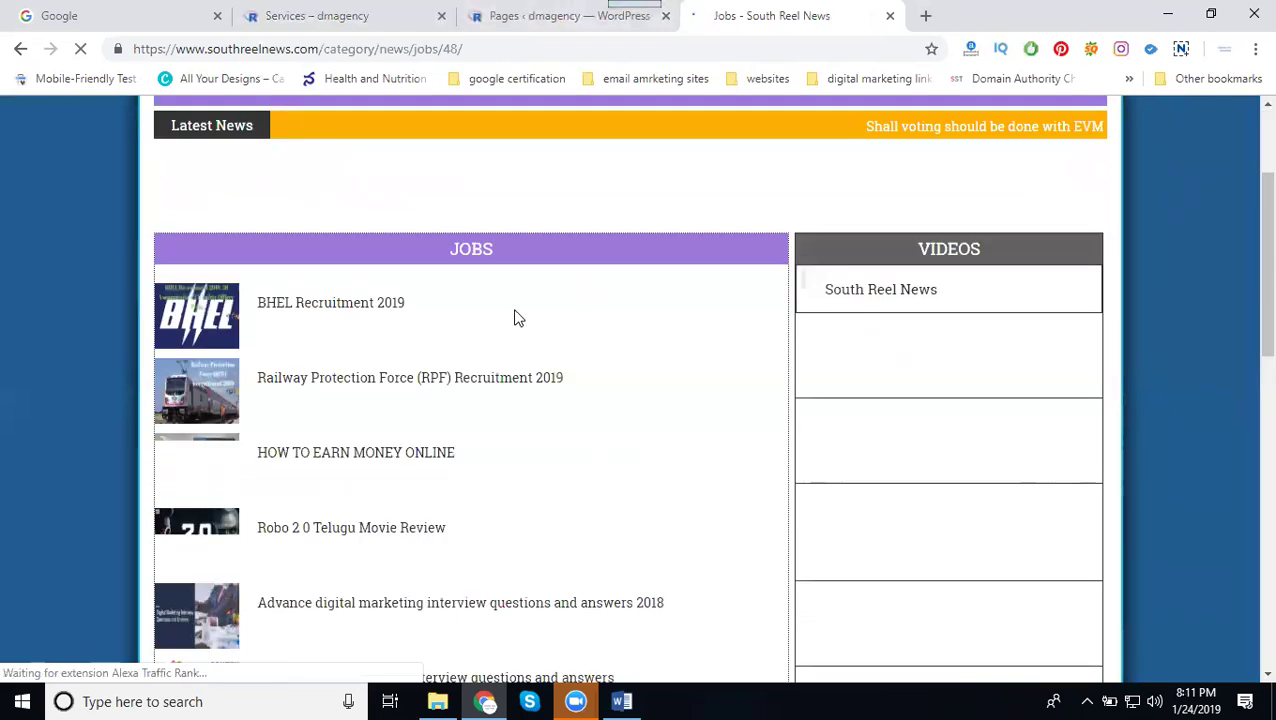
{"action": "scroll", "coordinate": [452, 317], "scroll_direction": "down", "scroll_amount": 3}
{"action": "scroll", "coordinate": [452, 317], "scroll_direction": "down", "scroll_amount": 2}
{"action": "scroll", "coordinate": [452, 317], "scroll_direction": "down", "scroll_amount": 1}
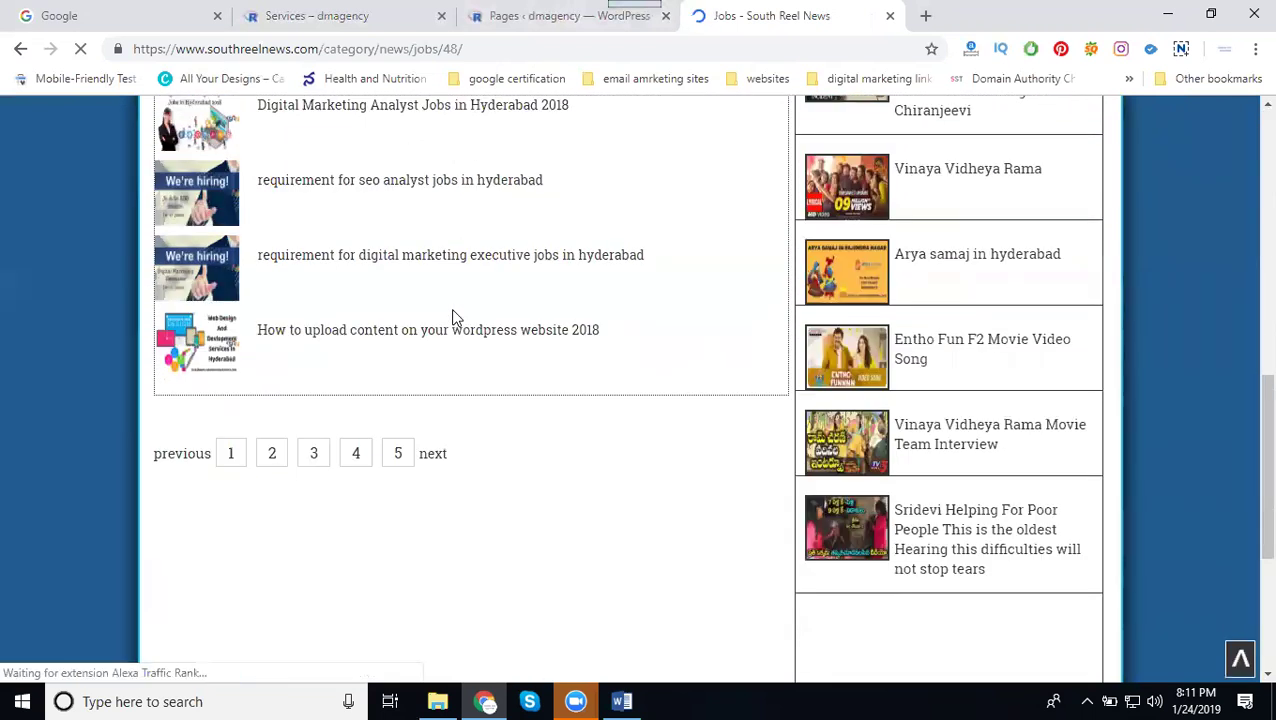
{"action": "left_click", "coordinate": [393, 333]}
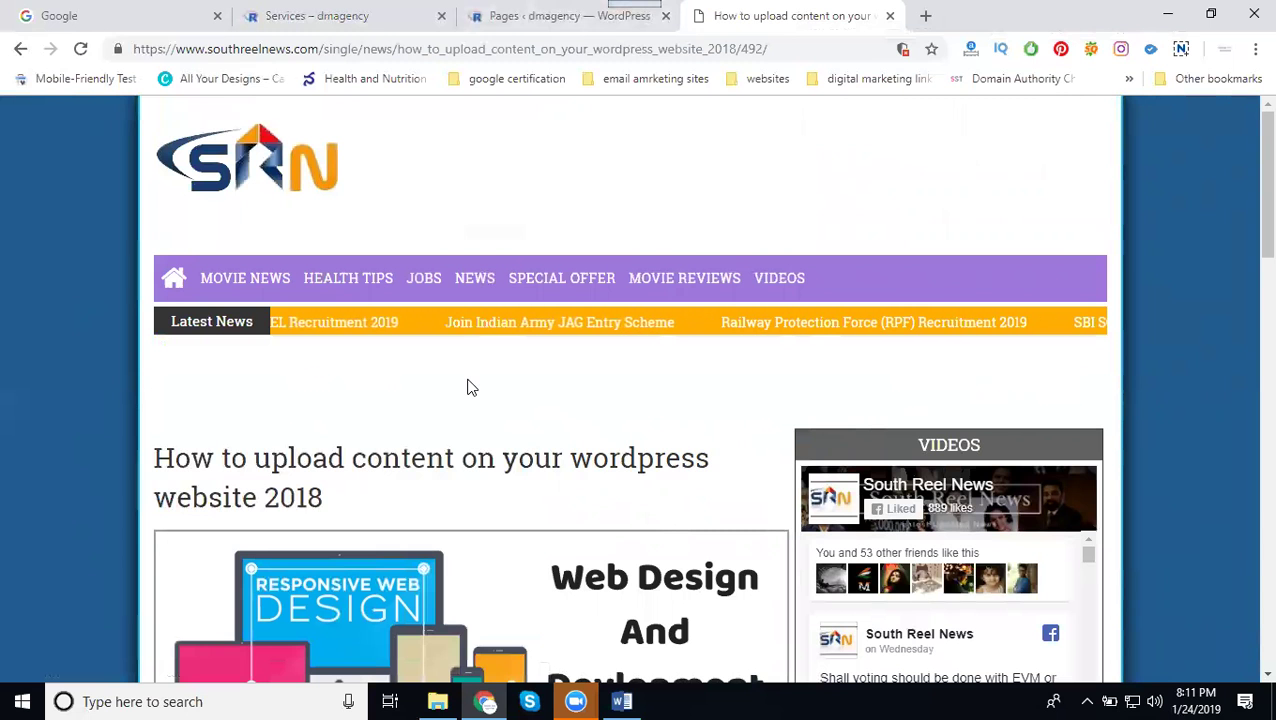
- Open the Special Offer category and scroll through its listing of phone and sale offers
{"action": "left_click", "coordinate": [588, 294]}
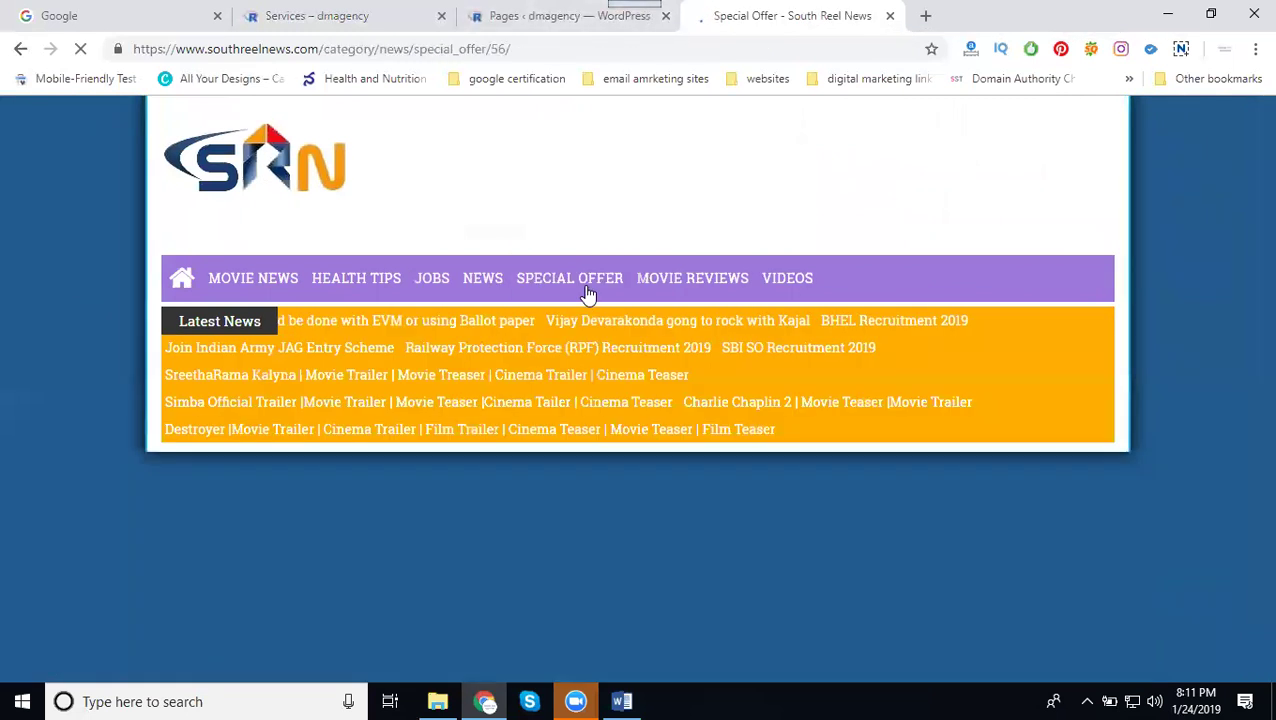
{"action": "scroll", "coordinate": [447, 415], "scroll_direction": "down", "scroll_amount": 4}
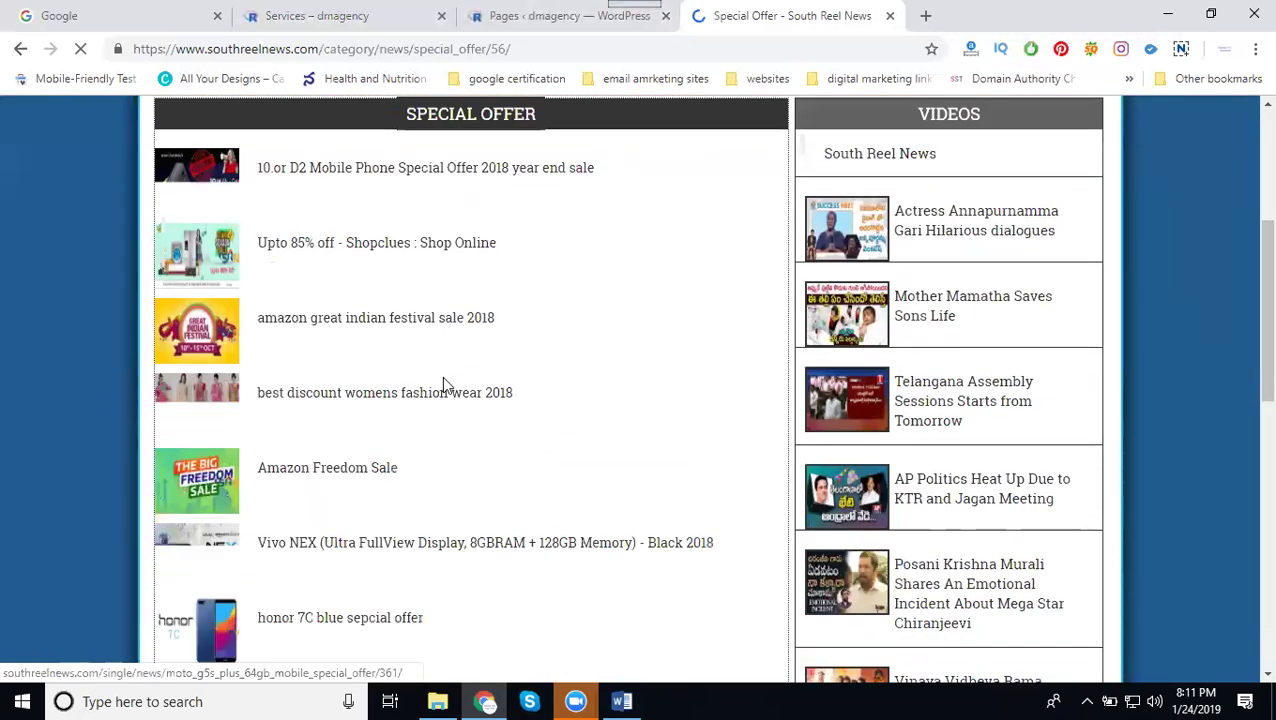
{"action": "scroll", "coordinate": [447, 386], "scroll_direction": "down", "scroll_amount": 6}
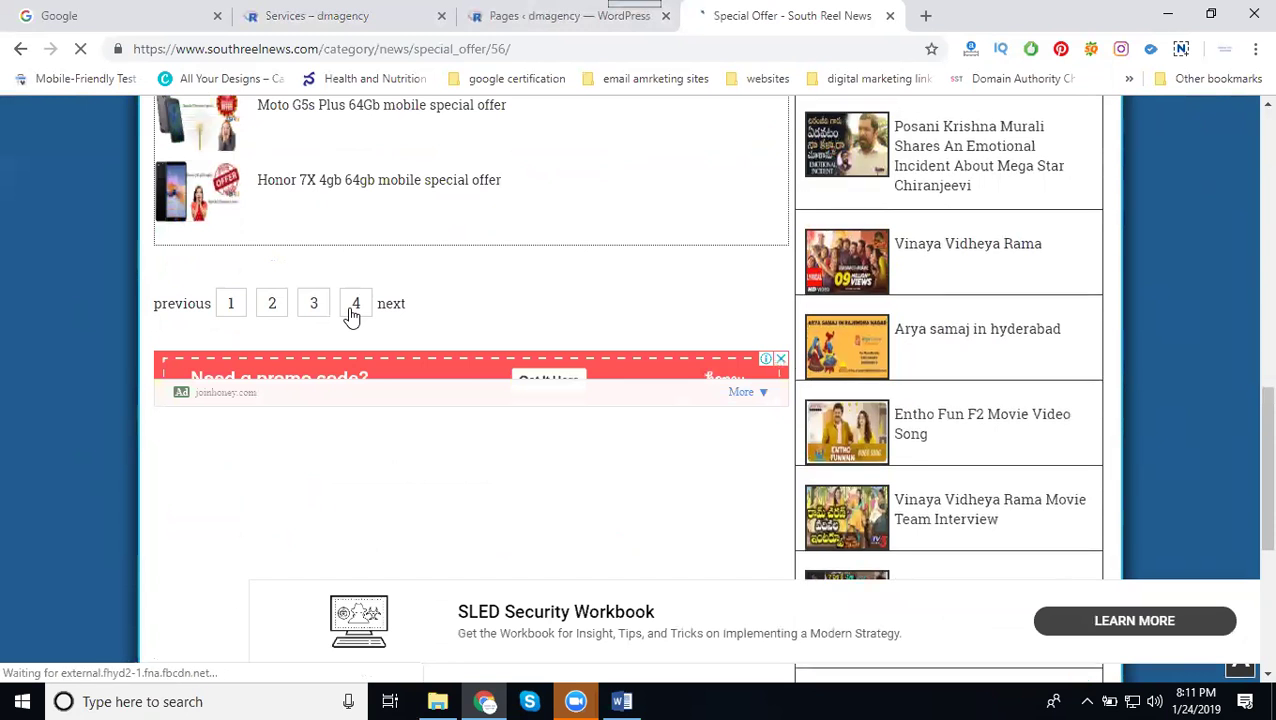
{"action": "scroll", "coordinate": [352, 315], "scroll_direction": "up", "scroll_amount": 2}
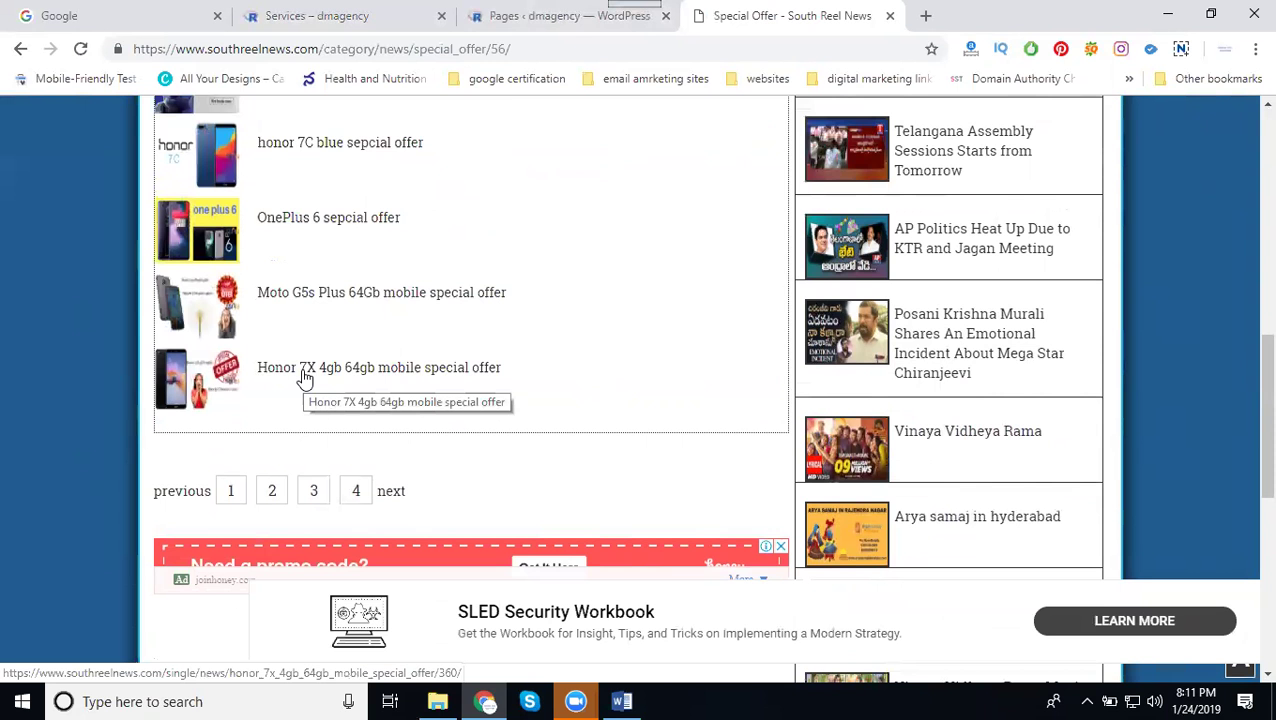
- Return to the Services – dmagency tab showing the Madhapur post listing
{"action": "left_click", "coordinate": [320, 15]}
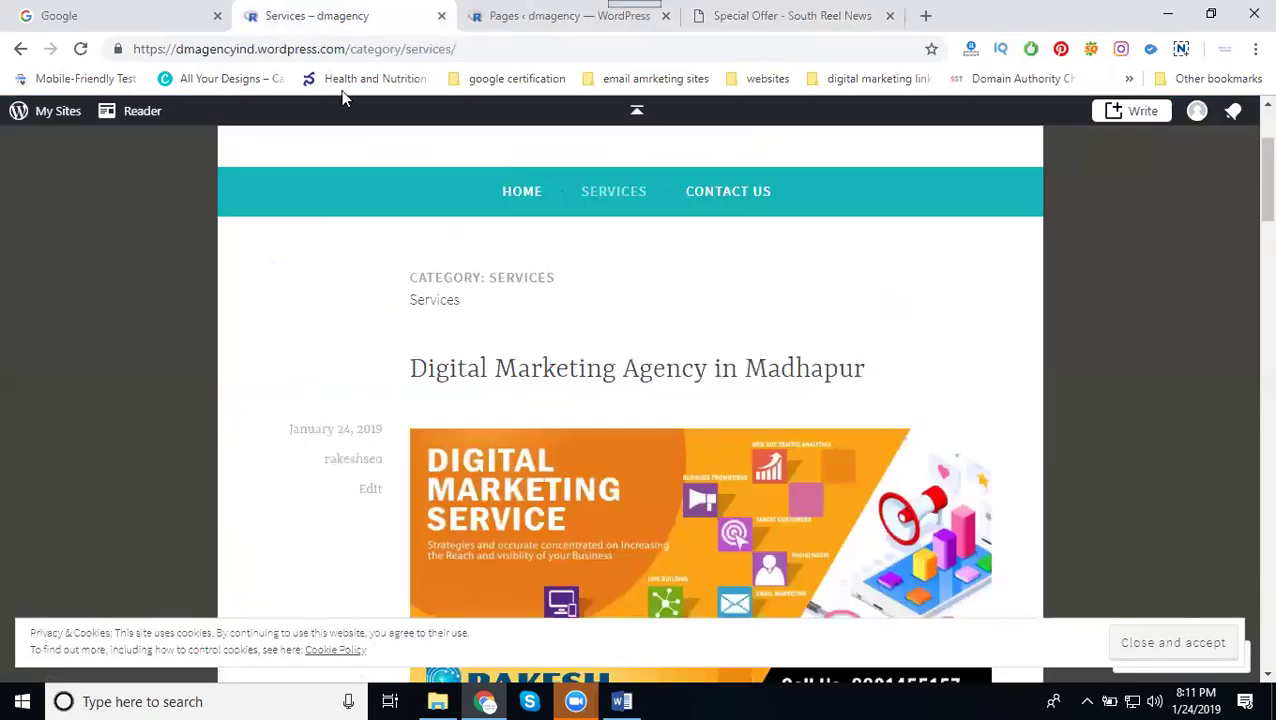